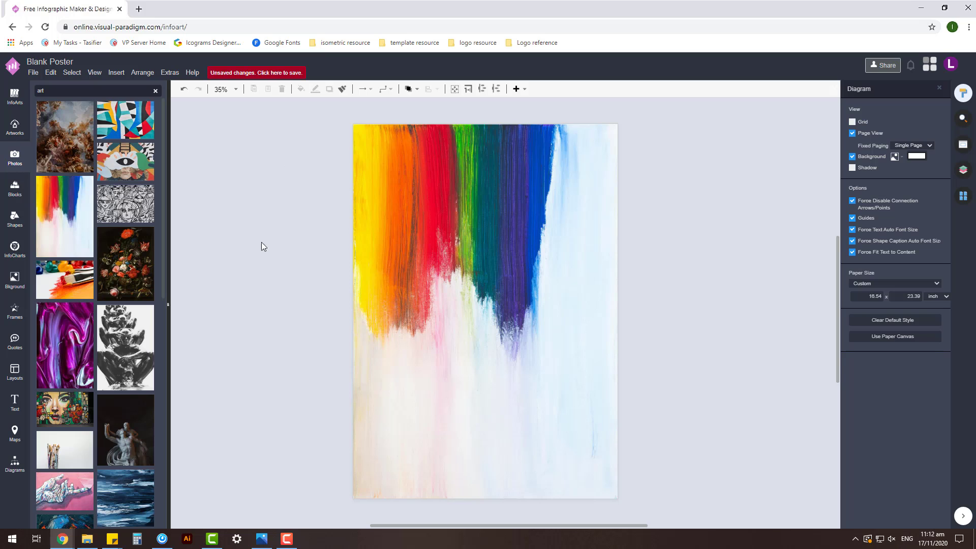
# Add a text element on the empty canvas beside the poster page.
pyautogui.doubleClick(251, 240)
pyautogui.moveTo(259, 243); pyautogui.dragTo(255, 316)
pyautogui.click(218, 284)
# Look through the art photo results for suitable poster images.
pyautogui.scroll(-10, 114, 311)
pyautogui.moveTo(135, 277)
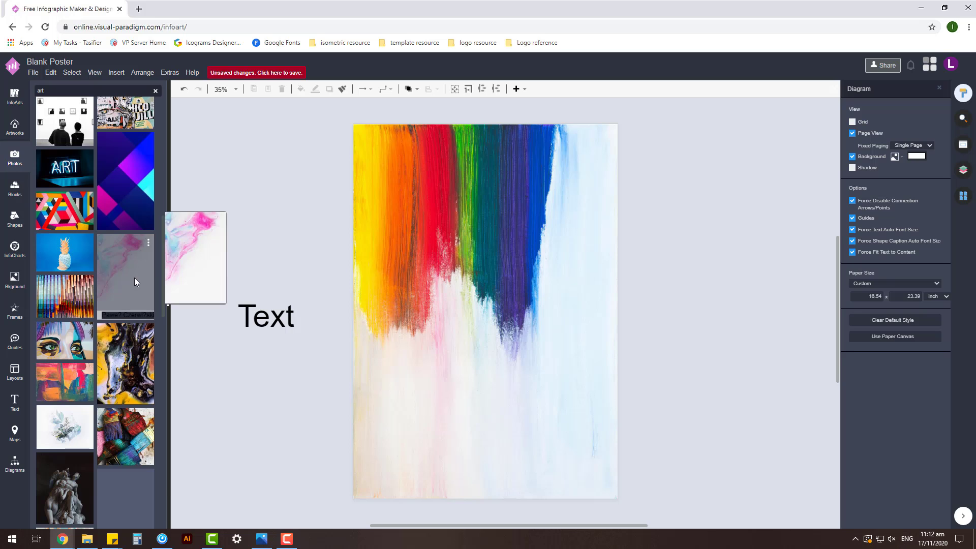
pyautogui.scroll(-7, 134, 277)
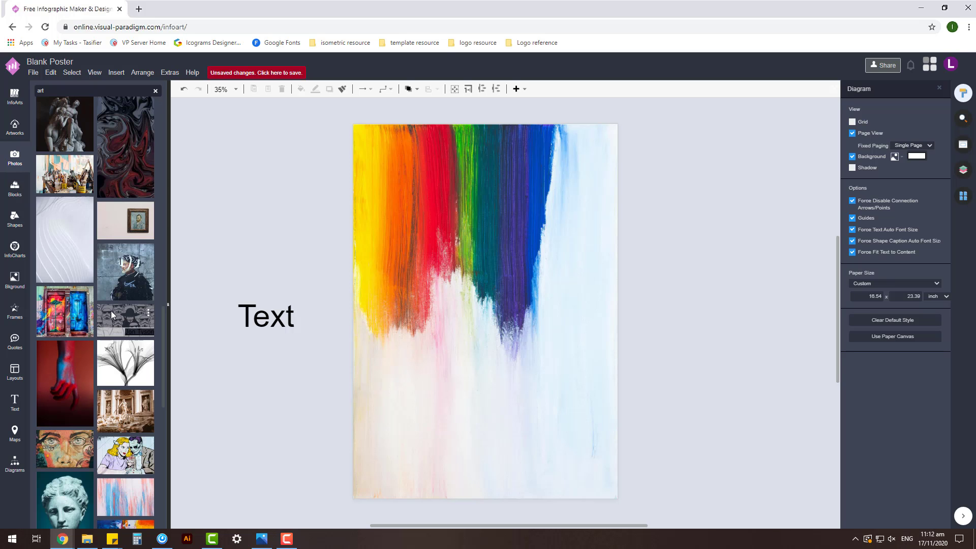
pyautogui.scroll(-5, 109, 310)
pyautogui.scroll(-10, 109, 310)
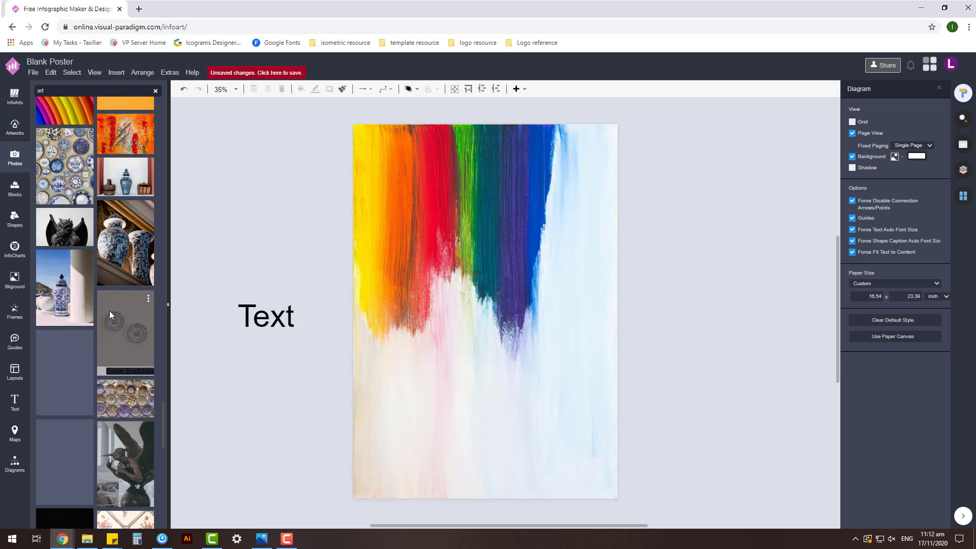
pyautogui.scroll(-5, 109, 310)
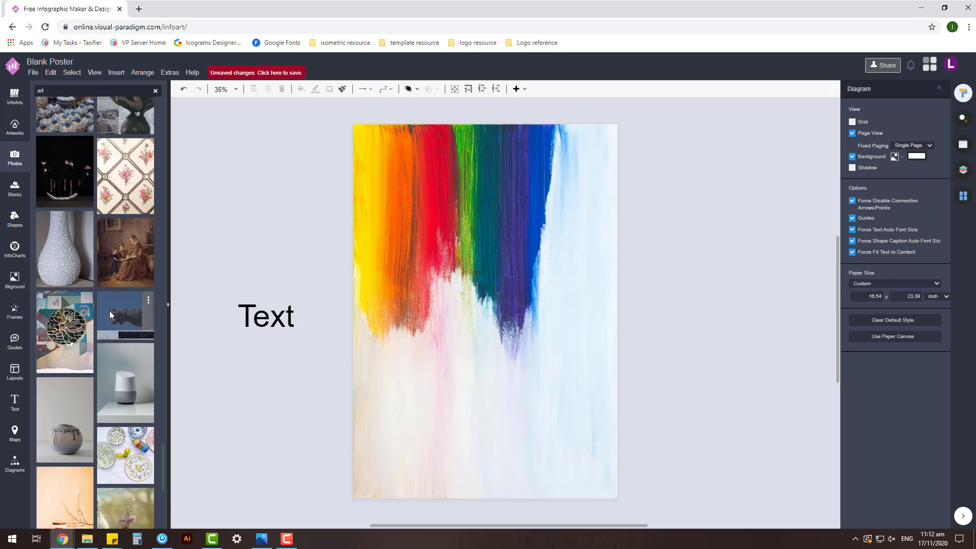
pyautogui.scroll(-4, 108, 310)
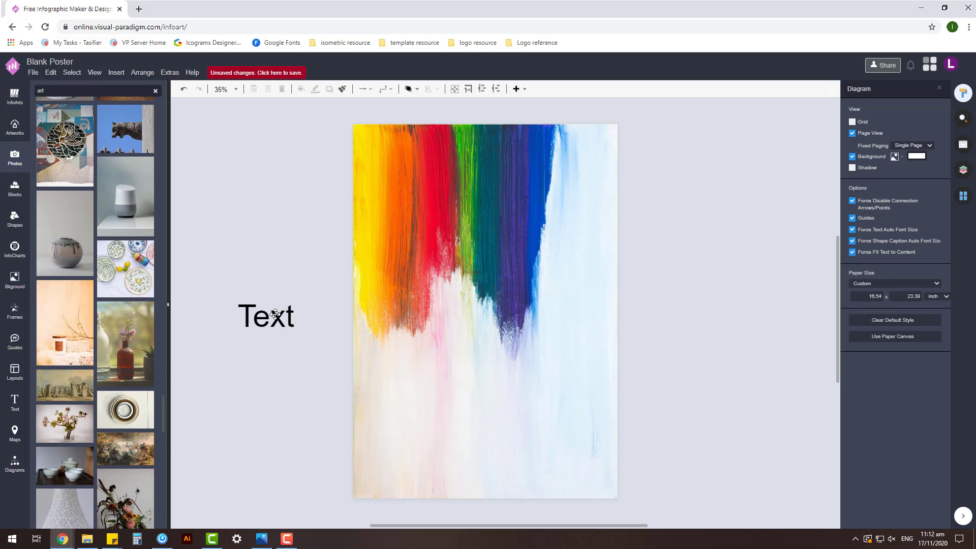
# Move the text element onto the lower part of the poster and change its wording to "ANNUAL ART".
pyautogui.moveTo(275, 314); pyautogui.dragTo(598, 390)
pyautogui.click(698, 337)
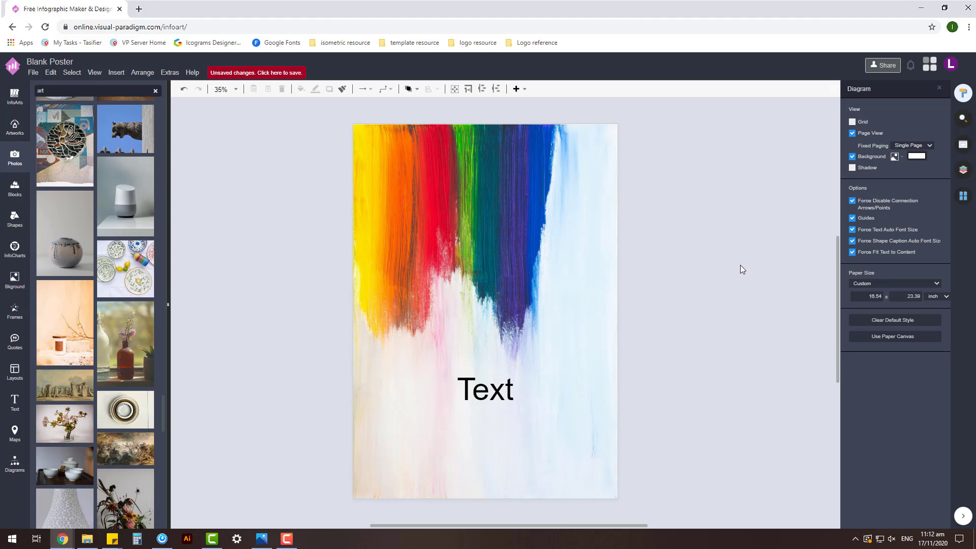
pyautogui.click(505, 391)
pyautogui.doubleClick(505, 391)
pyautogui.write('A')
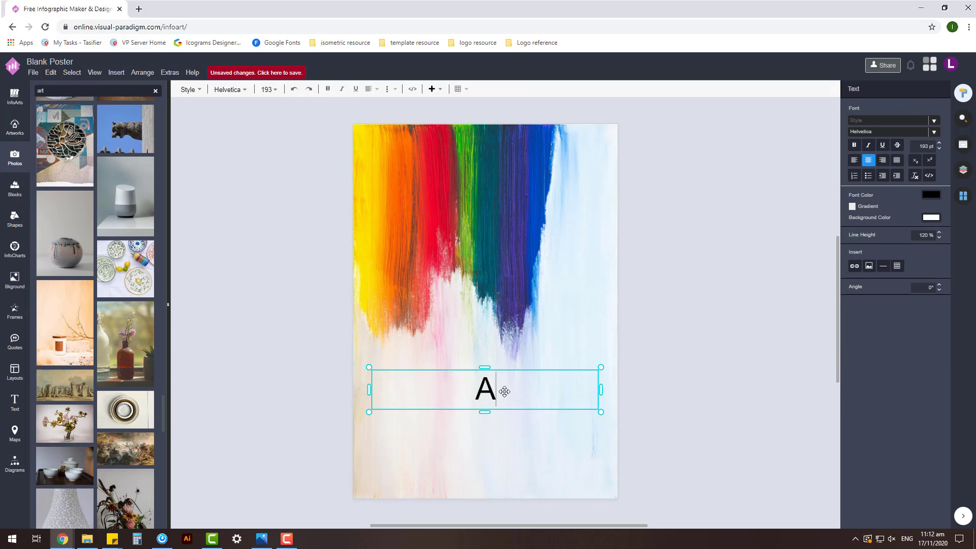
pyautogui.write('NNUAL ')
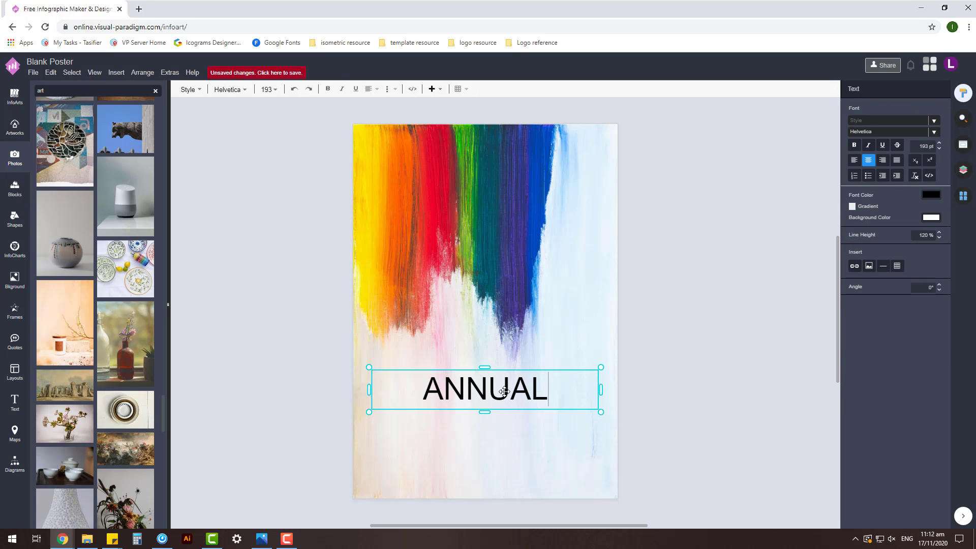
pyautogui.write('ART')
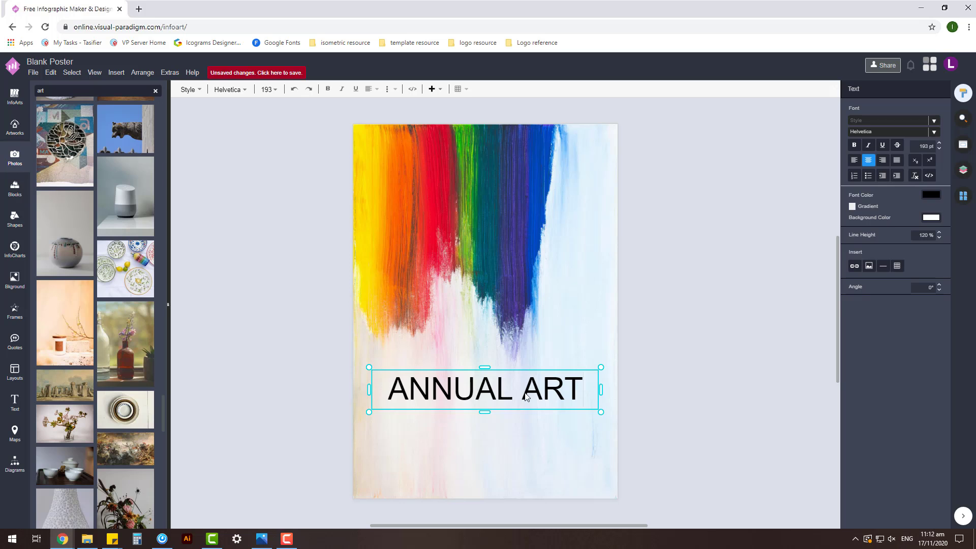
pyautogui.click(734, 352)
# Duplicate the ANNUAL ART text directly below the original.
pyautogui.click(533, 395)
pyautogui.click(545, 359)
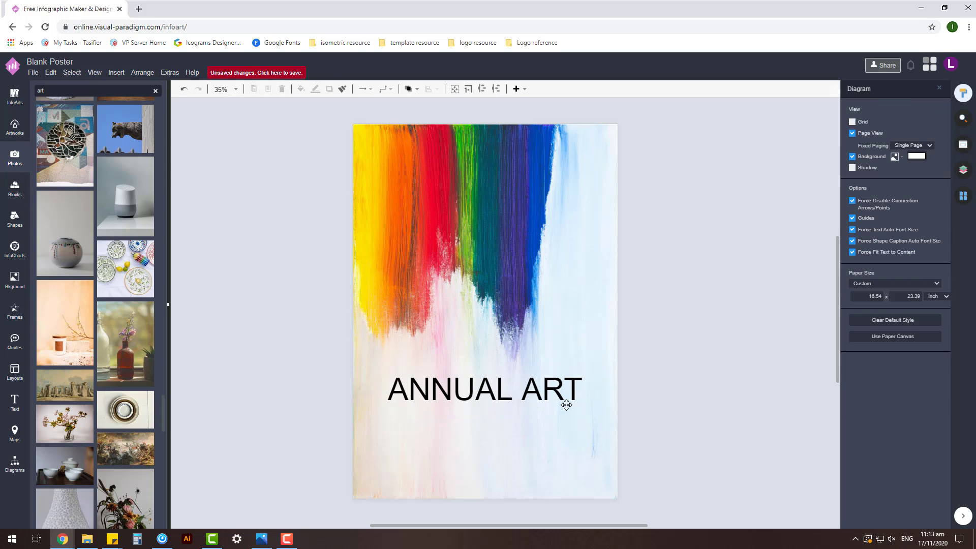
pyautogui.click(550, 397)
pyautogui.moveTo(604, 414); pyautogui.dragTo(610, 450)
# Replace the wording of the duplicated text with "EXHIBIT".
pyautogui.doubleClick(489, 421)
pyautogui.write('W')
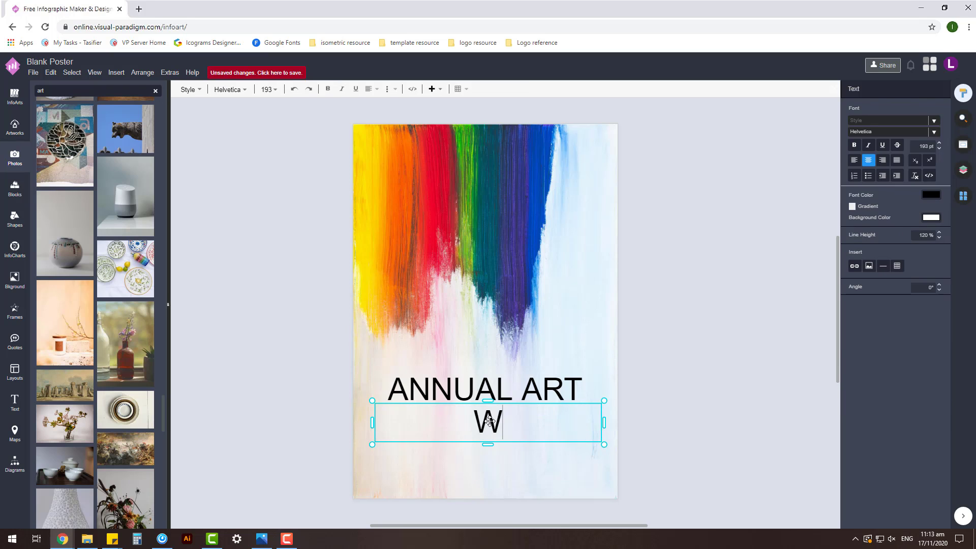
pyautogui.write('XHIBIT')
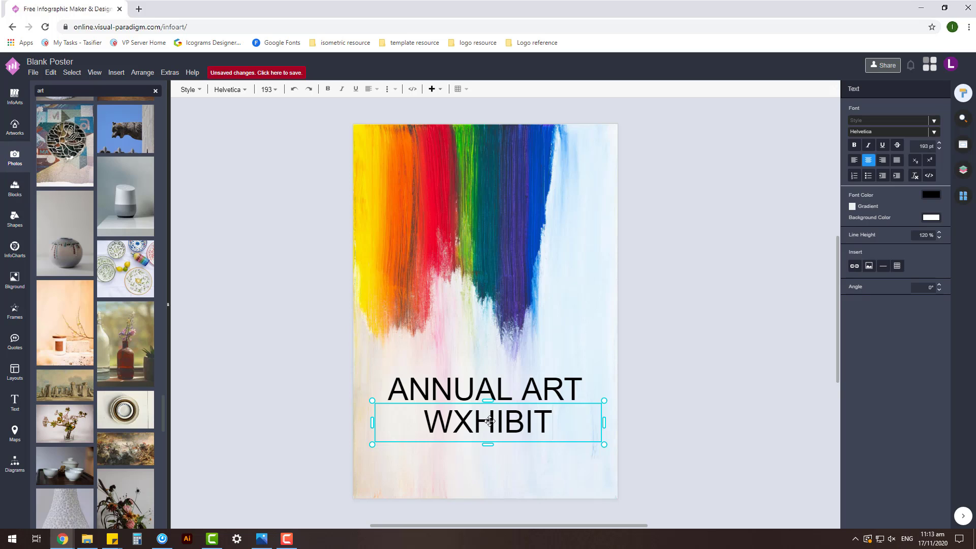
pyautogui.press('BackSpace')
pyautogui.press('BackSpace')
pyautogui.press('BackSpace')
pyautogui.press('BackSpace')
pyautogui.press('BackSpace')
pyautogui.press('BackSpace')
pyautogui.press('BackSpace')
pyautogui.write('E')
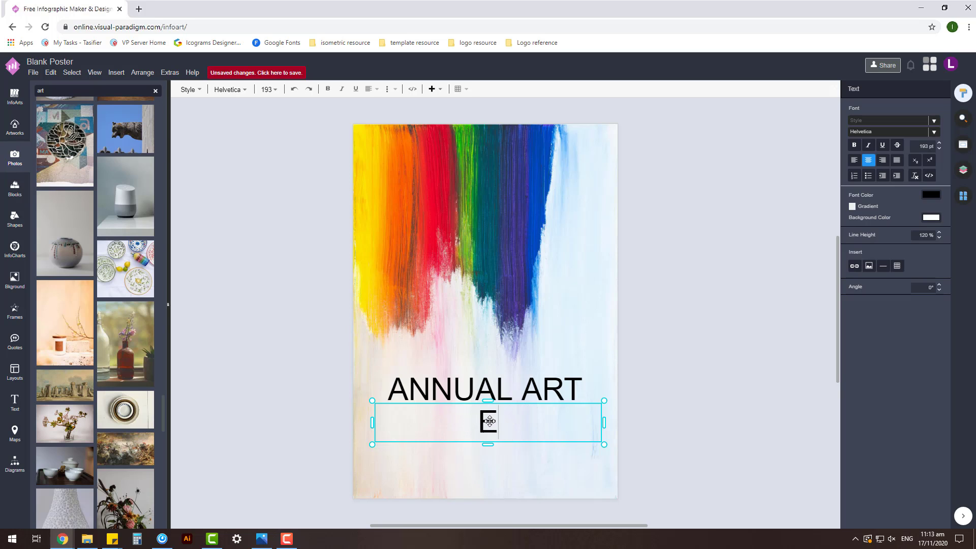
pyautogui.write('XHI')
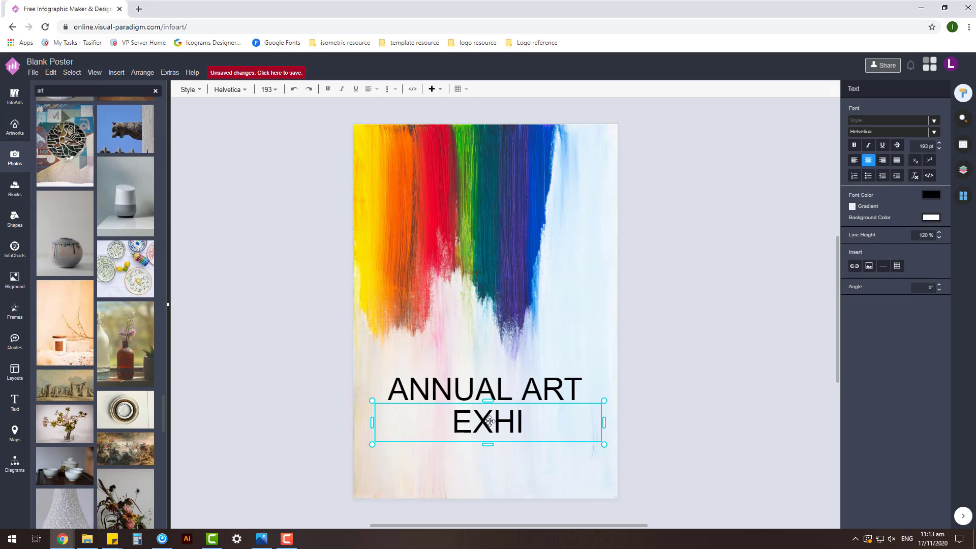
pyautogui.write('BIT')
pyautogui.click(675, 383)
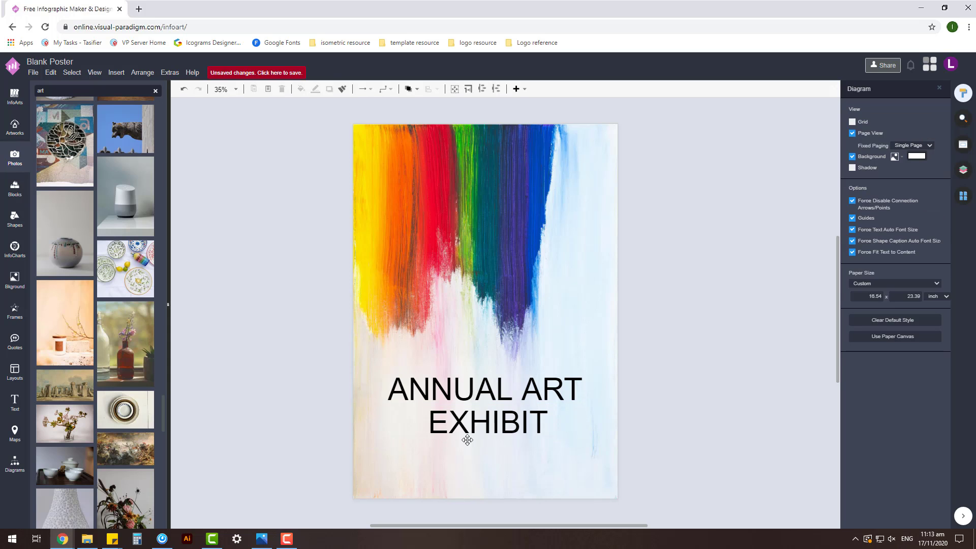
pyautogui.click(468, 438)
pyautogui.click(688, 374)
# Set the font of the ANNUAL ART text to Artifika.
pyautogui.click(575, 377)
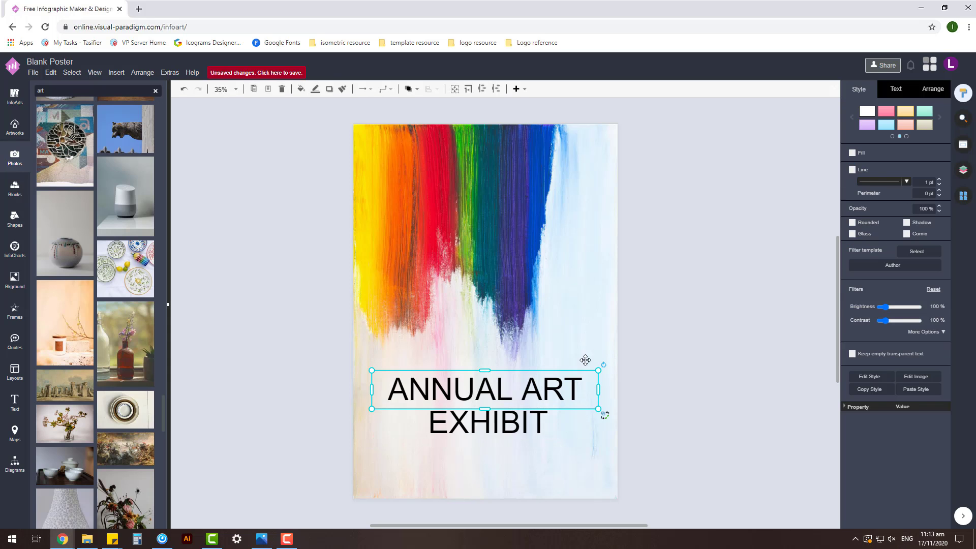
pyautogui.click(900, 93)
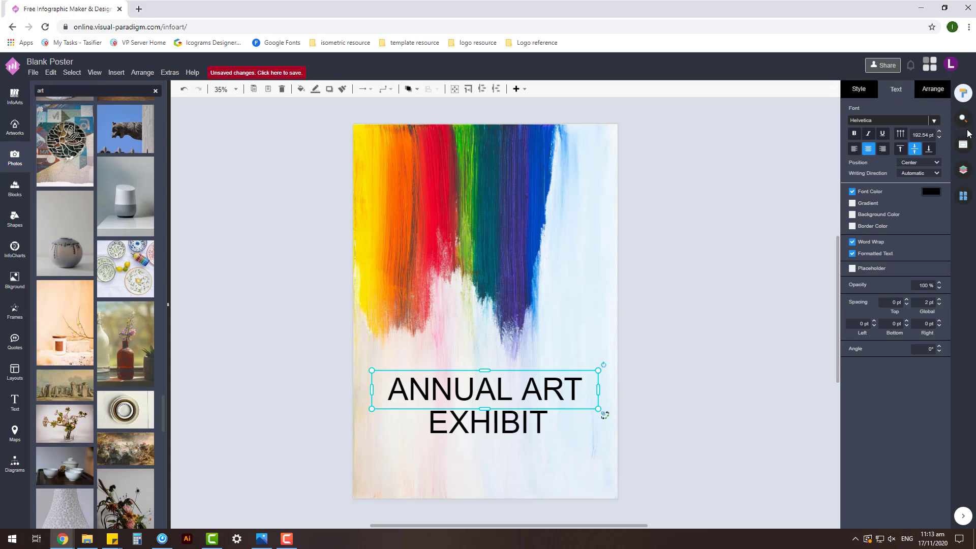
pyautogui.click(934, 120)
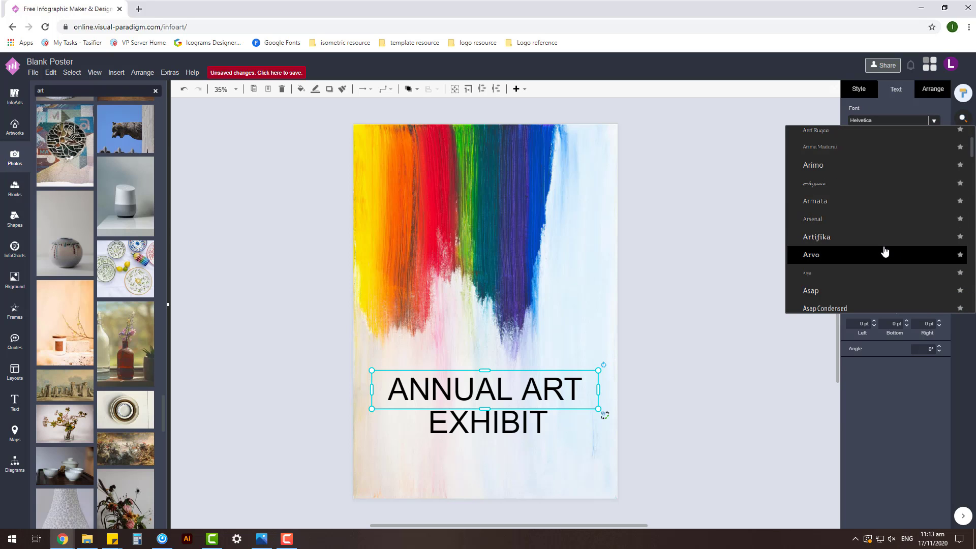
pyautogui.click(878, 239)
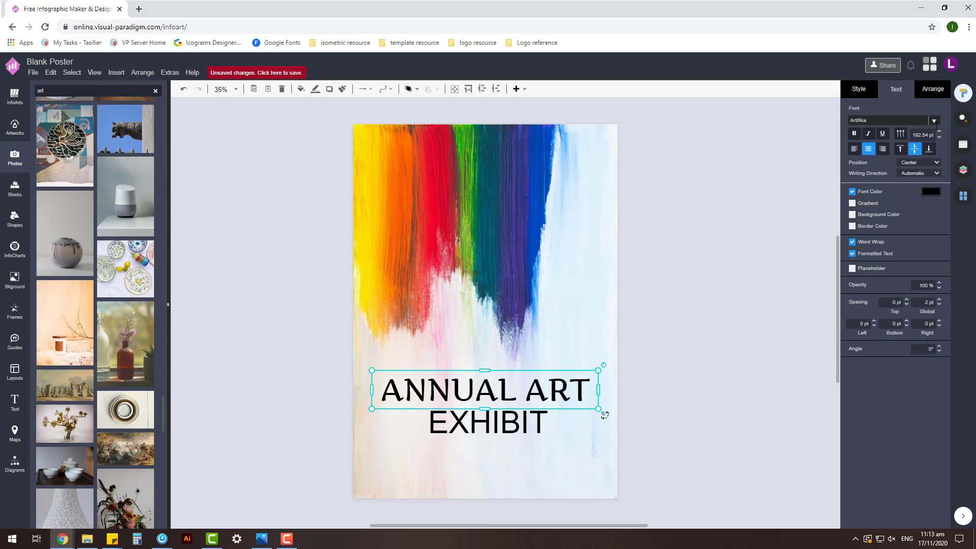
# Change the font of the ANNUAL ART text to Hammersmith One.
pyautogui.click(935, 120)
pyautogui.scroll(-5, 817, 282)
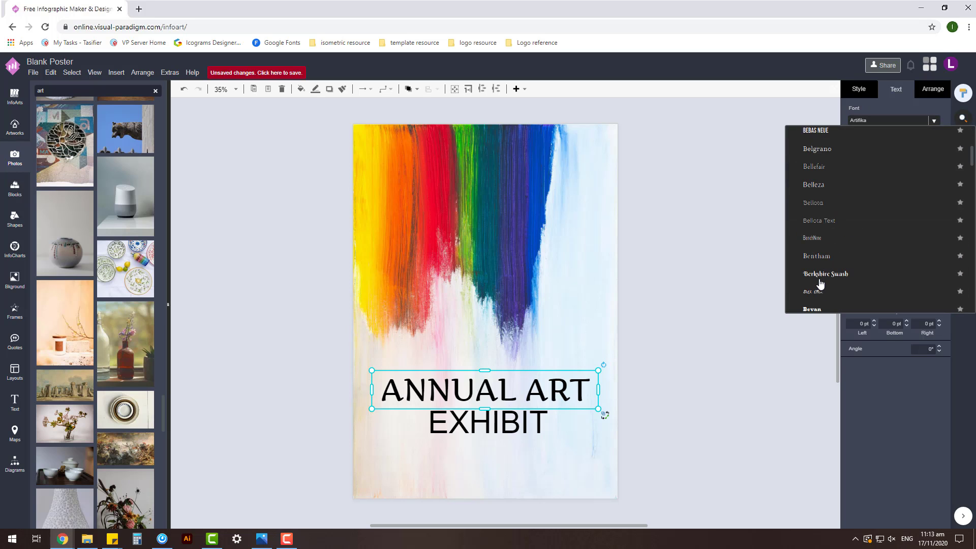
pyautogui.scroll(-3, 853, 272)
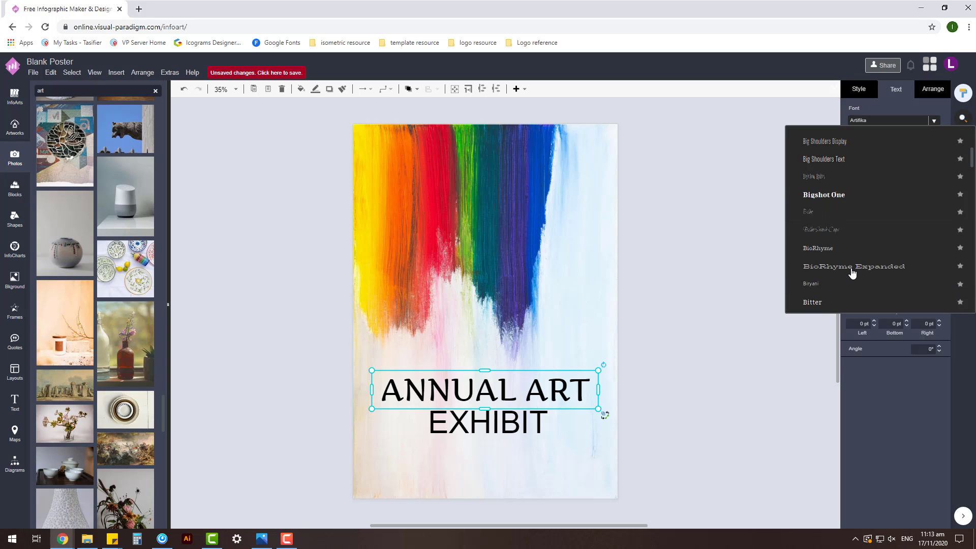
pyautogui.scroll(-5, 853, 273)
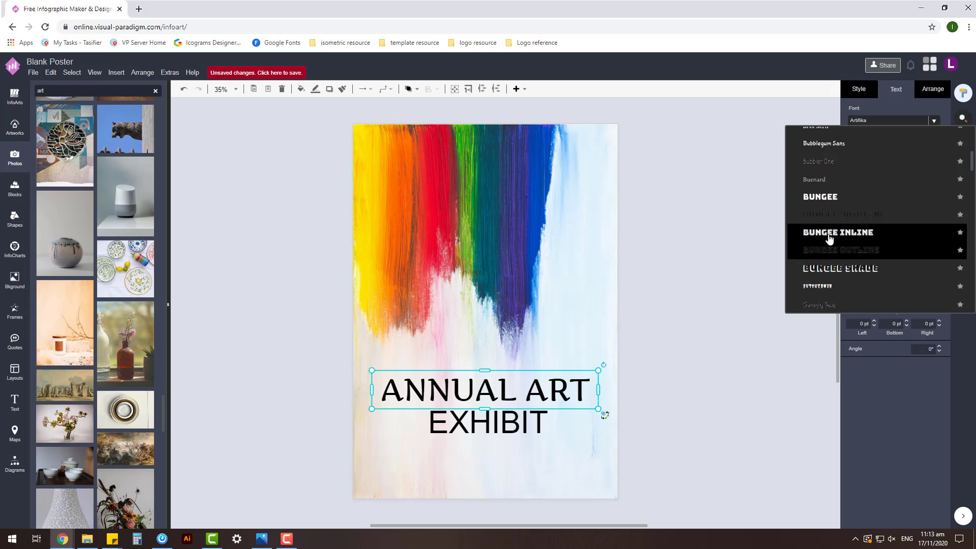
pyautogui.scroll(-2, 830, 226)
pyautogui.scroll(-3, 830, 226)
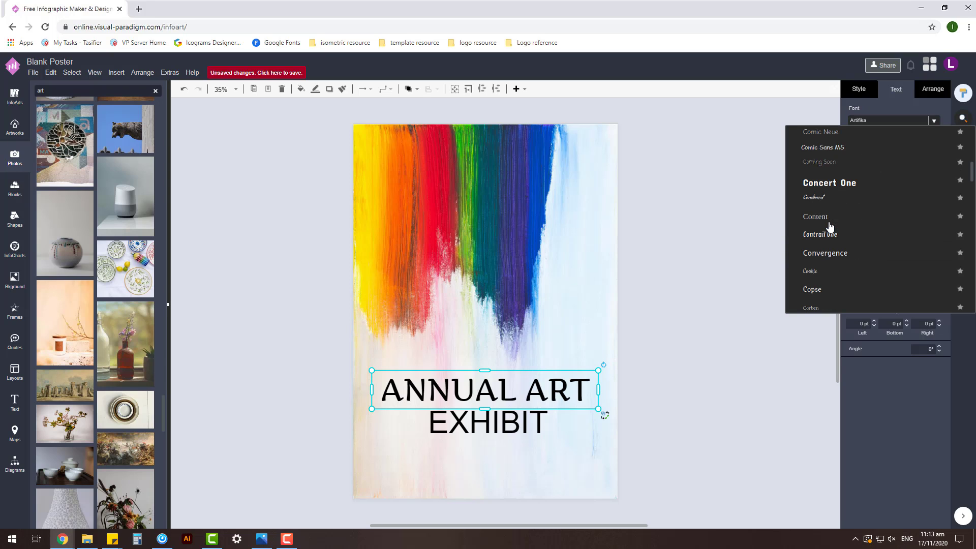
pyautogui.scroll(-4, 830, 226)
pyautogui.scroll(-3, 830, 226)
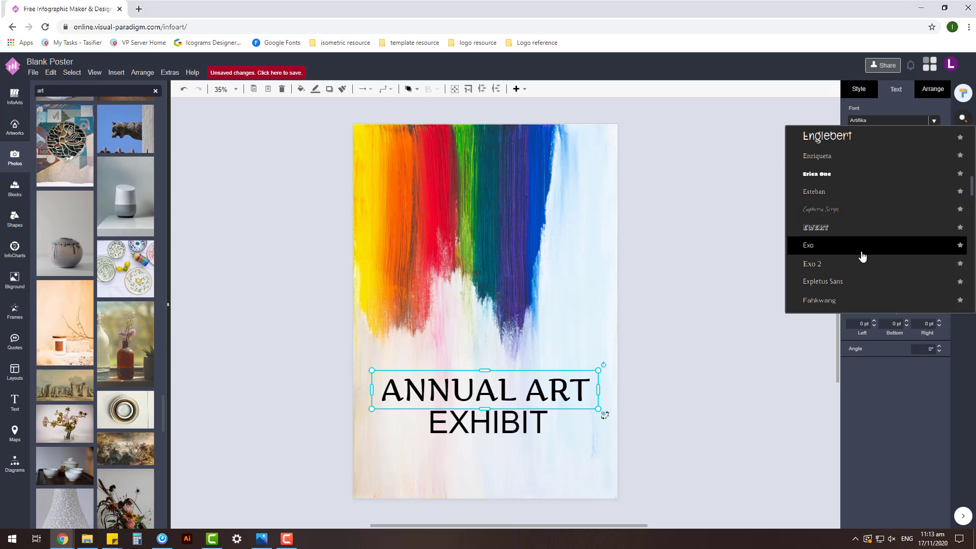
pyautogui.scroll(-3, 862, 257)
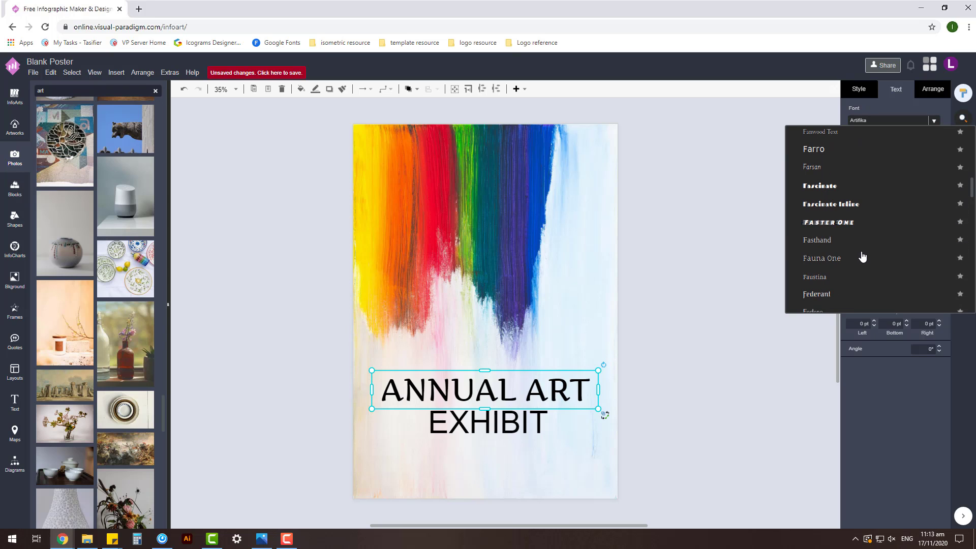
pyautogui.scroll(-3, 862, 257)
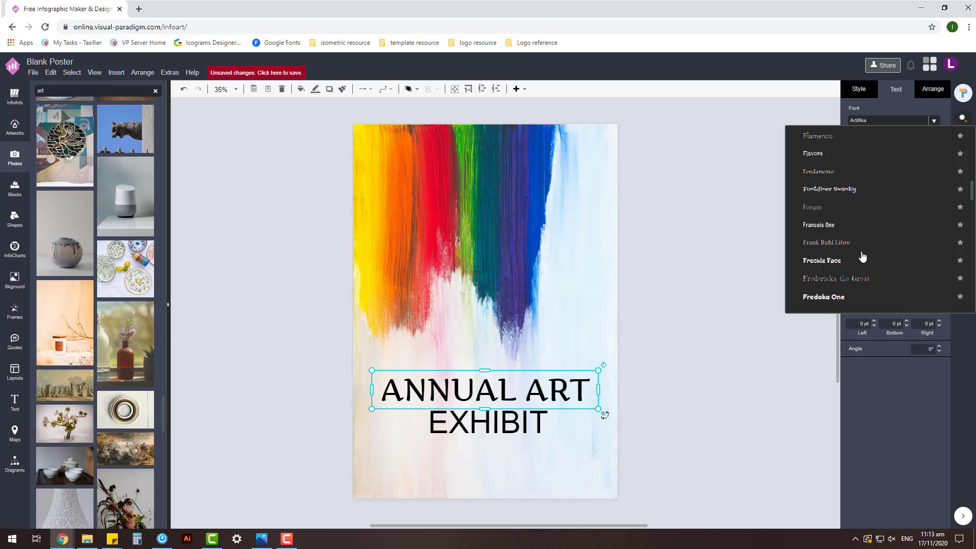
pyautogui.scroll(-5, 863, 257)
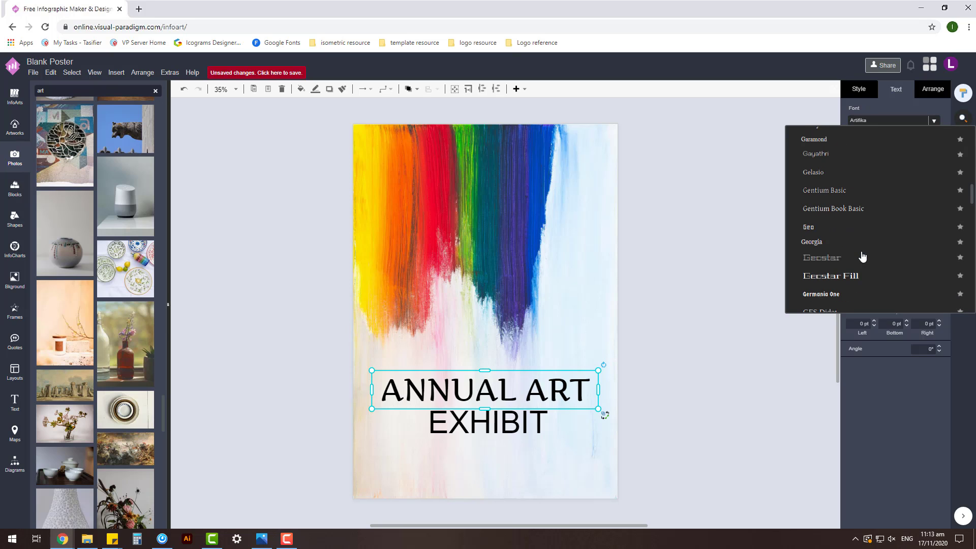
pyautogui.scroll(-3, 863, 257)
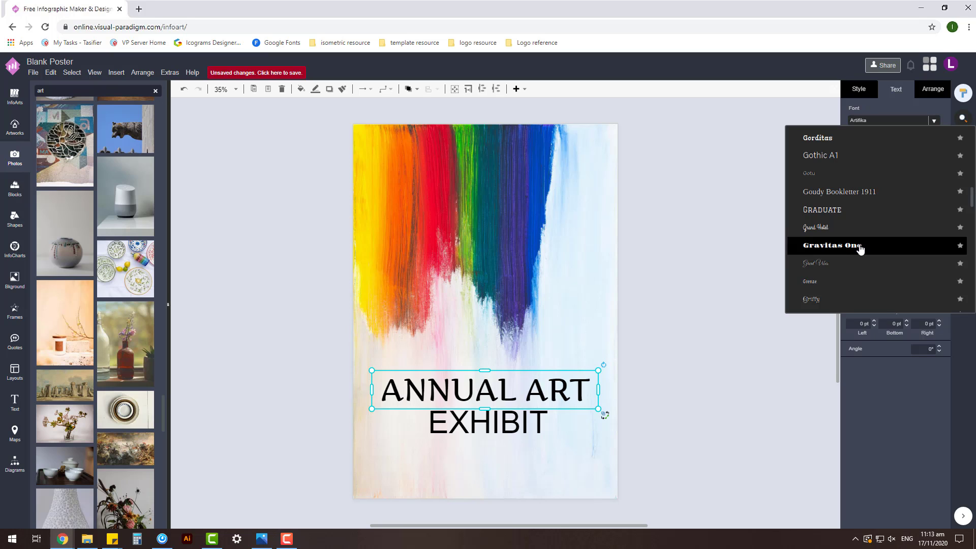
pyautogui.scroll(-4, 864, 224)
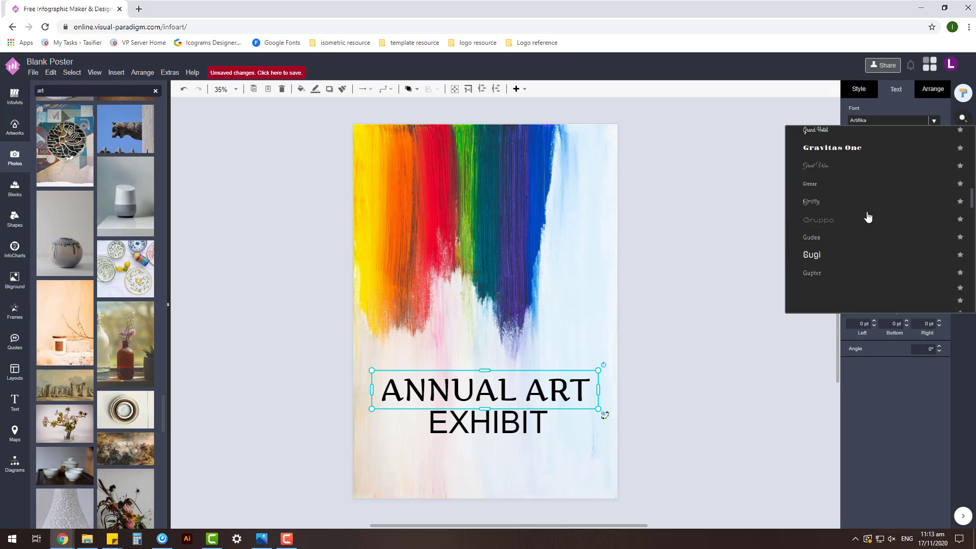
pyautogui.click(870, 255)
pyautogui.click(693, 355)
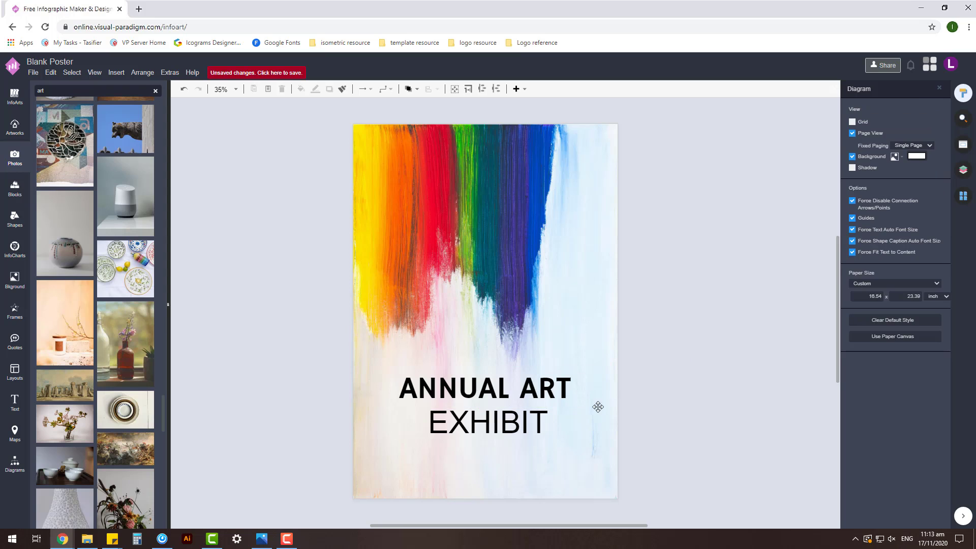
pyautogui.click(547, 393)
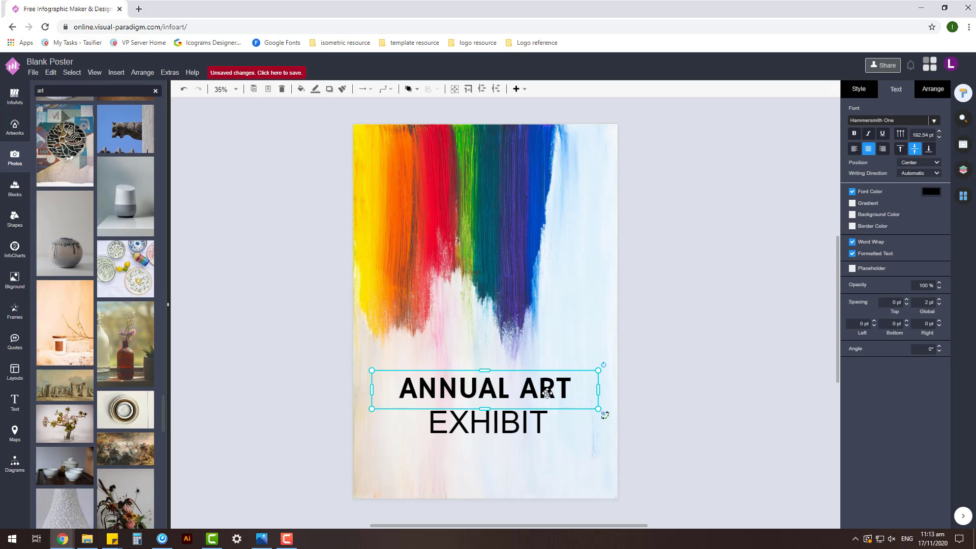
pyautogui.click(682, 326)
pyautogui.click(561, 388)
pyautogui.click(680, 353)
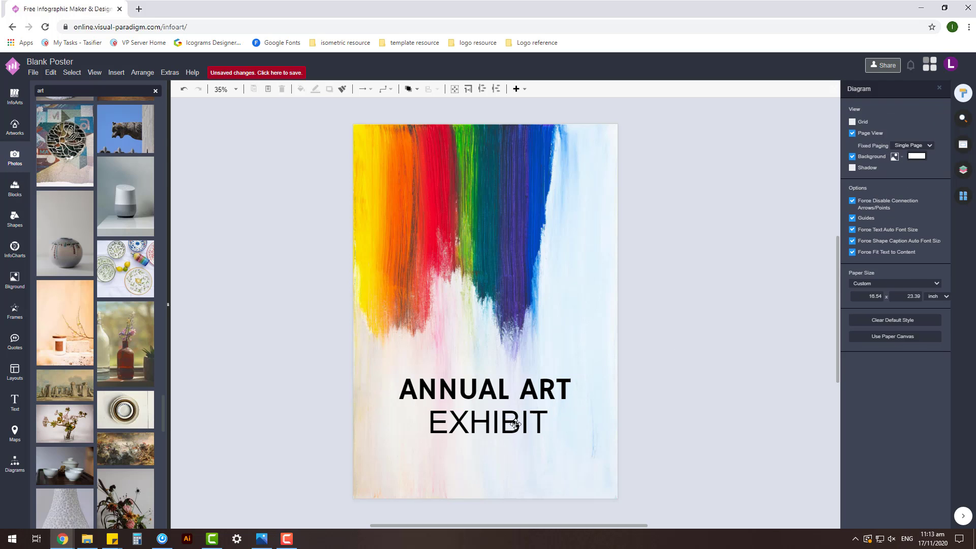
# Set the font of the EXHIBIT text to Didact Gothic.
pyautogui.click(514, 424)
pyautogui.click(926, 120)
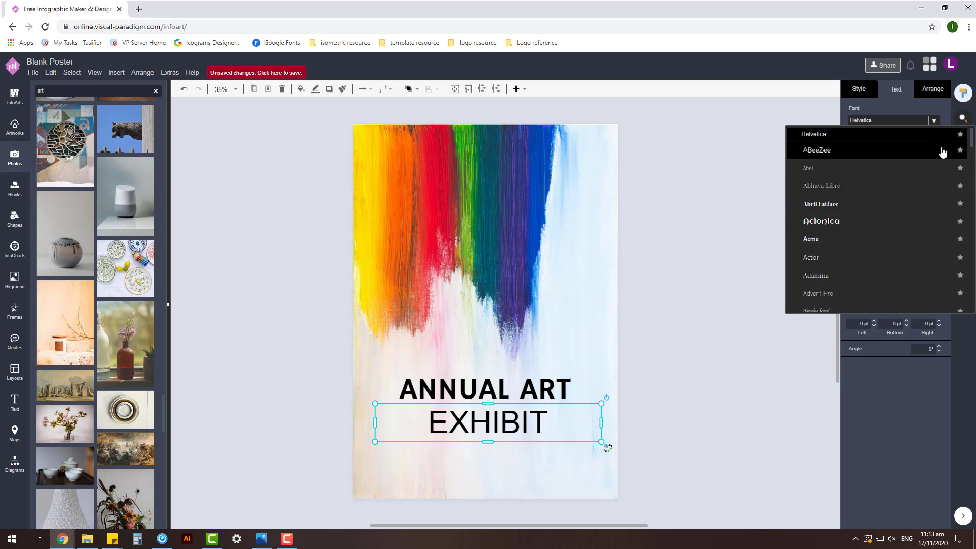
pyautogui.scroll(-10, 904, 234)
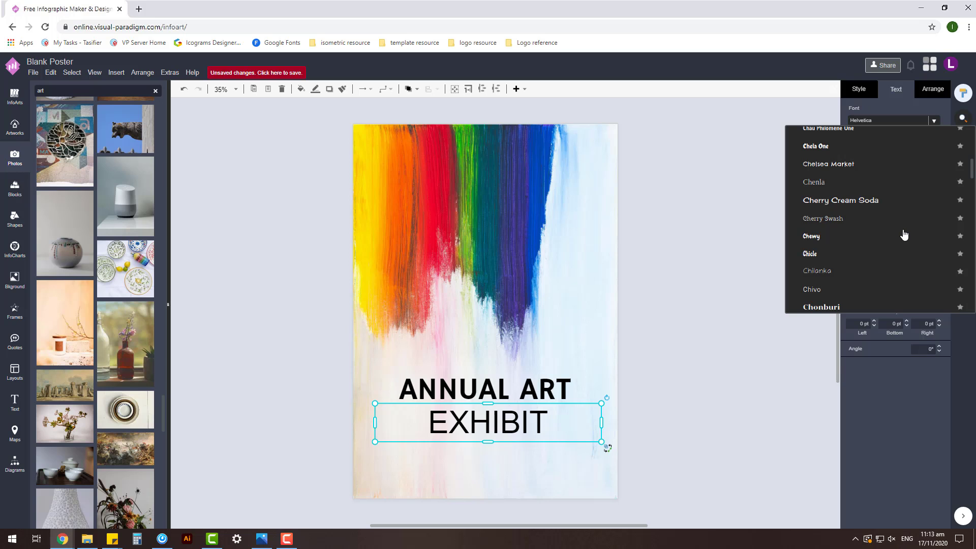
pyautogui.scroll(-5, 903, 234)
pyautogui.click(880, 206)
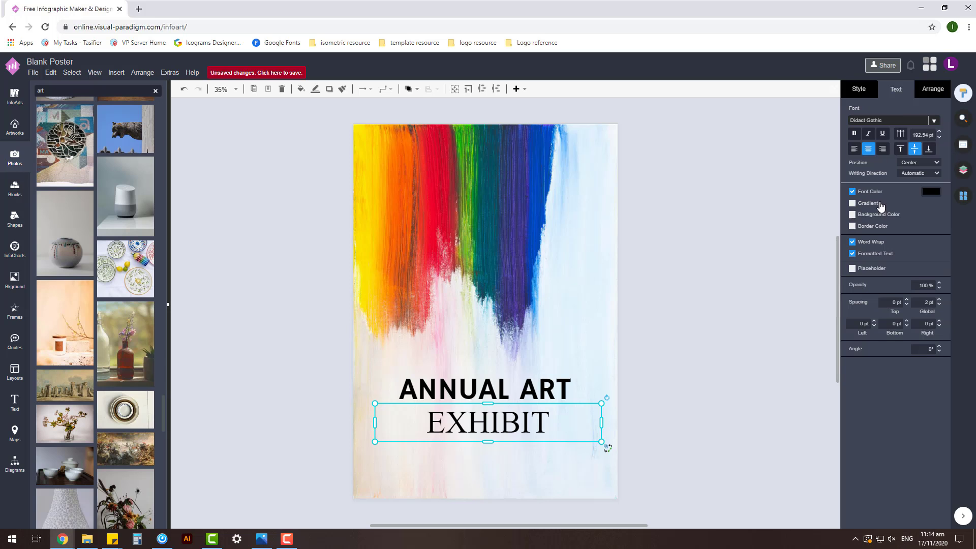
# Change the font of the EXHIBIT text to Clicker Script.
pyautogui.click(934, 121)
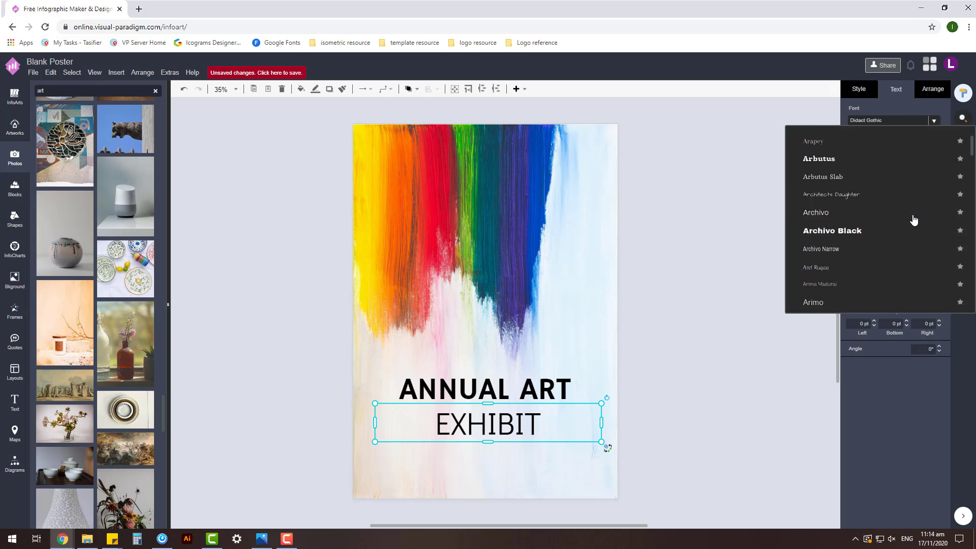
pyautogui.scroll(-5, 914, 220)
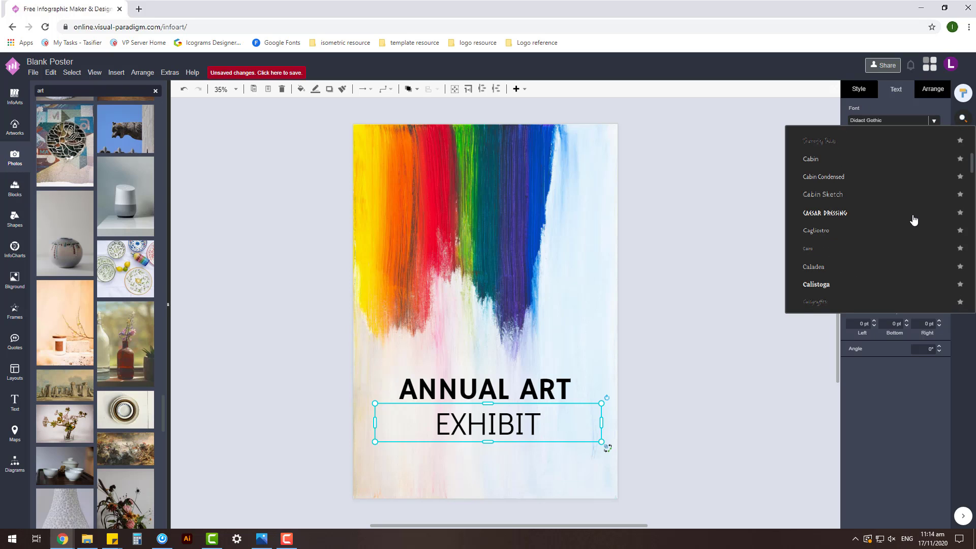
pyautogui.scroll(-5, 914, 219)
pyautogui.click(846, 253)
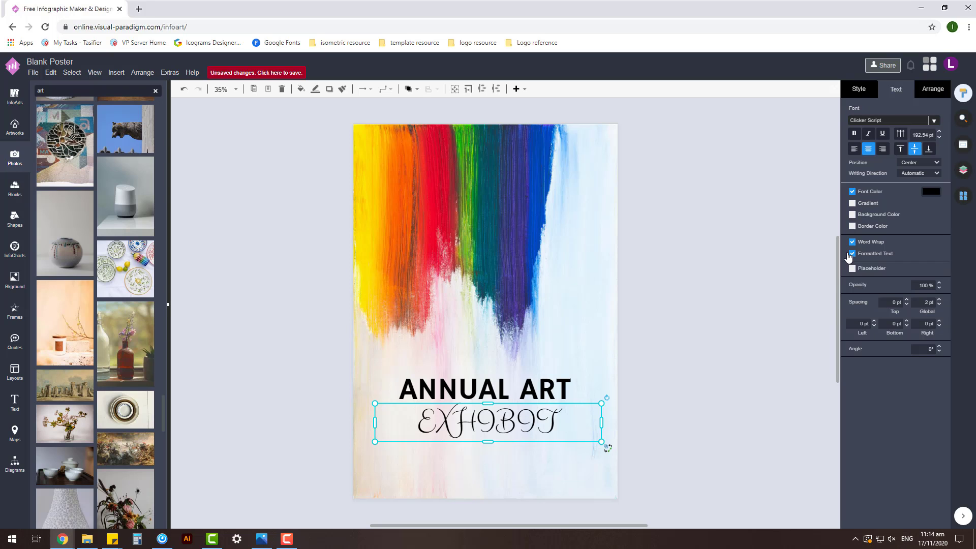
# Rewrite the second title line in mixed case as "Exhibit".
pyautogui.doubleClick(525, 413)
pyautogui.write('Ex')
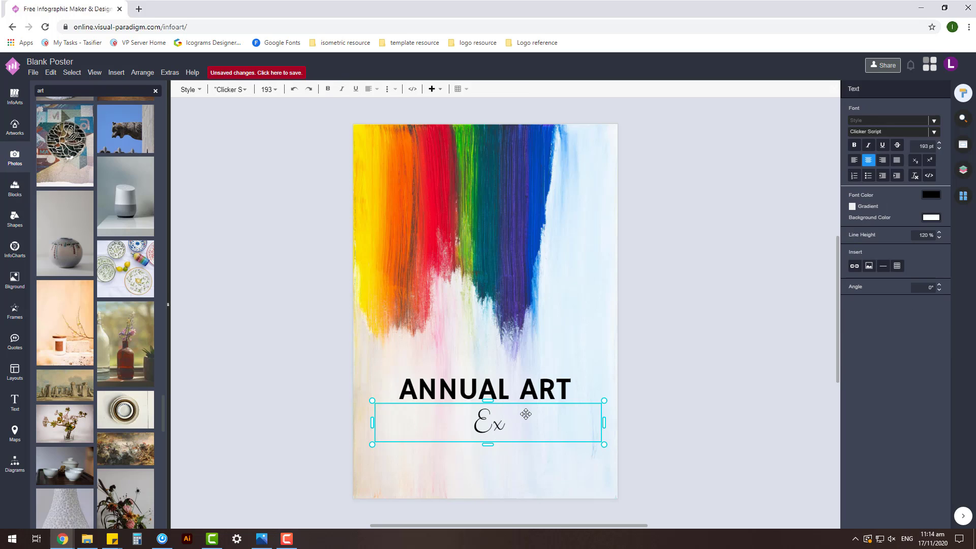
pyautogui.write('hibit')
pyautogui.click(652, 389)
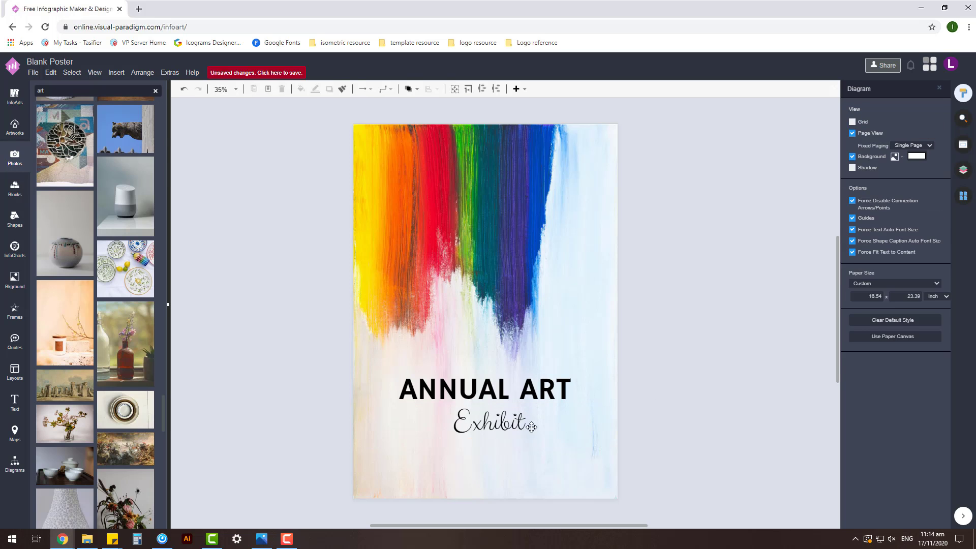
# Try the Marck Script font on the word Exhibit.
pyautogui.doubleClick(520, 424)
pyautogui.click(934, 134)
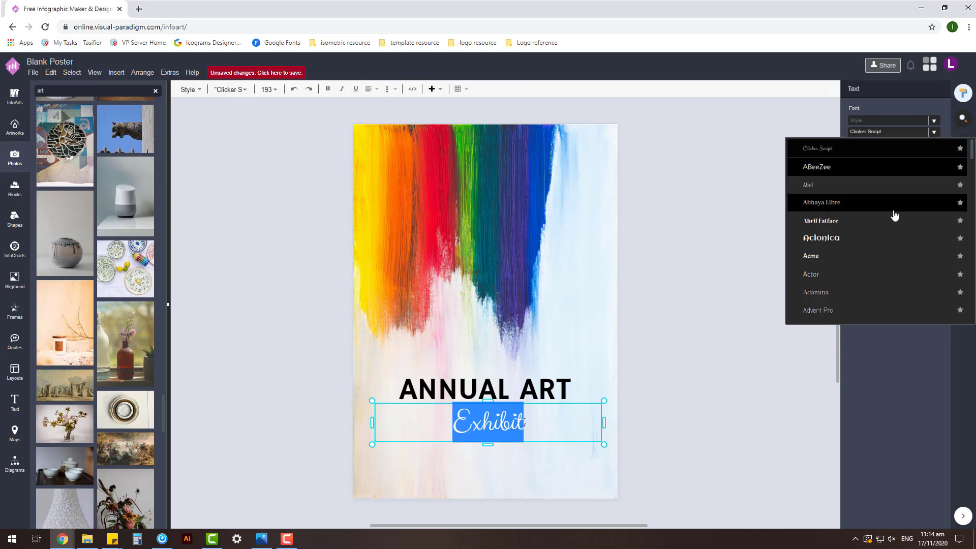
pyautogui.scroll(5, 892, 224)
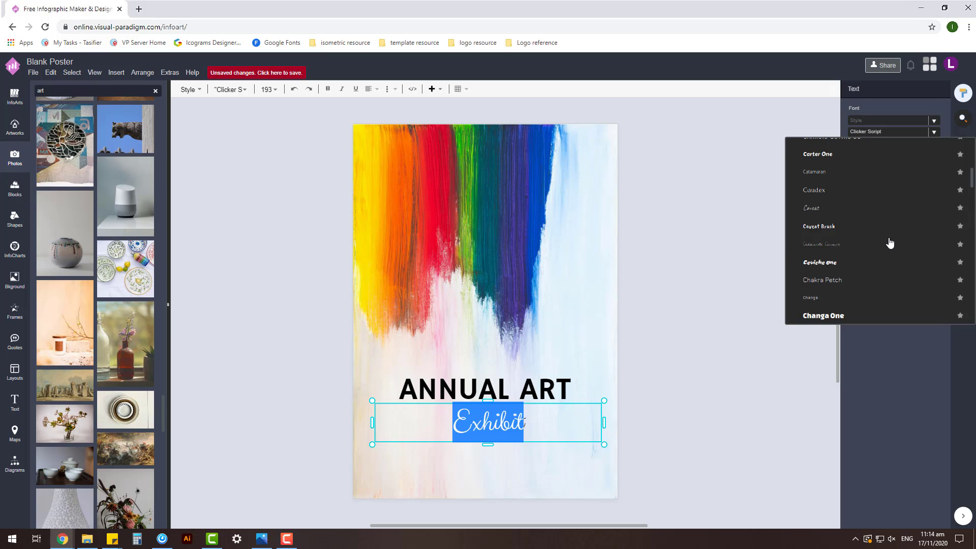
pyautogui.scroll(-10, 889, 243)
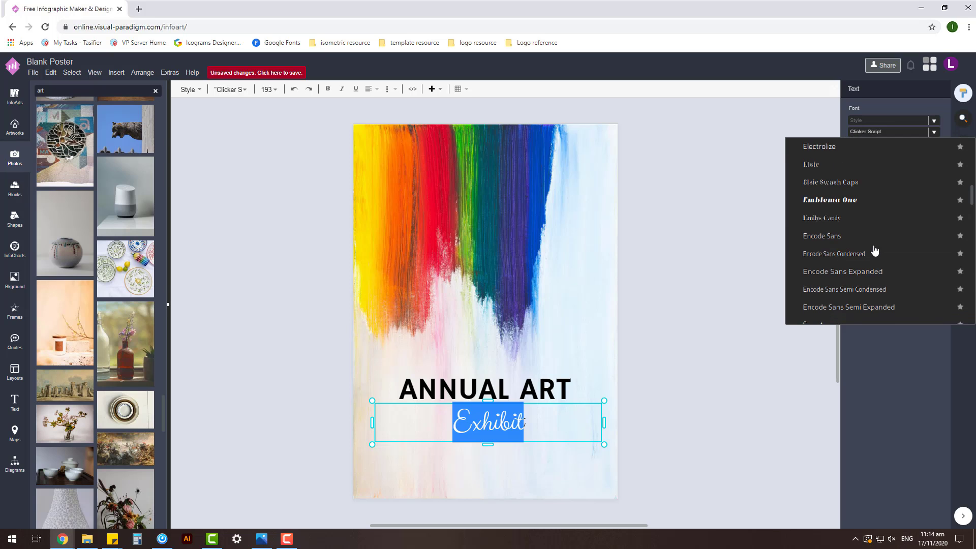
pyautogui.scroll(-5, 875, 250)
pyautogui.scroll(-5, 874, 250)
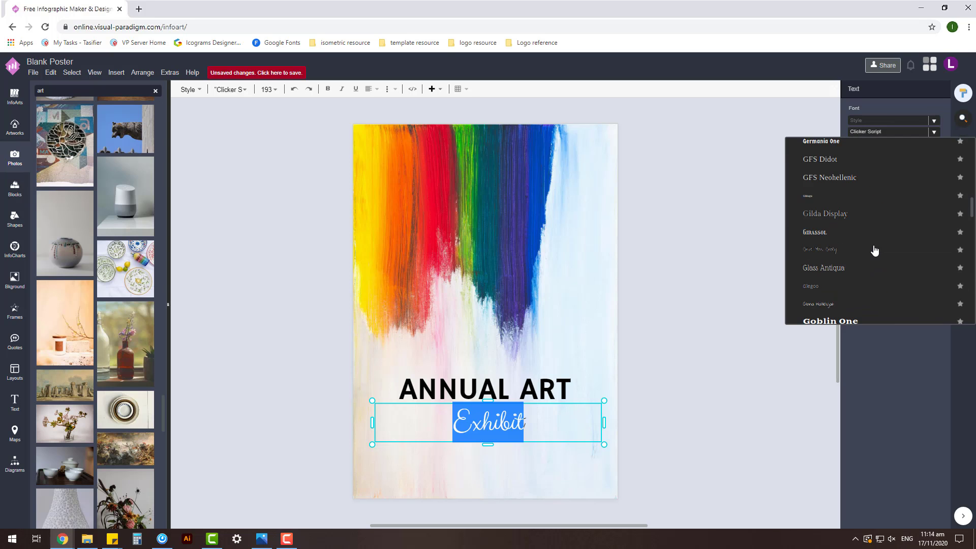
pyautogui.scroll(-5, 875, 251)
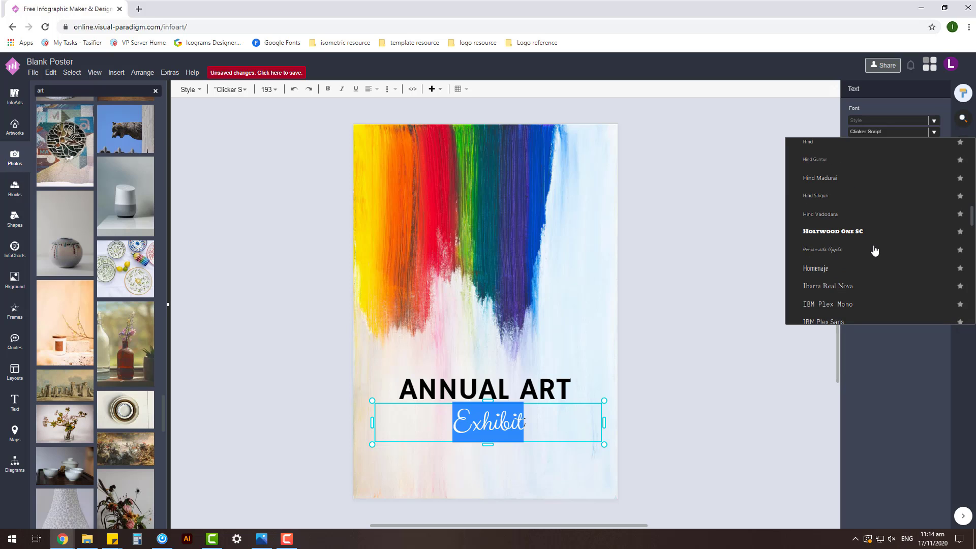
pyautogui.scroll(-5, 874, 251)
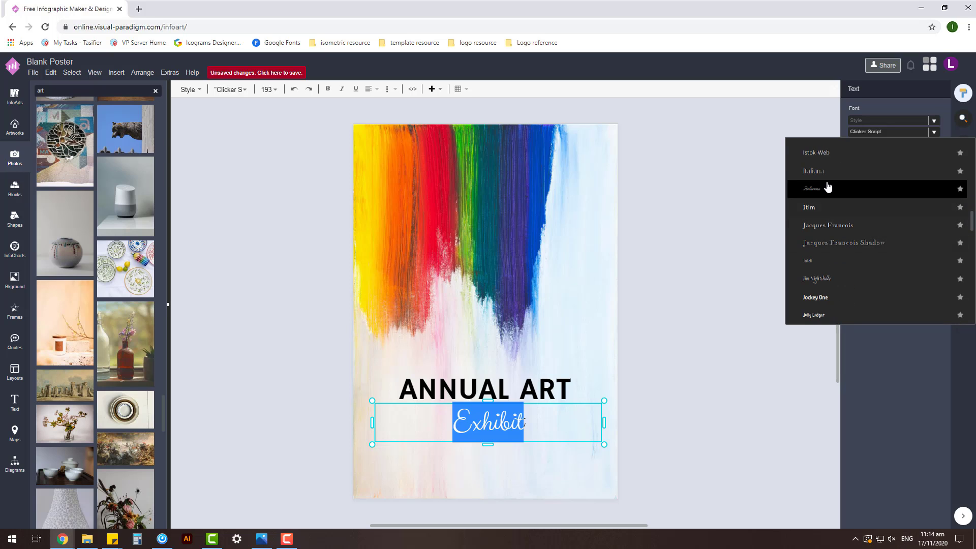
pyautogui.scroll(-5, 829, 193)
pyautogui.scroll(-5, 844, 234)
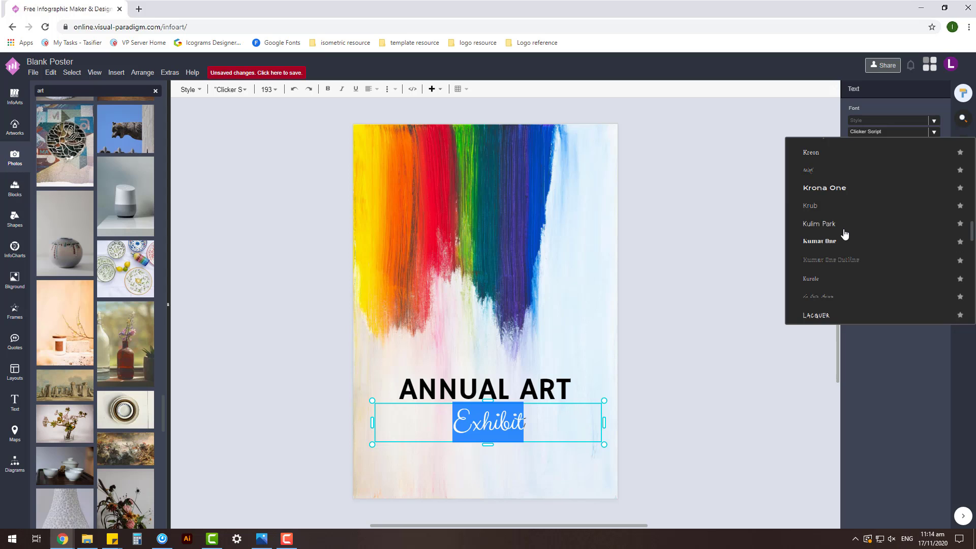
pyautogui.scroll(-5, 844, 234)
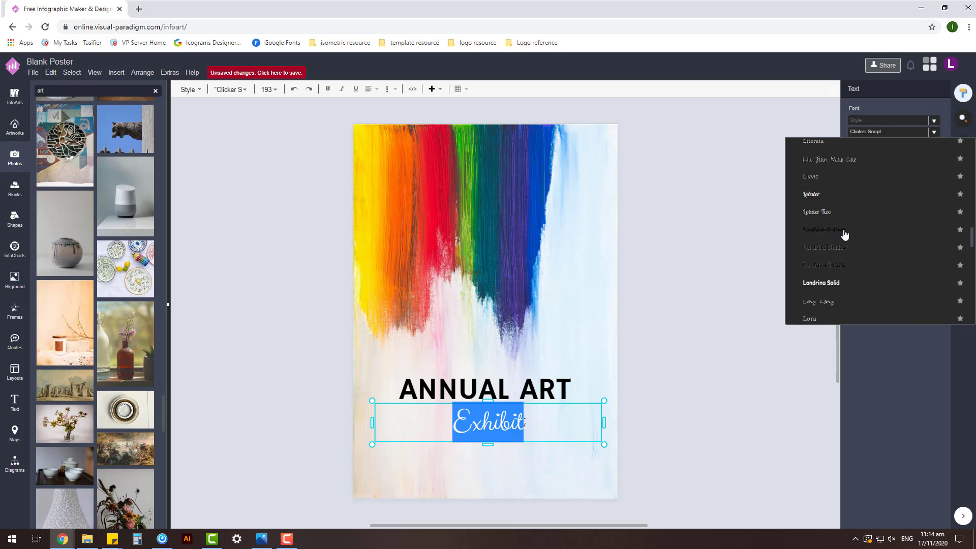
pyautogui.scroll(-5, 844, 234)
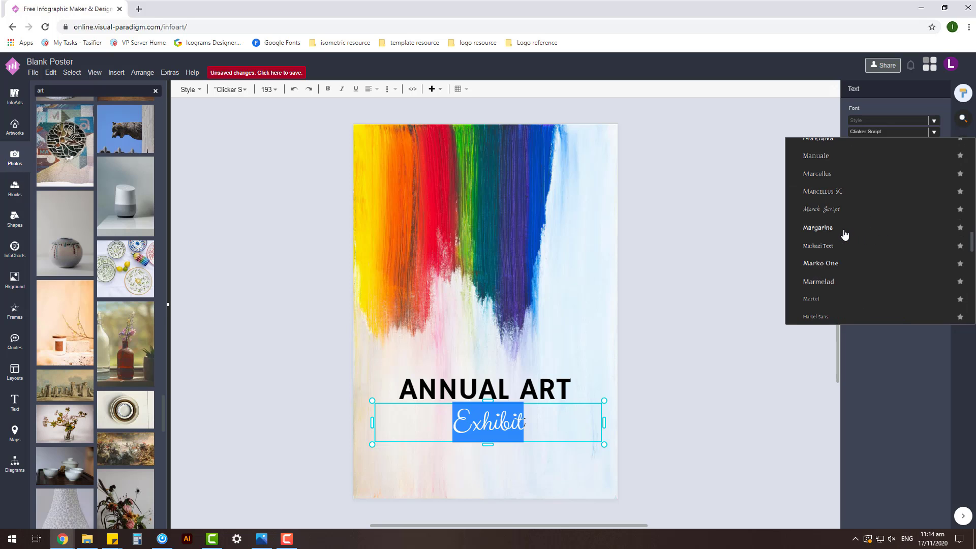
pyautogui.click(844, 209)
pyautogui.click(725, 343)
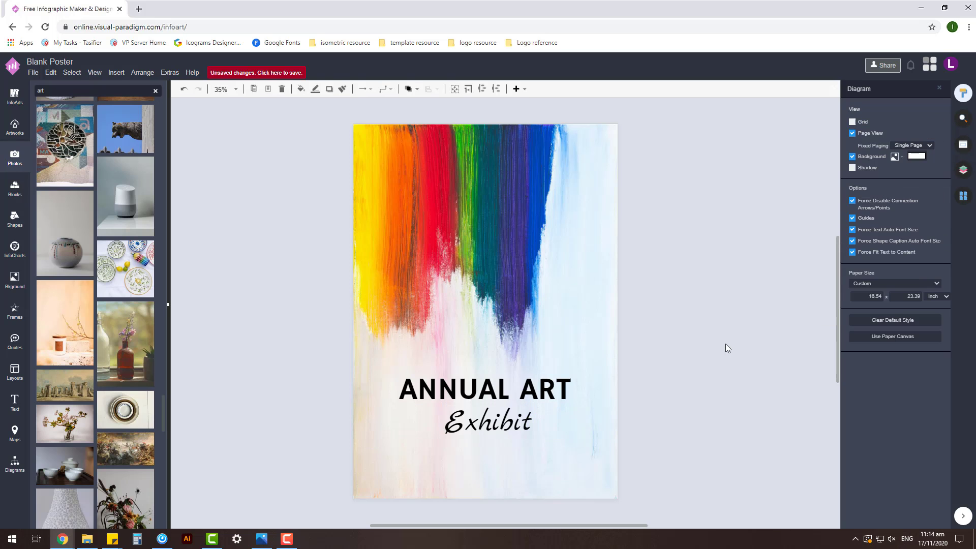
# Change the font of the word Exhibit to Great Vibes.
pyautogui.doubleClick(501, 420)
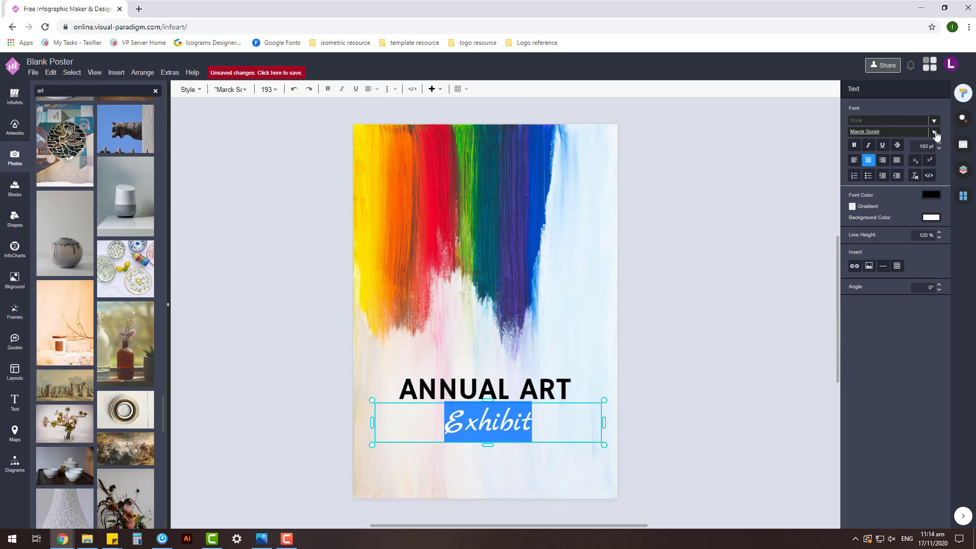
pyautogui.click(934, 131)
pyautogui.scroll(-15, 931, 198)
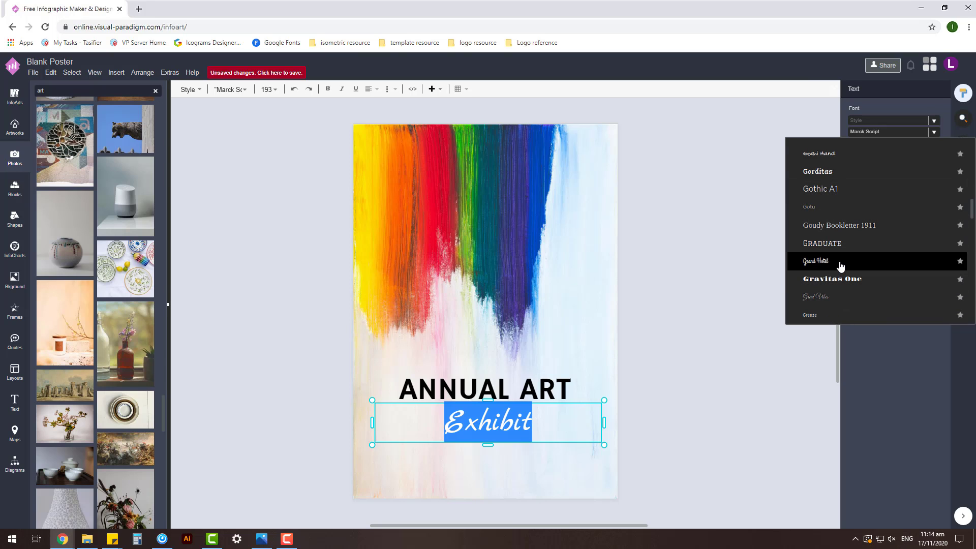
pyautogui.click(830, 297)
pyautogui.click(676, 371)
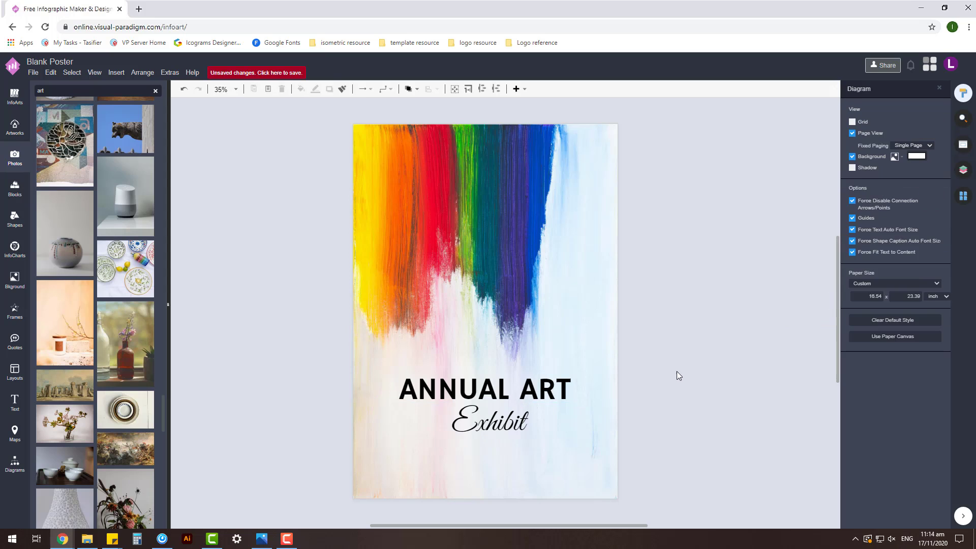
# Nudge the Exhibit text upward so it sits closer beneath ANNUAL ART.
pyautogui.click(507, 432)
pyautogui.press('Up')
pyautogui.press('Up')
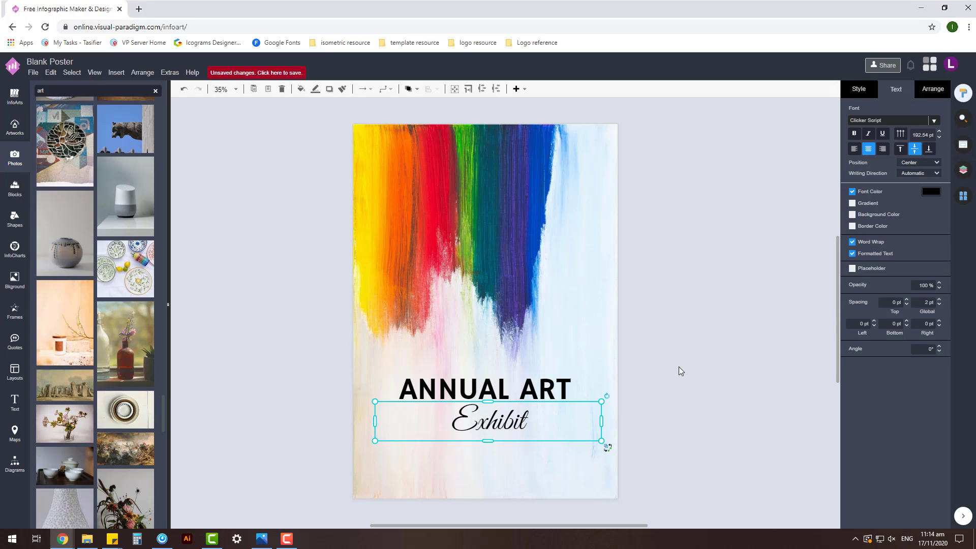
pyautogui.press('Up')
pyautogui.press('Up')
pyautogui.press('Up')
pyautogui.press('Up')
pyautogui.press('Up')
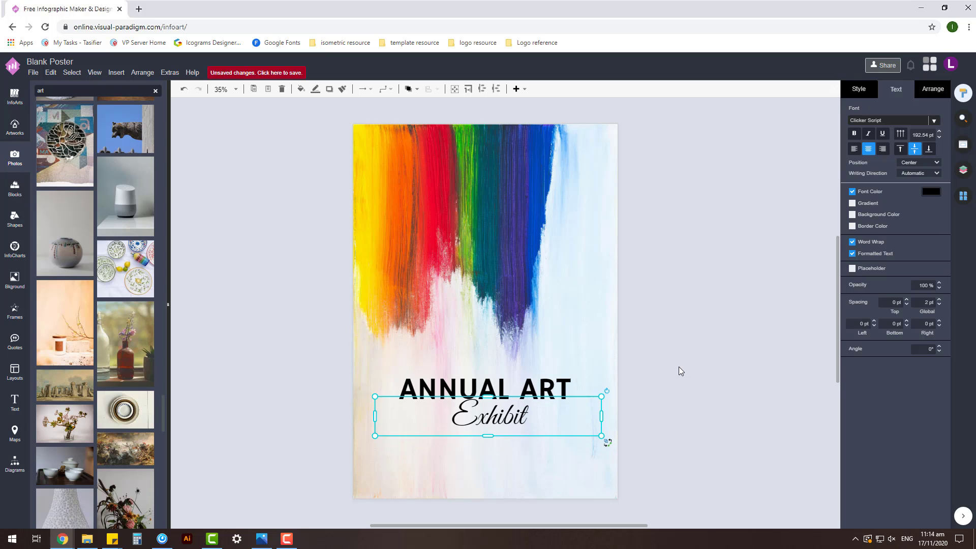
pyautogui.click(680, 370)
# Extend the wording of the script line to "Exhibition".
pyautogui.click(524, 422)
pyautogui.doubleClick(523, 421)
pyautogui.click(524, 420)
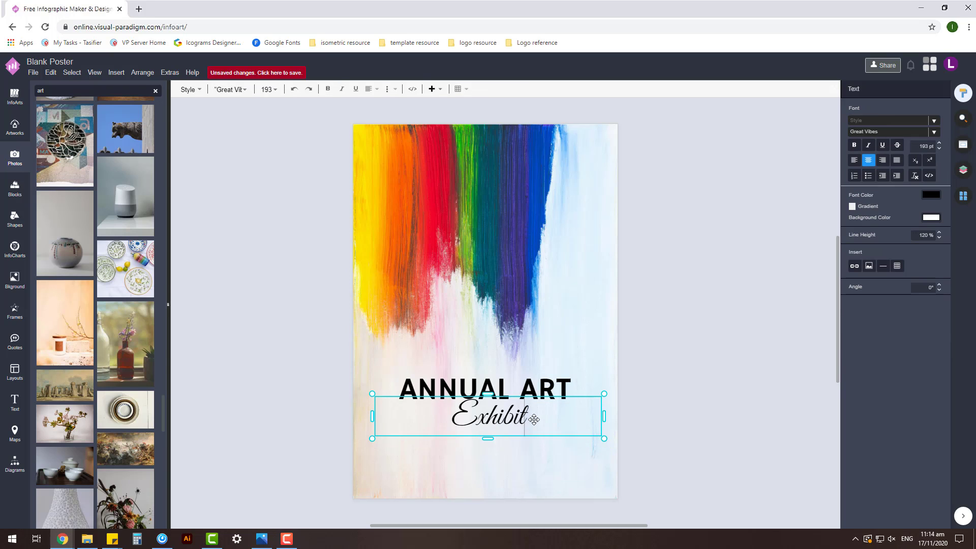
pyautogui.write('ion')
pyautogui.click(632, 315)
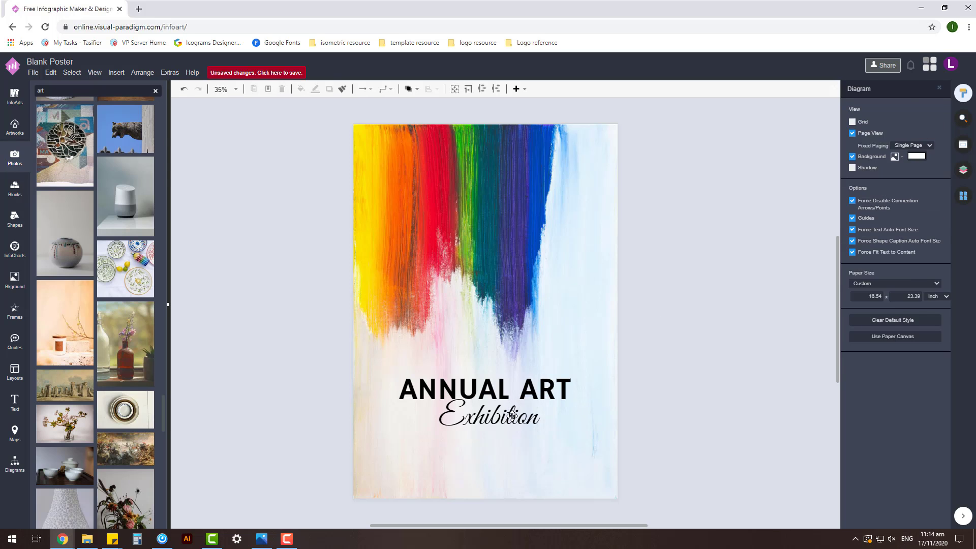
# Shift the Exhibition text to the right so it sits under the right part of ANNUAL ART.
pyautogui.moveTo(512, 416); pyautogui.dragTo(524, 418)
pyautogui.click(697, 391)
pyautogui.click(505, 428)
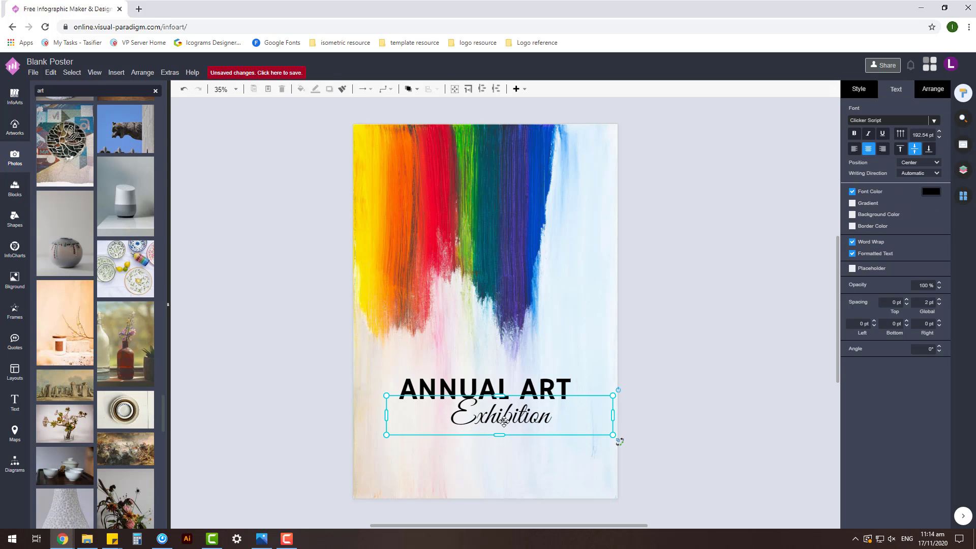
pyautogui.click(680, 396)
pyautogui.click(529, 419)
pyautogui.click(649, 384)
pyautogui.click(528, 414)
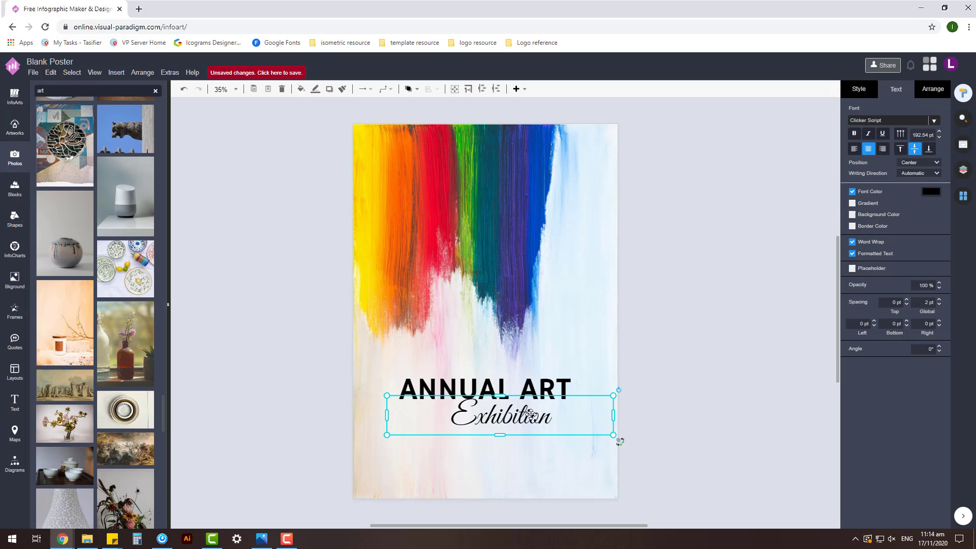
pyautogui.click(651, 402)
pyautogui.moveTo(526, 418); pyautogui.dragTo(537, 424)
pyautogui.click(684, 391)
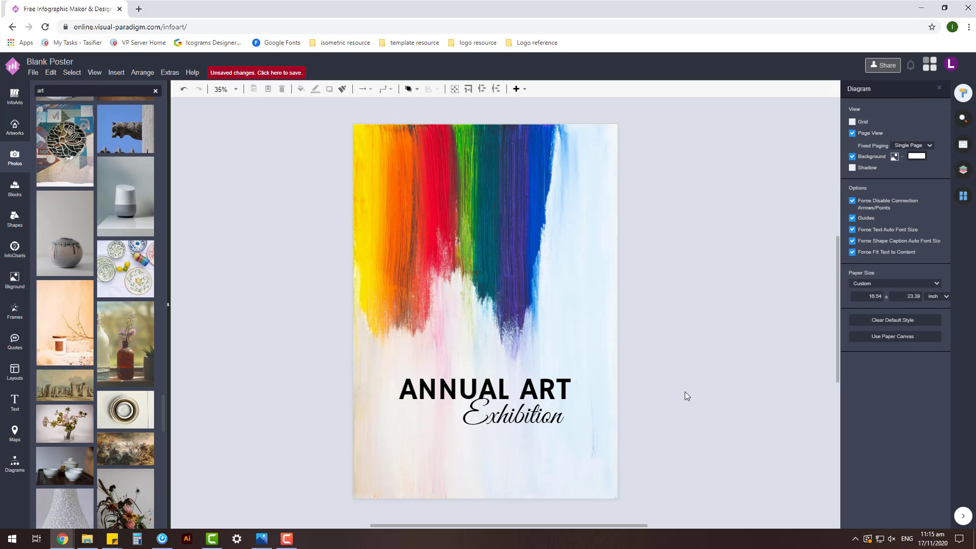
# Move both title lines together off the poster to the empty canvas on its right side.
pyautogui.click(529, 420)
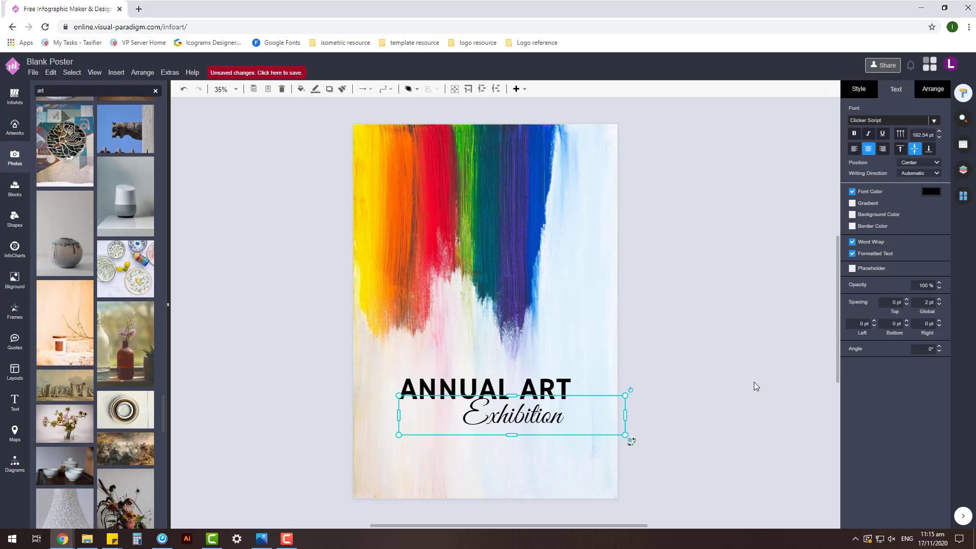
pyautogui.keyDown('shift'); pyautogui.click(539, 389); pyautogui.keyUp('shift')
pyautogui.moveTo(539, 389); pyautogui.dragTo(754, 264)
pyautogui.click(285, 223)
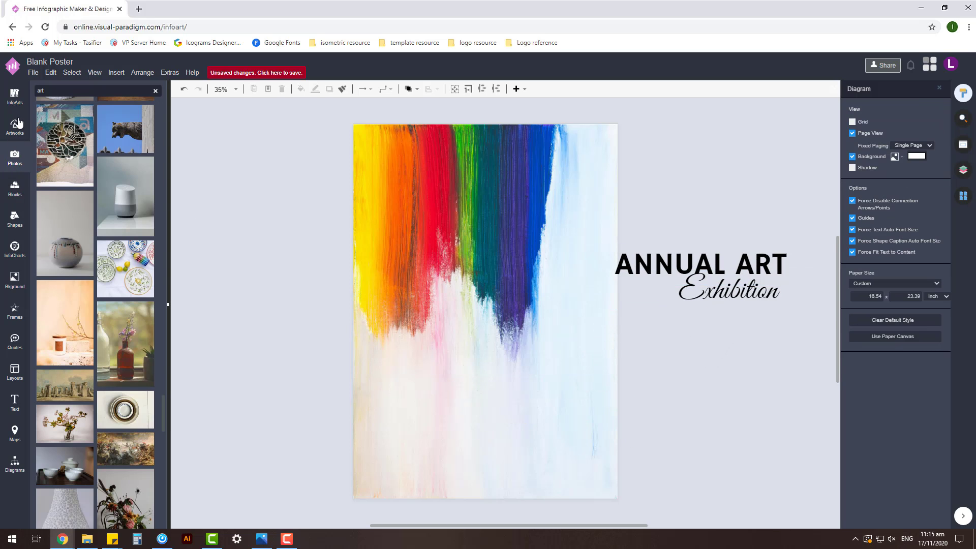
# Add a basic square shape as wide as the poster and shorten it to a band along the poster's bottom.
pyautogui.click(15, 220)
pyautogui.click(55, 141)
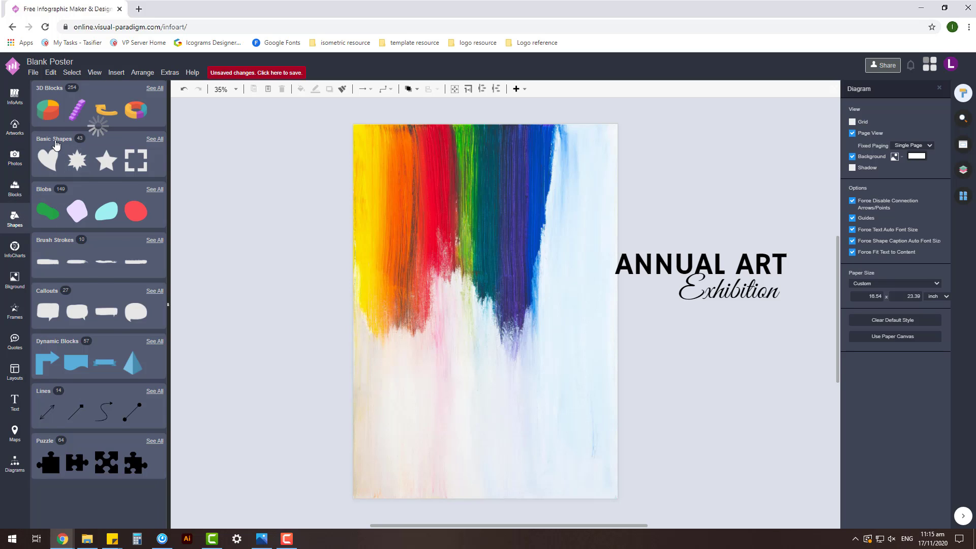
pyautogui.moveTo(407, 415); pyautogui.dragTo(616, 410)
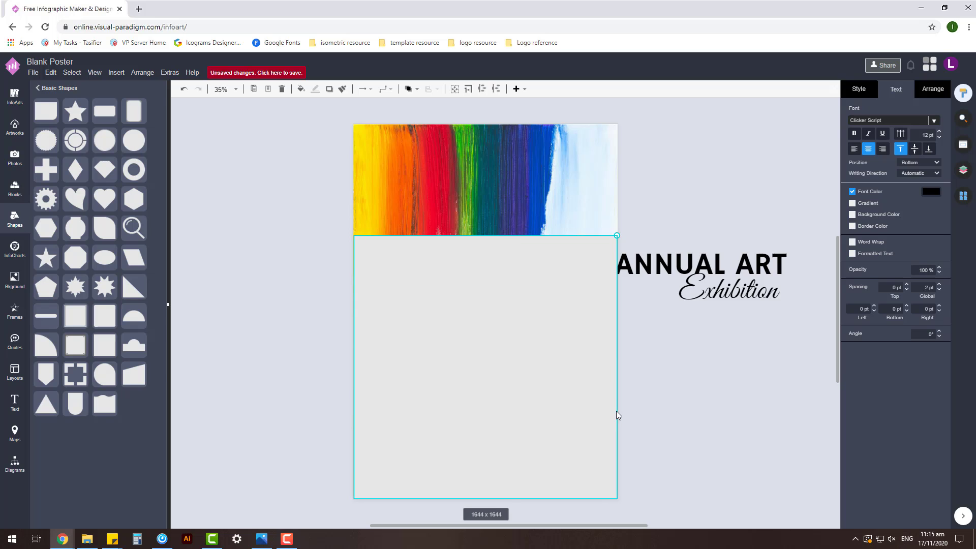
pyautogui.moveTo(485, 241); pyautogui.dragTo(492, 407)
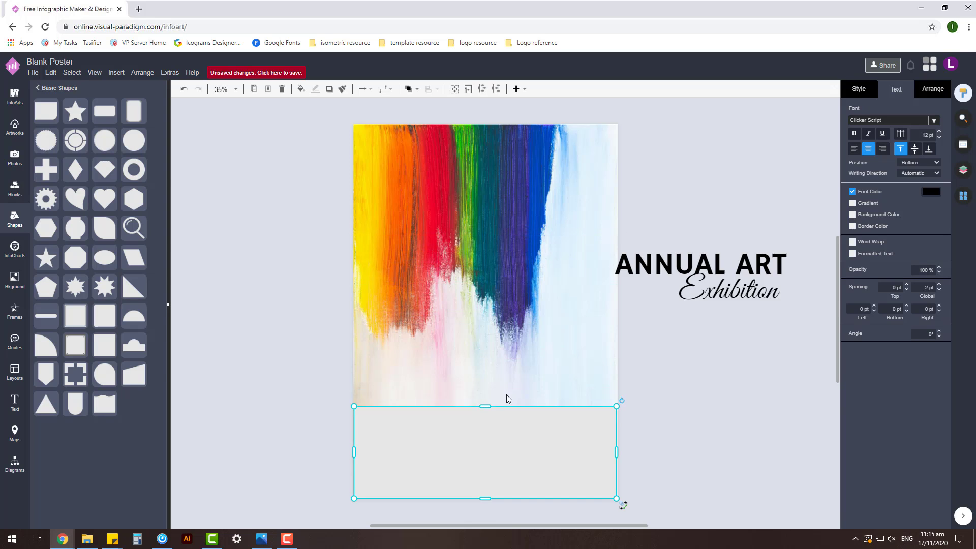
# Stretch the band's left and right sides slightly so it covers the poster's full width.
pyautogui.click(667, 387)
pyautogui.click(570, 441)
pyautogui.moveTo(617, 453); pyautogui.dragTo(616, 453)
pyautogui.click(660, 443)
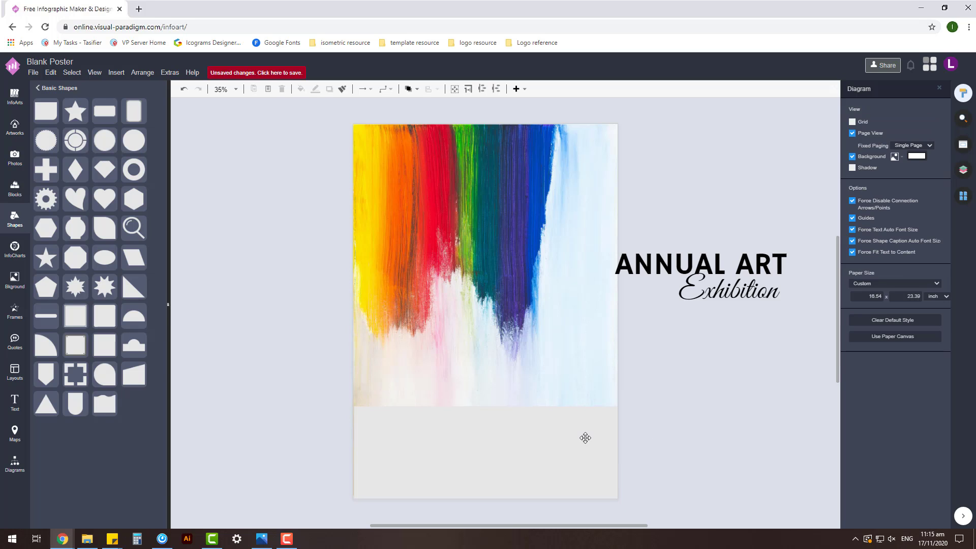
pyautogui.click(576, 432)
pyautogui.moveTo(354, 453); pyautogui.dragTo(352, 452)
# Recolour the bottom band from light grey to near-black.
pyautogui.click(879, 91)
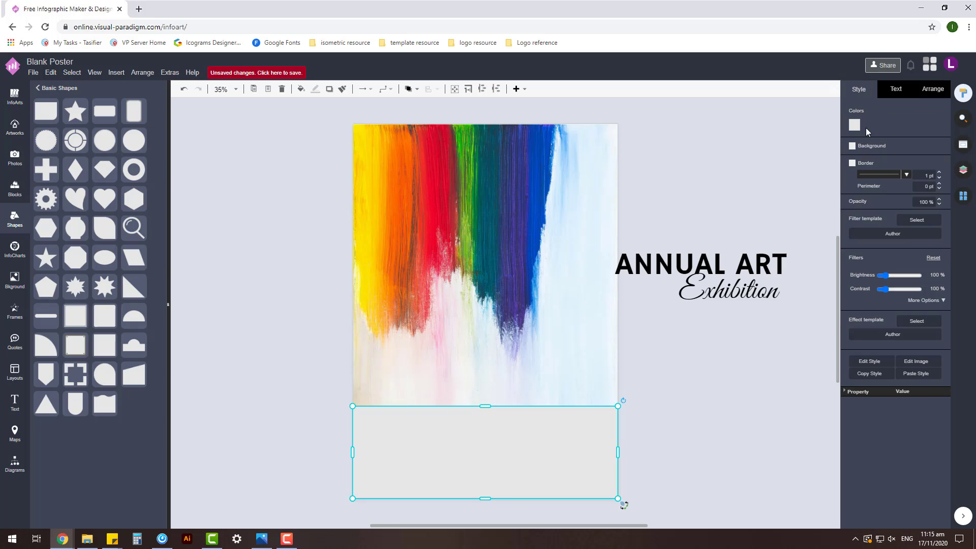
pyautogui.click(856, 126)
pyautogui.click(950, 252)
pyautogui.click(944, 333)
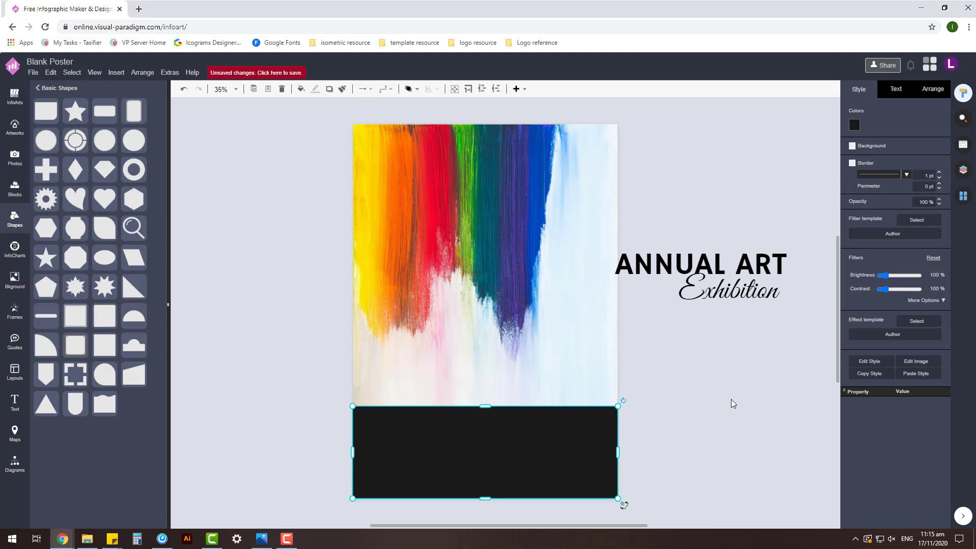
pyautogui.click(731, 400)
# Set the font colour of the ANNUAL ART title line to white (FFFFFF).
pyautogui.click(737, 265)
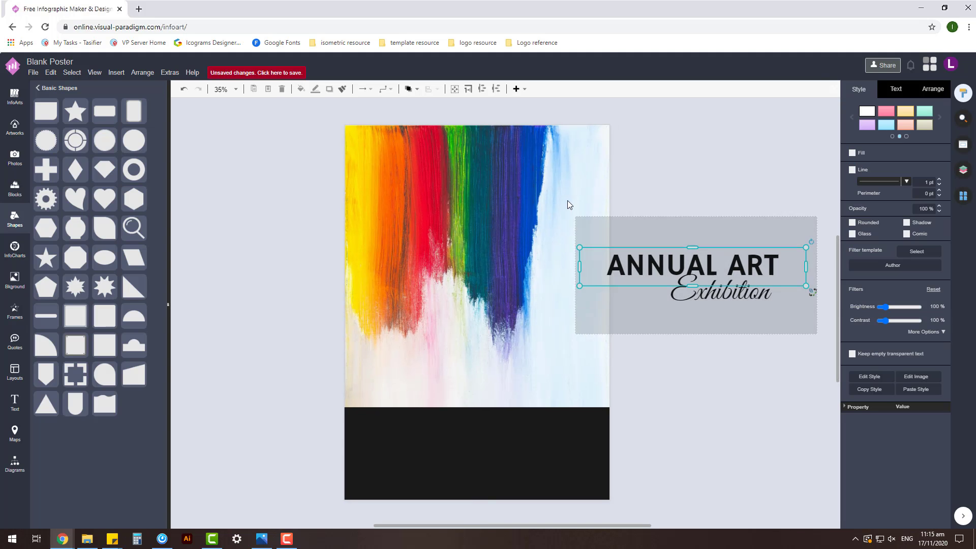
pyautogui.click(896, 89)
pyautogui.click(931, 192)
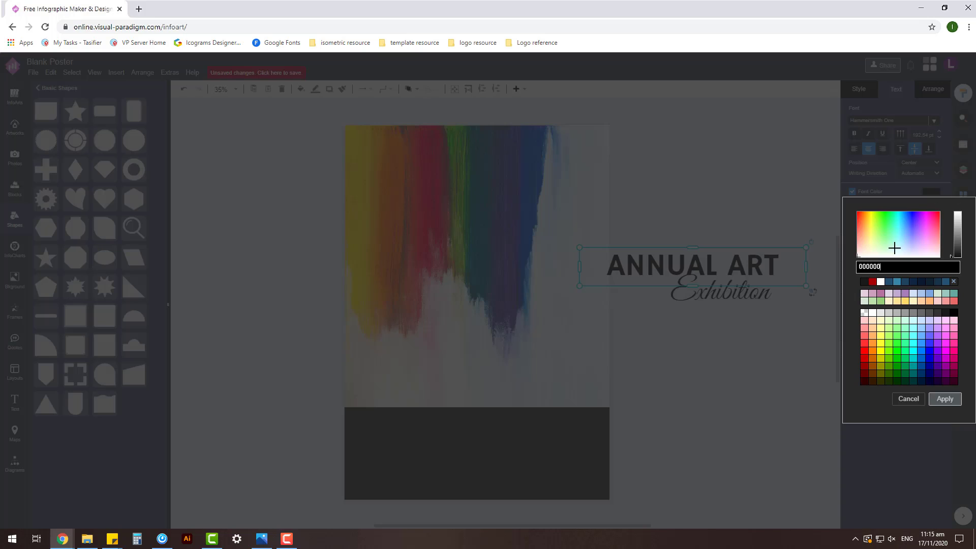
pyautogui.click(880, 283)
pyautogui.click(945, 398)
# Set the font colour of the script Exhibition line to white (FFFFFF).
pyautogui.click(752, 301)
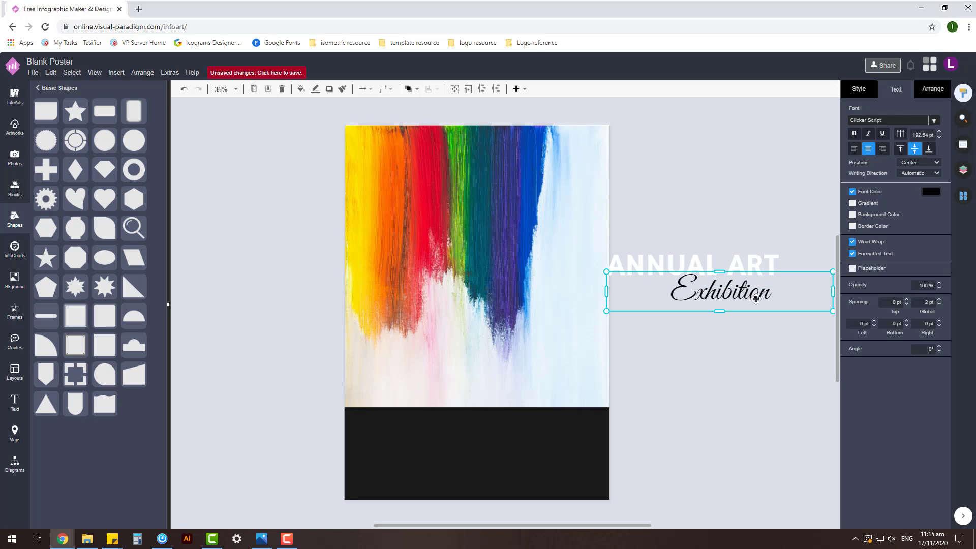
pyautogui.click(930, 191)
pyautogui.click(864, 281)
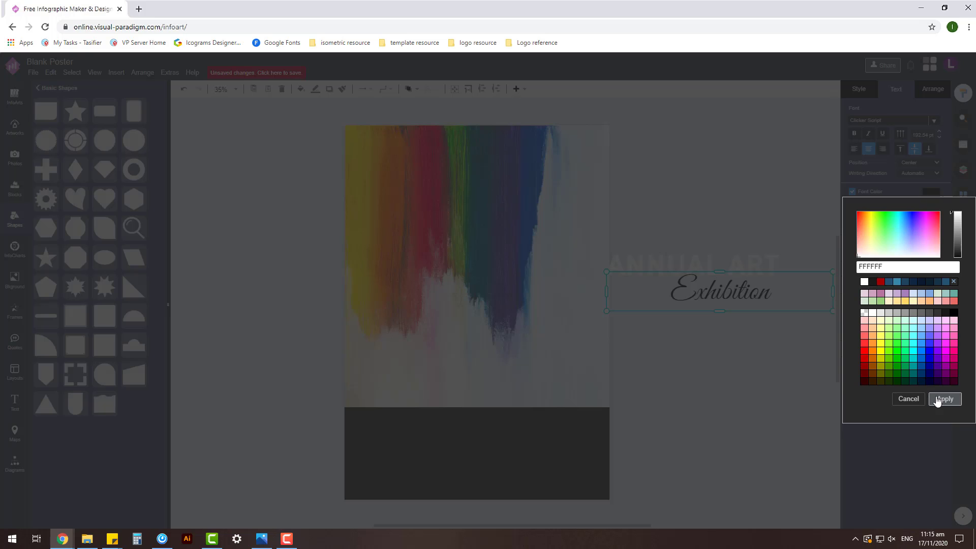
pyautogui.click(944, 398)
pyautogui.click(715, 206)
# Stretch the dark band's upper edge upward to make the band taller.
pyautogui.click(461, 467)
pyautogui.moveTo(482, 411); pyautogui.dragTo(503, 389)
pyautogui.click(676, 366)
# Move both title lines together onto the dark band and bring them to the front.
pyautogui.moveTo(812, 326); pyautogui.dragTo(588, 222)
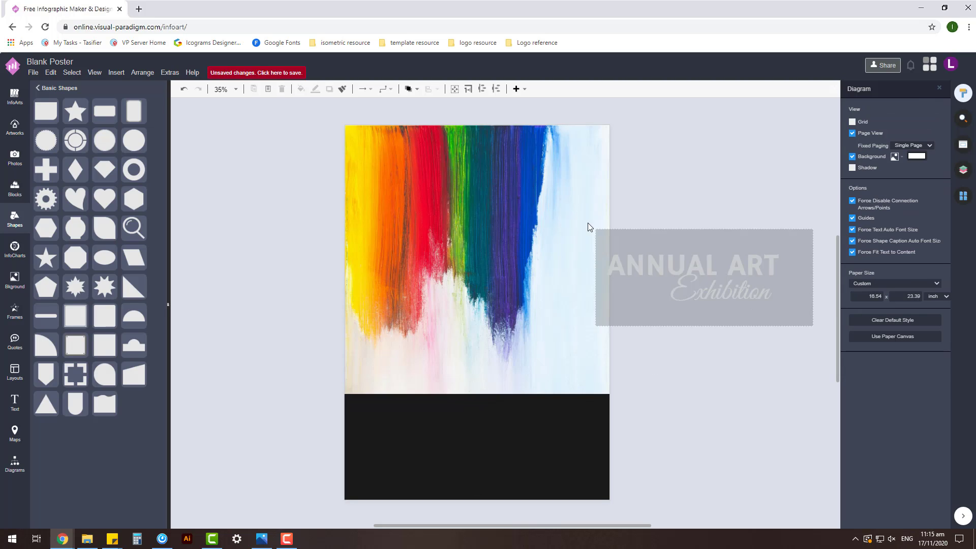
pyautogui.moveTo(728, 297); pyautogui.dragTo(532, 416)
pyautogui.click(416, 91)
pyautogui.click(421, 105)
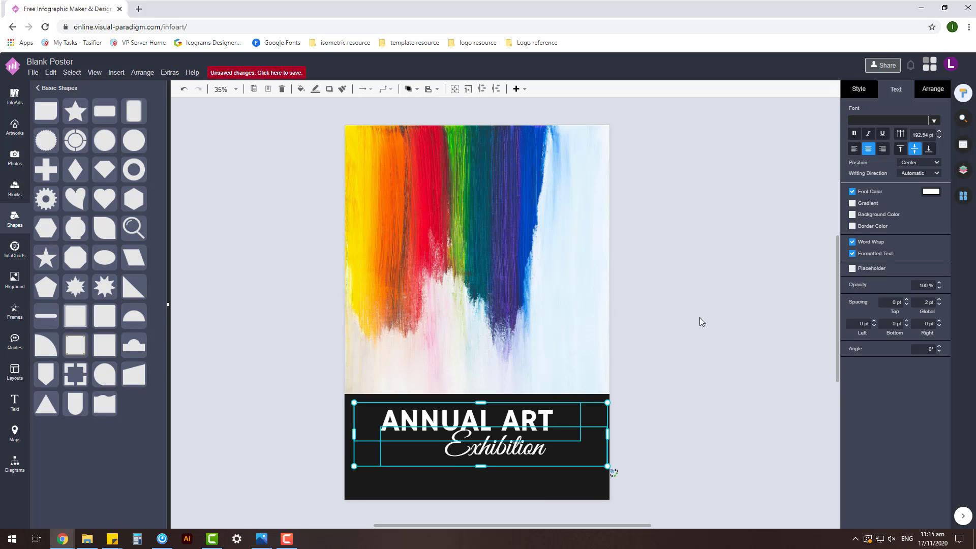
pyautogui.click(712, 341)
# Shift both title lines slightly right and up within the dark band.
pyautogui.moveTo(528, 415); pyautogui.dragTo(540, 420)
pyautogui.click(695, 390)
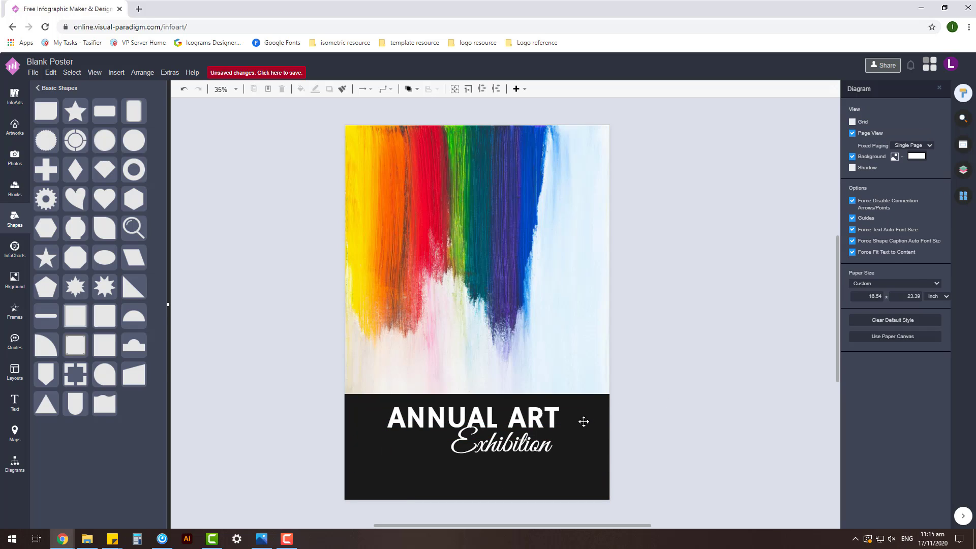
pyautogui.click(546, 417)
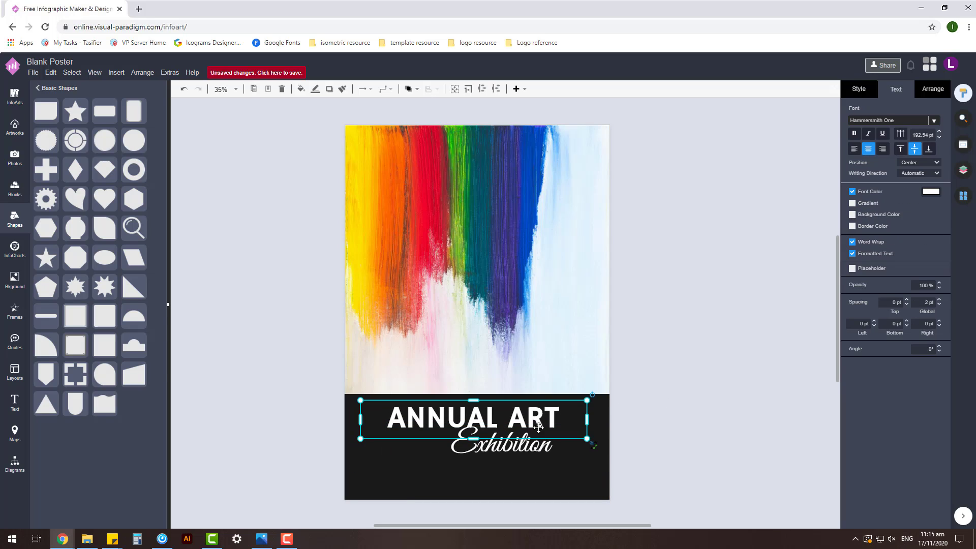
pyautogui.click(703, 380)
# Nudge both title lines slightly left and lower them a little within the dark band.
pyautogui.click(531, 417)
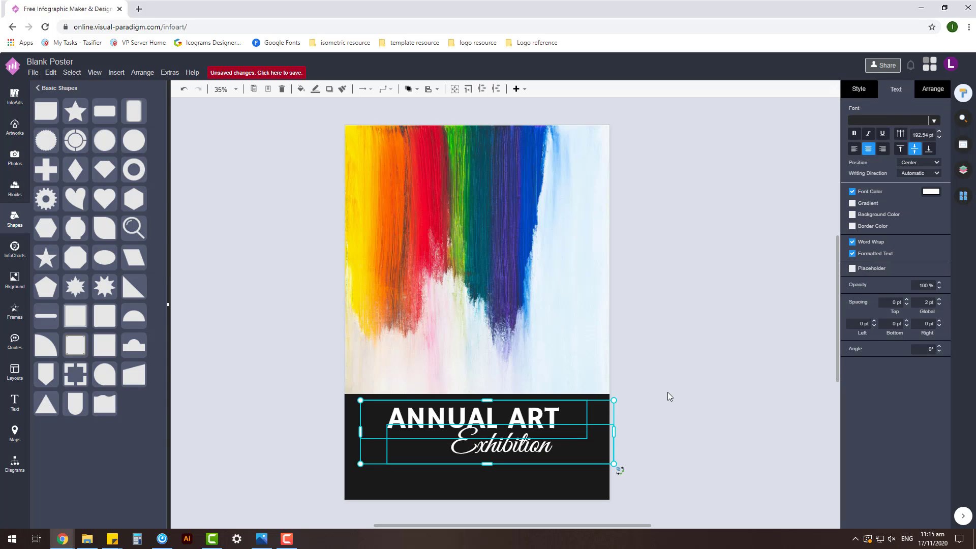
pyautogui.press('Left')
pyautogui.press('Left')
pyautogui.press('Left')
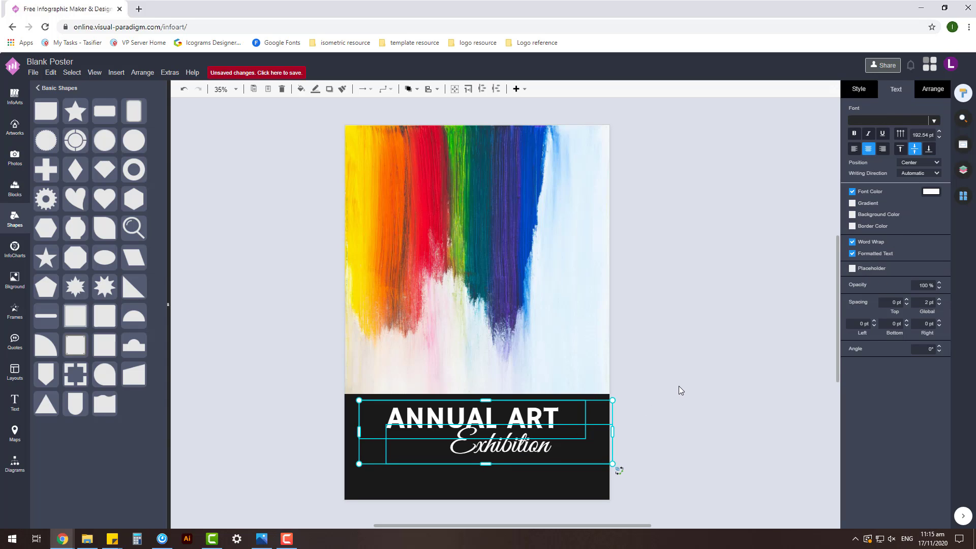
pyautogui.press('Left')
pyautogui.press('Left')
pyautogui.press('Left')
pyautogui.press('Left')
pyautogui.press('Left')
pyautogui.press('Right')
pyautogui.press('Right')
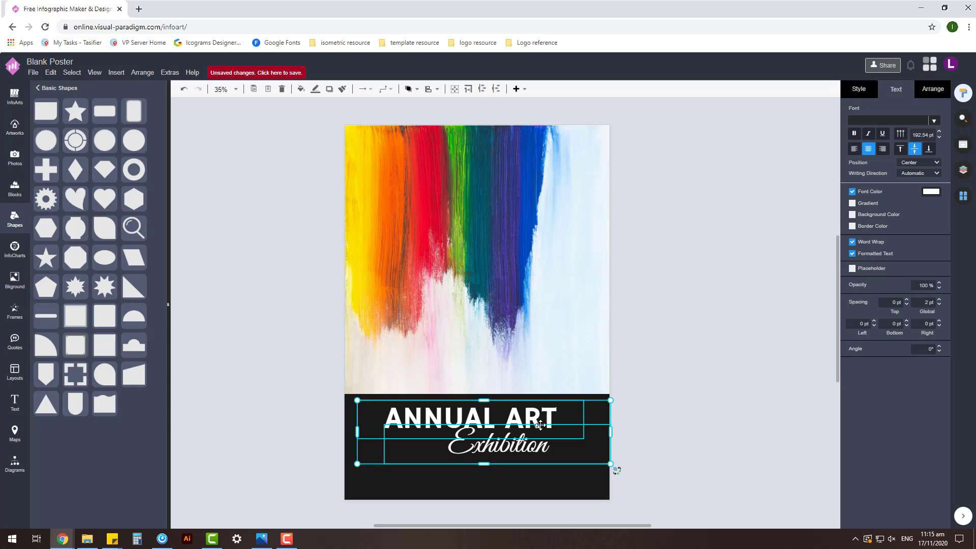
pyautogui.moveTo(538, 419); pyautogui.dragTo(538, 425)
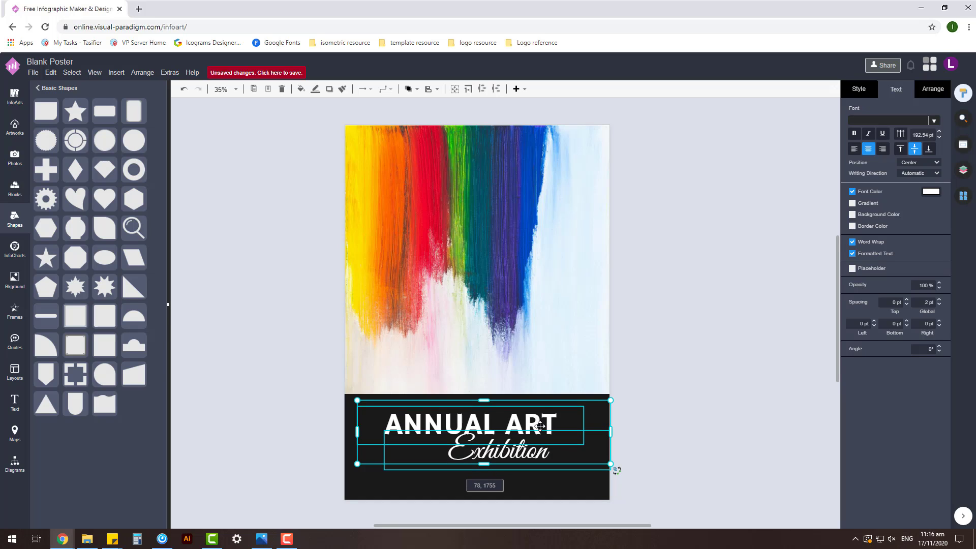
pyautogui.click(720, 392)
pyautogui.click(546, 416)
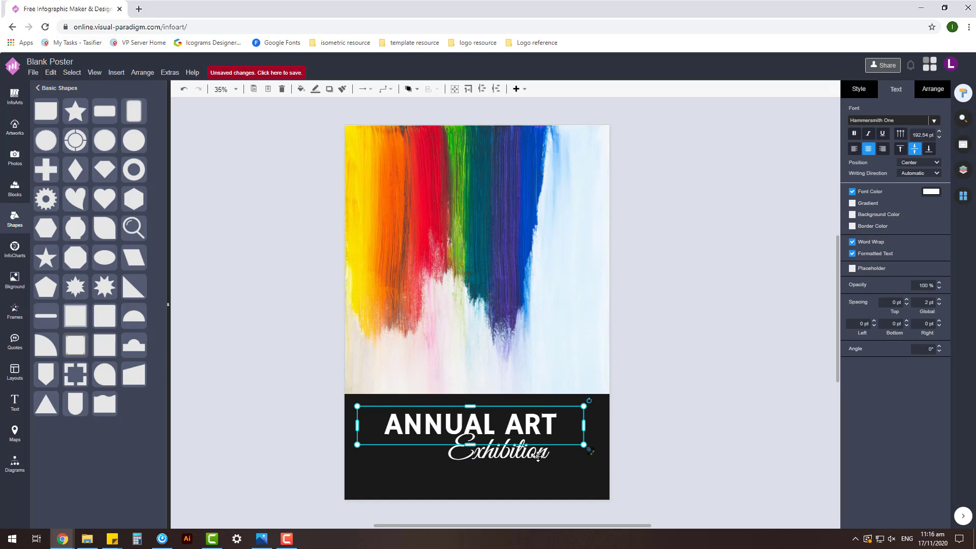
pyautogui.click(690, 383)
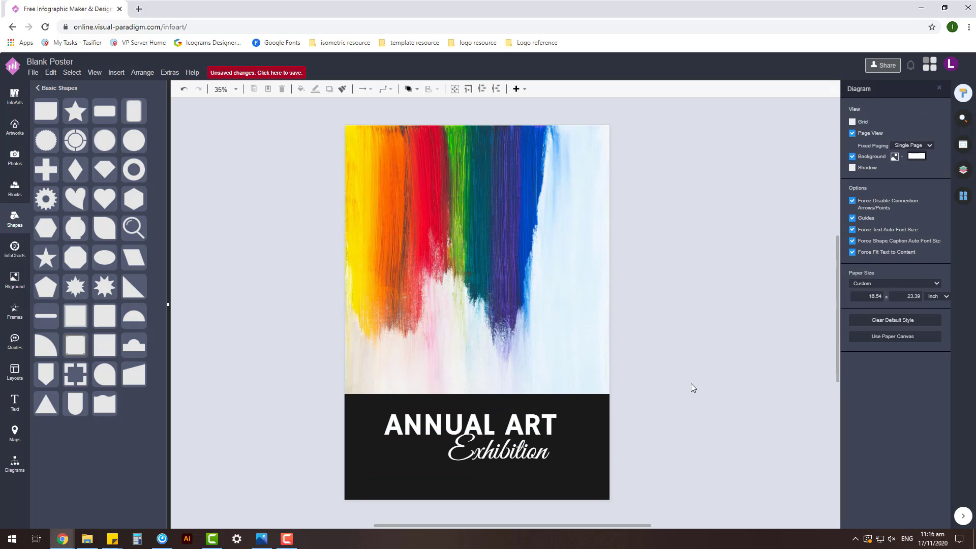
# Raise the dark band's upper edge slightly to leave more room above the title.
pyautogui.click(516, 396)
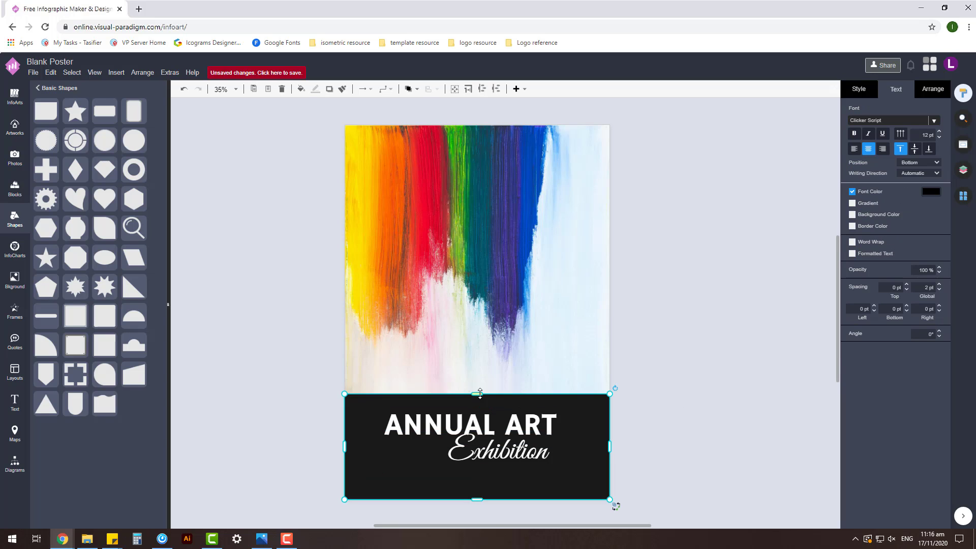
pyautogui.moveTo(480, 393); pyautogui.dragTo(478, 391)
pyautogui.click(757, 303)
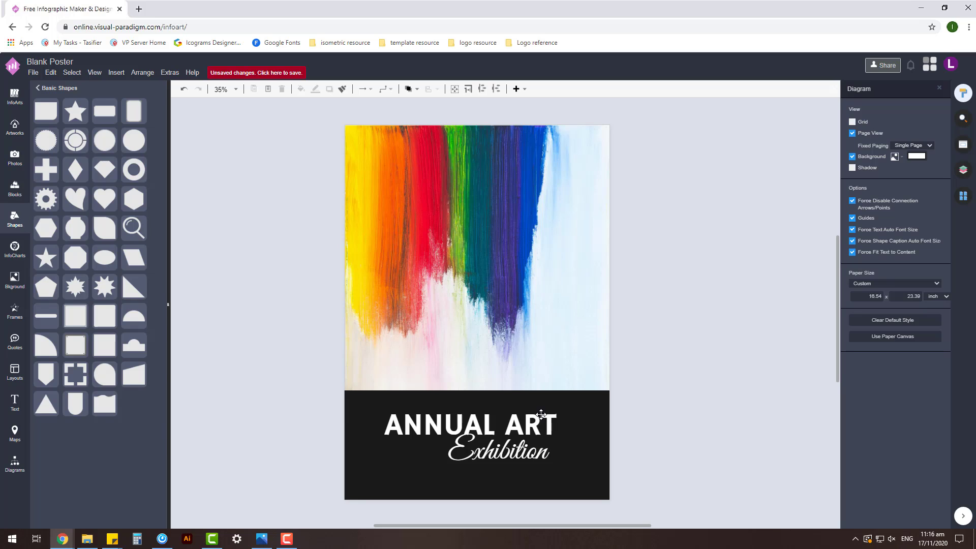
# Duplicate the ANNUAL ART line to the poster's left side and change the copy's text to 2020.
pyautogui.click(516, 460)
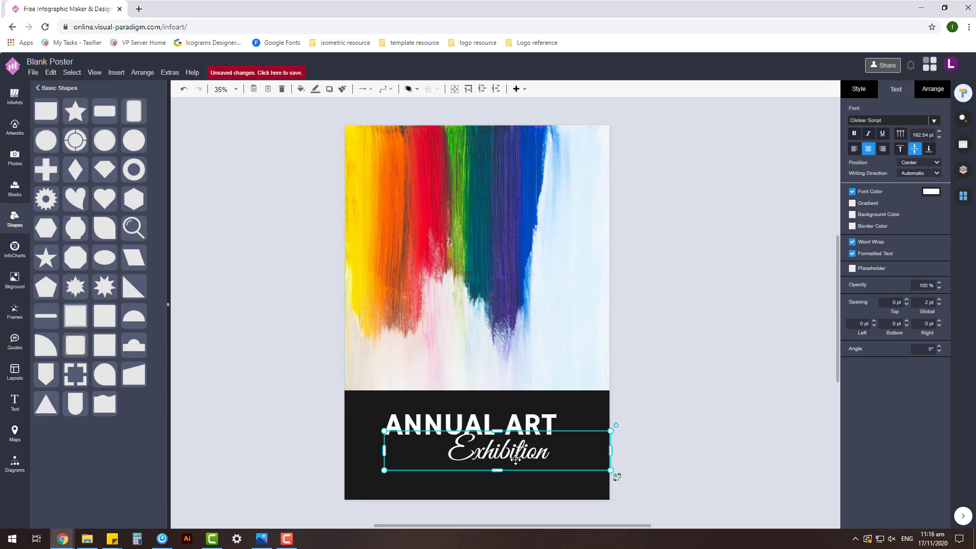
pyautogui.click(547, 420)
pyautogui.moveTo(551, 421); pyautogui.dragTo(204, 342)
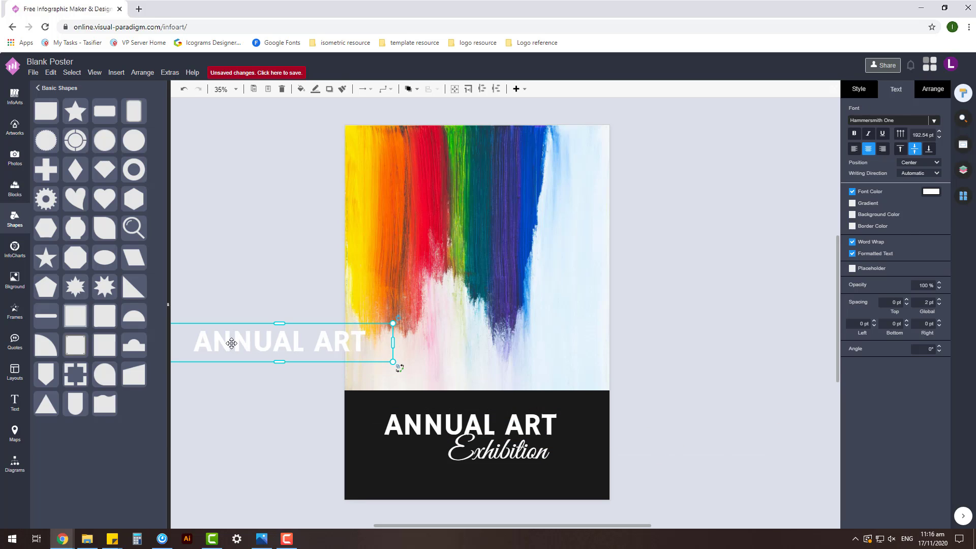
pyautogui.doubleClick(240, 343)
pyautogui.write('2020')
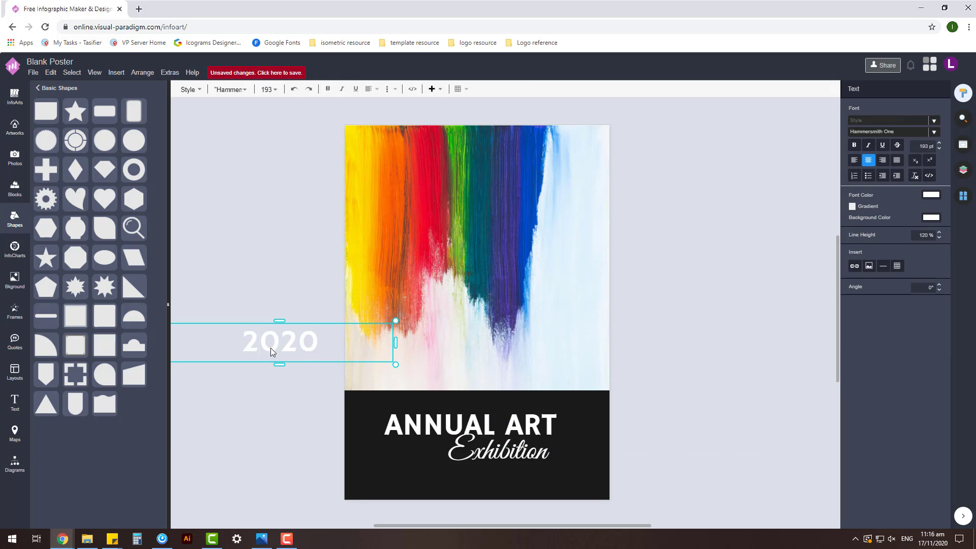
pyautogui.click(436, 340)
# Shrink the 2020 text to about 69 pt and place it above the left end of ANNUAL ART.
pyautogui.moveTo(277, 342); pyautogui.dragTo(360, 342)
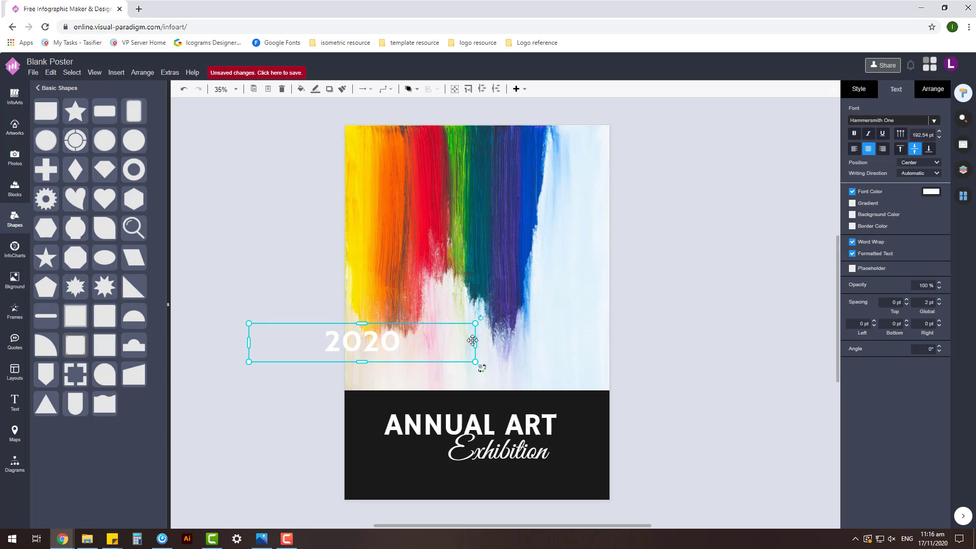
pyautogui.moveTo(477, 342); pyautogui.dragTo(409, 405)
pyautogui.click(675, 381)
pyautogui.click(675, 367)
pyautogui.click(405, 403)
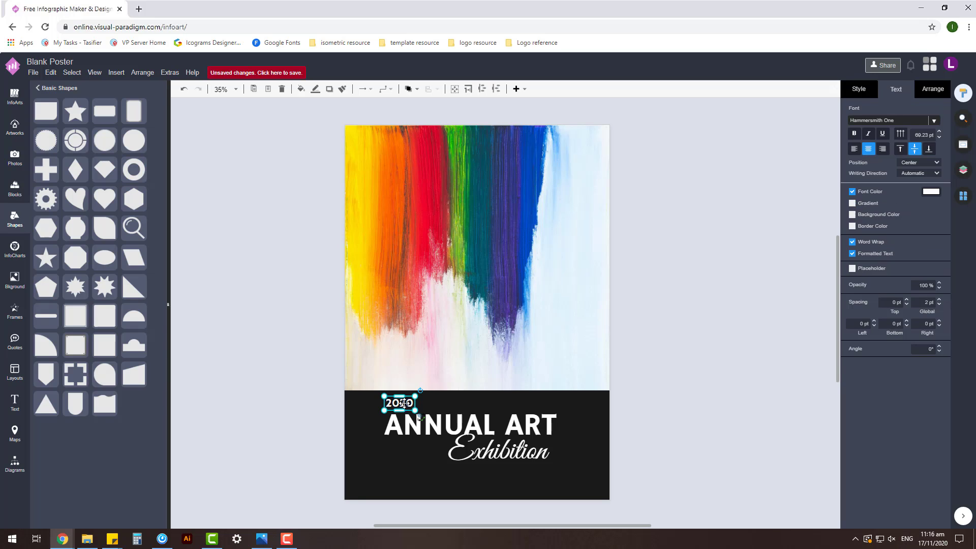
pyautogui.click(681, 344)
# Enlarge the 2020 text to about 77 pt and align its left edge with ANNUAL ART.
pyautogui.scroll(-1, 400, 389)
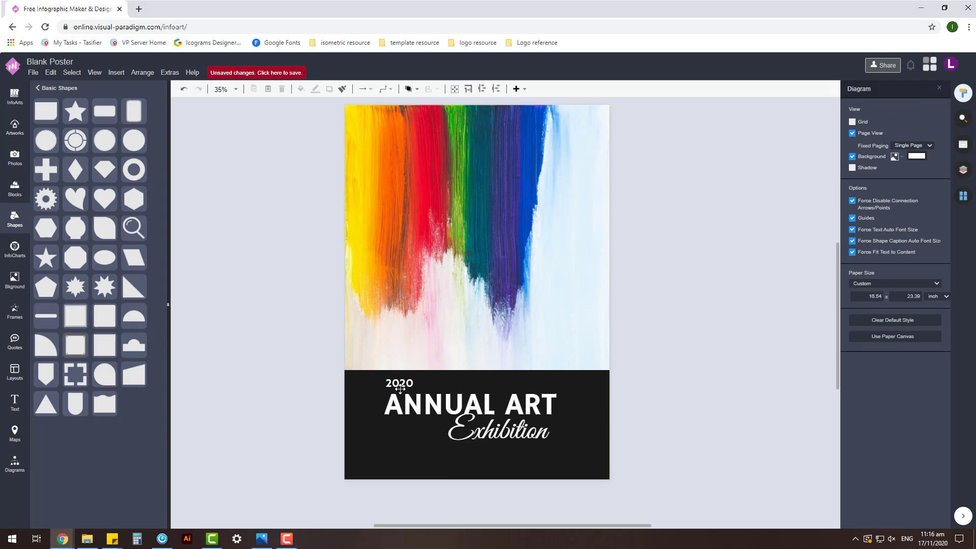
pyautogui.scroll(3, 400, 383)
pyautogui.click(413, 380)
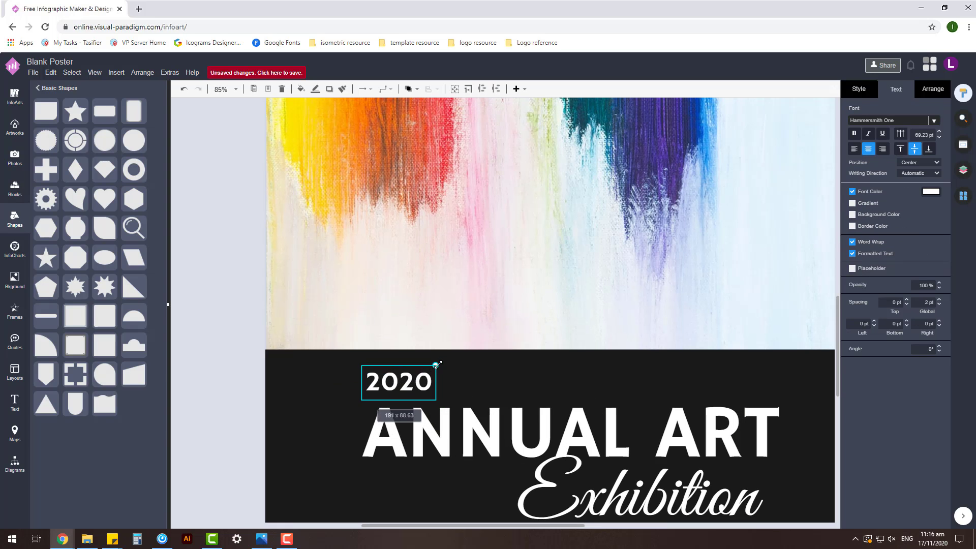
pyautogui.click(283, 399)
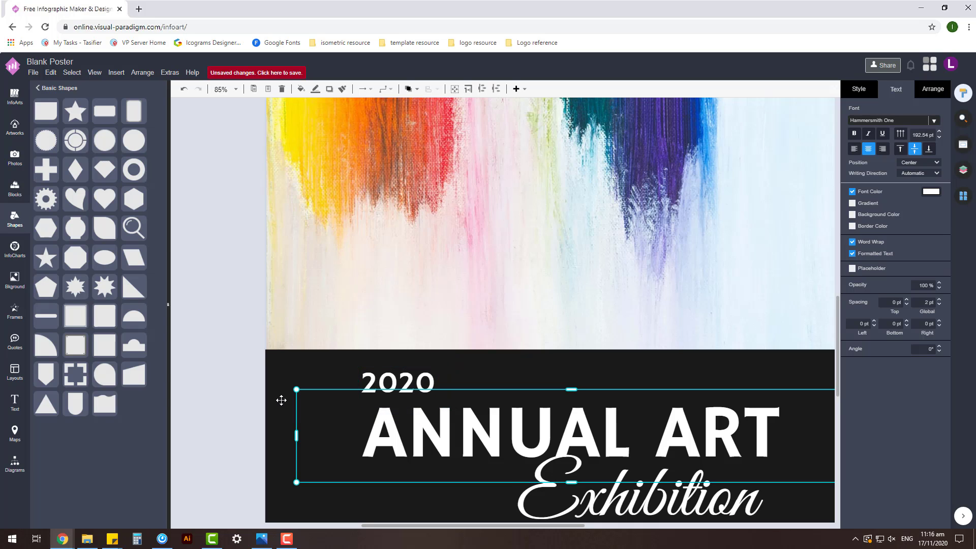
pyautogui.scroll(-2, 283, 401)
pyautogui.click(353, 390)
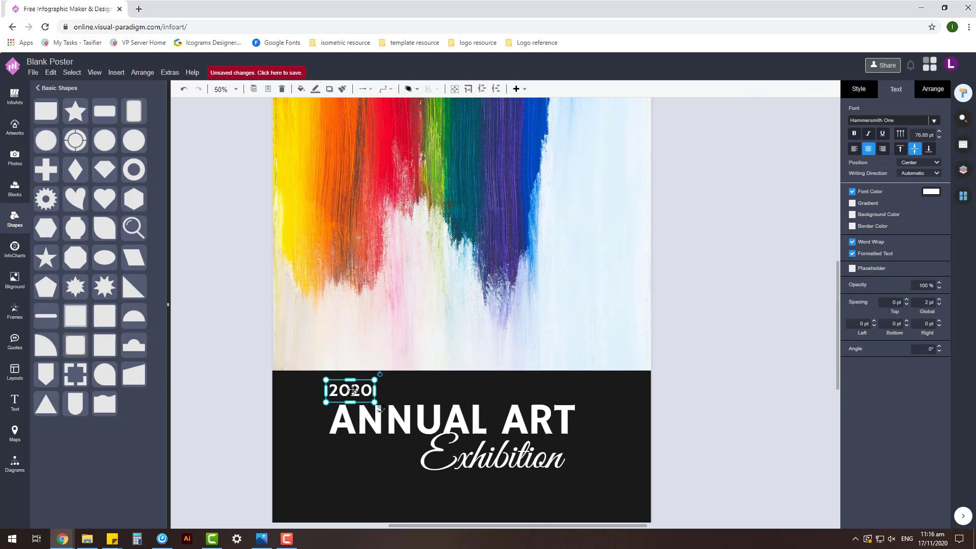
pyautogui.click(706, 362)
pyautogui.scroll(-1, 704, 356)
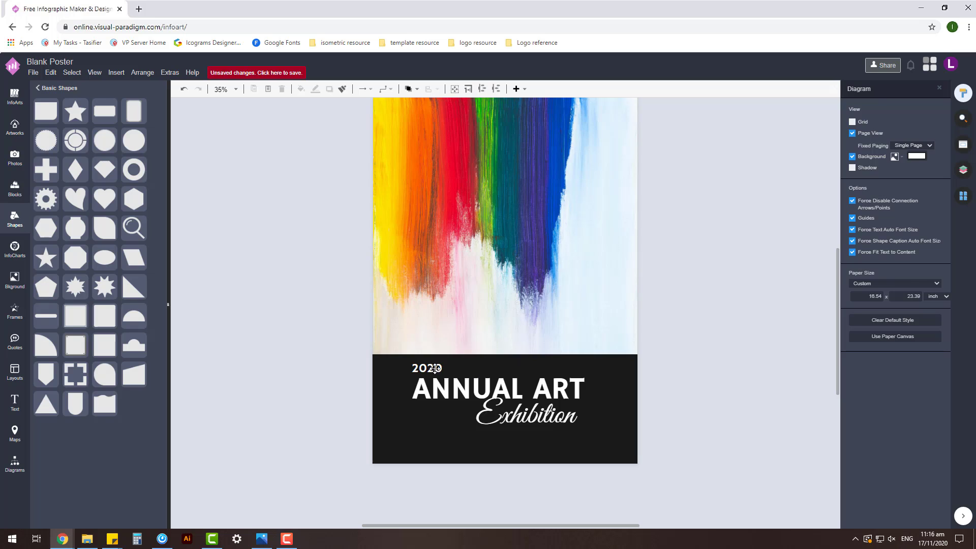
# Try the 2020 text above the right end of ANNUAL ART and undo the move.
pyautogui.moveTo(434, 368); pyautogui.dragTo(576, 368)
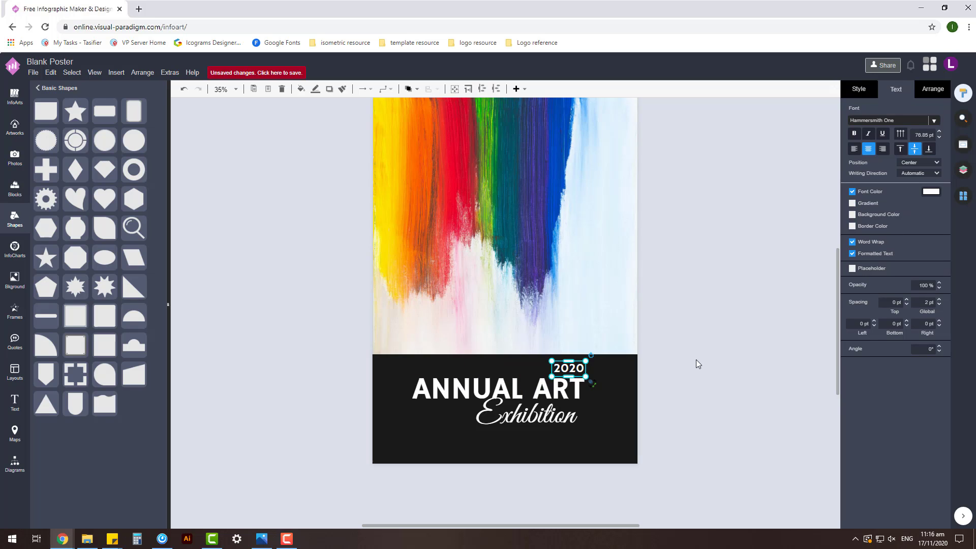
pyautogui.click(697, 359)
pyautogui.hotkey('ctrl', 'z')
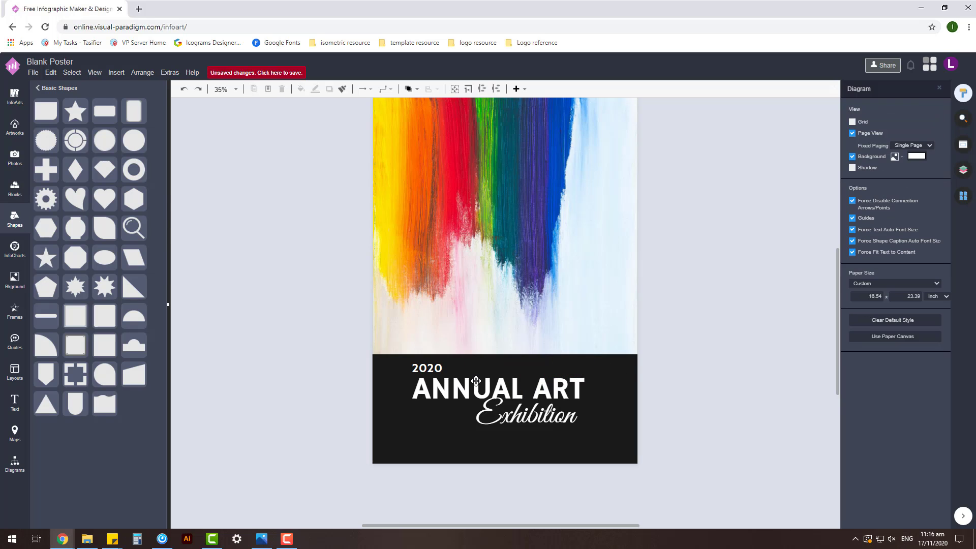
# Fine-tune the position of the 2020 text above the left end of ANNUAL ART.
pyautogui.moveTo(431, 369); pyautogui.dragTo(432, 369)
pyautogui.click(758, 337)
pyautogui.click(425, 369)
pyautogui.click(654, 350)
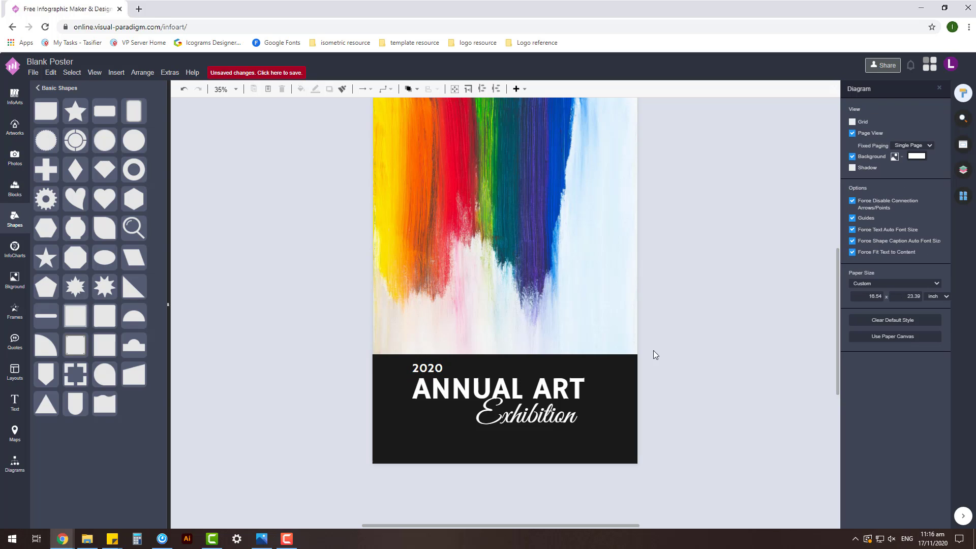
pyautogui.click(427, 370)
pyautogui.click(731, 346)
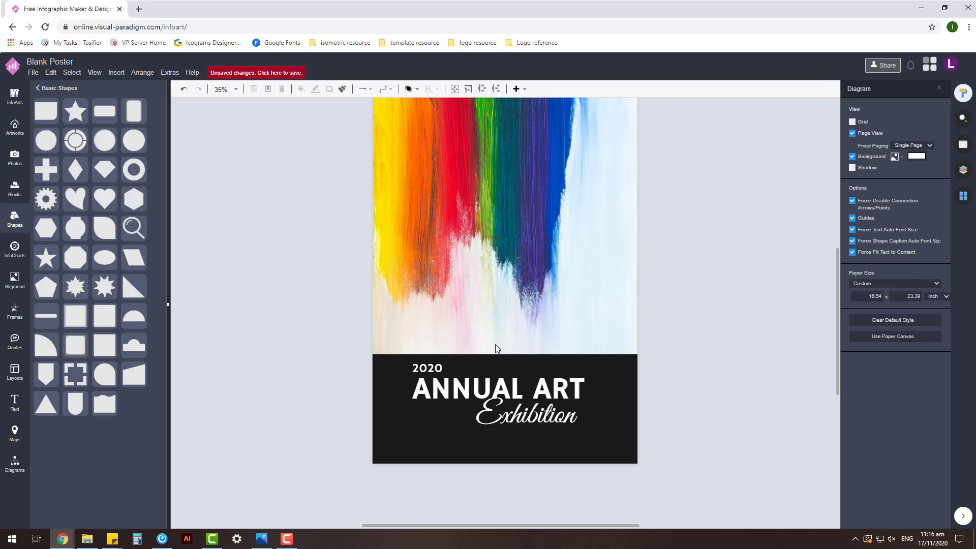
pyautogui.click(427, 366)
pyautogui.click(697, 357)
pyautogui.click(432, 370)
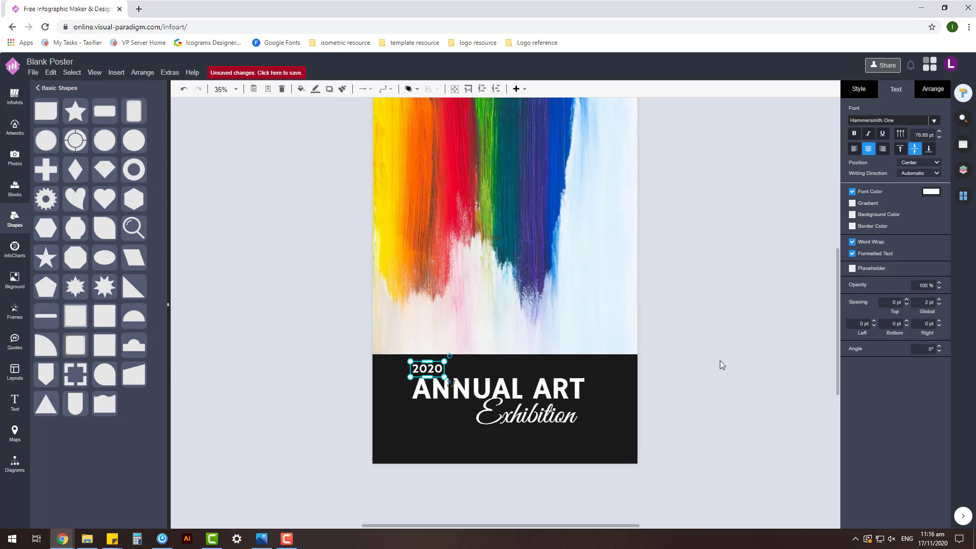
pyautogui.click(719, 361)
pyautogui.click(442, 378)
pyautogui.click(730, 435)
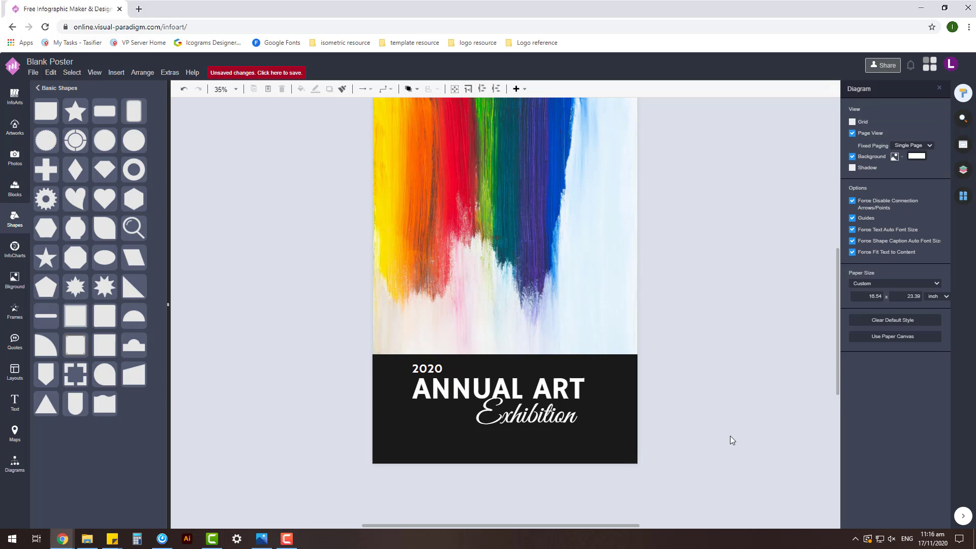
# Select the 2020 text and both title lines together and nudge them slightly right.
pyautogui.moveTo(717, 441); pyautogui.dragTo(344, 355)
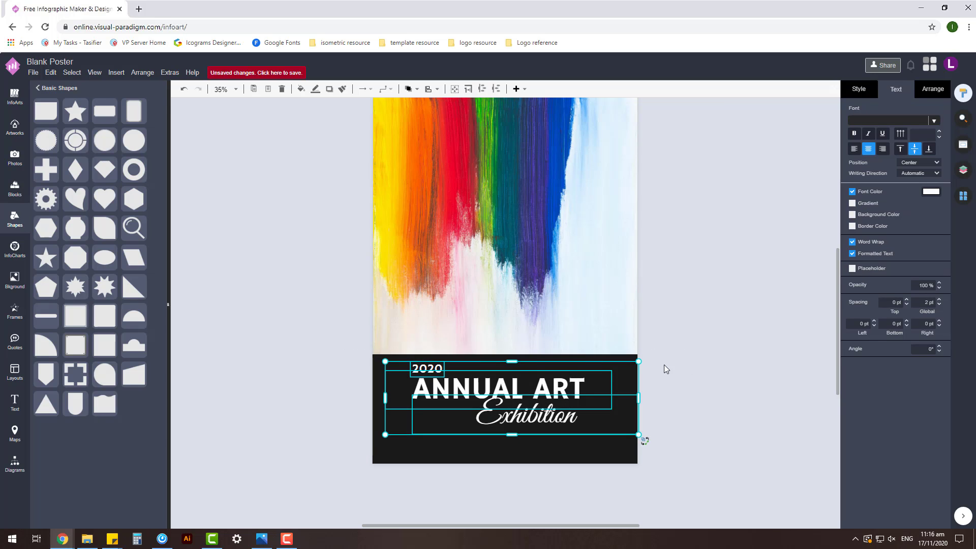
pyautogui.click(742, 363)
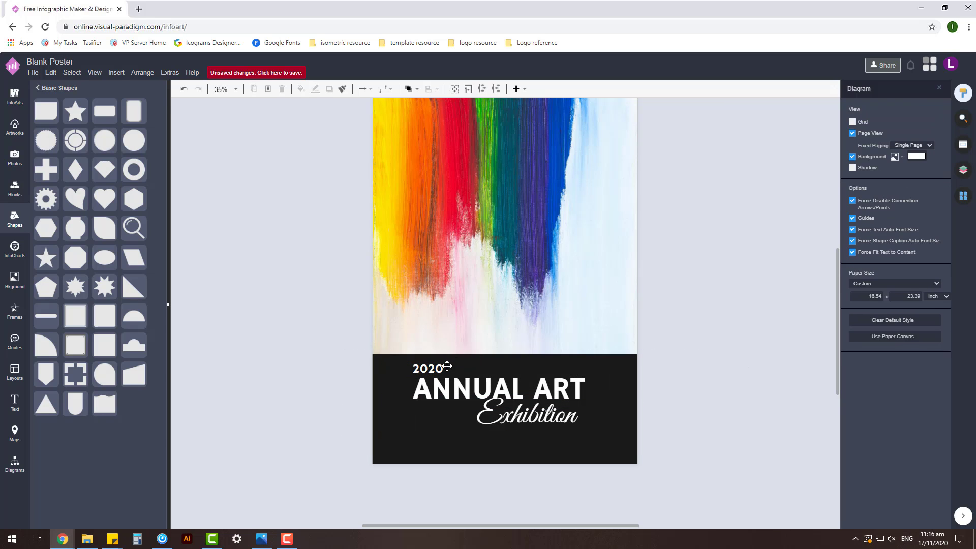
pyautogui.click(447, 365)
pyautogui.click(713, 410)
pyautogui.scroll(-1, 717, 405)
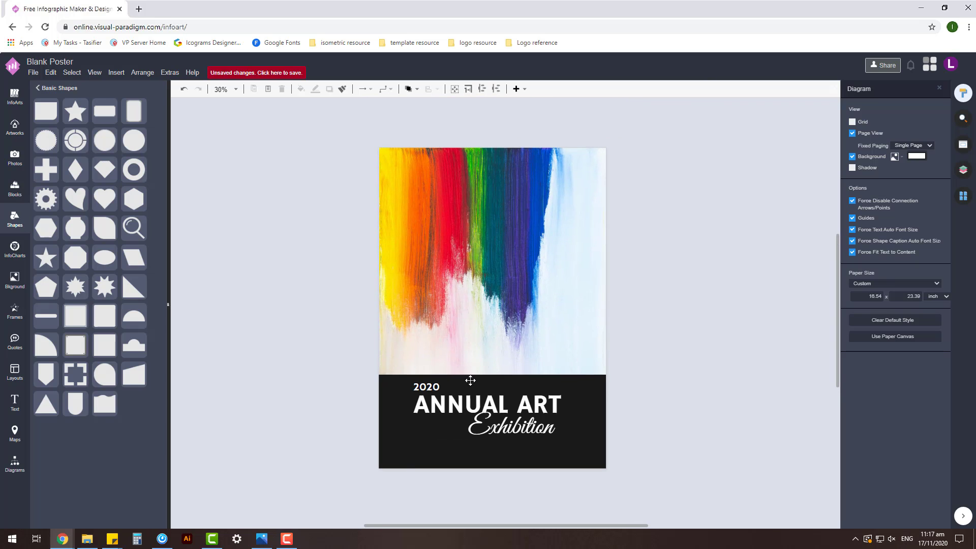
pyautogui.click(432, 386)
pyautogui.click(658, 372)
pyautogui.click(431, 388)
pyautogui.click(657, 356)
pyautogui.moveTo(678, 458); pyautogui.dragTo(319, 372)
pyautogui.click(661, 335)
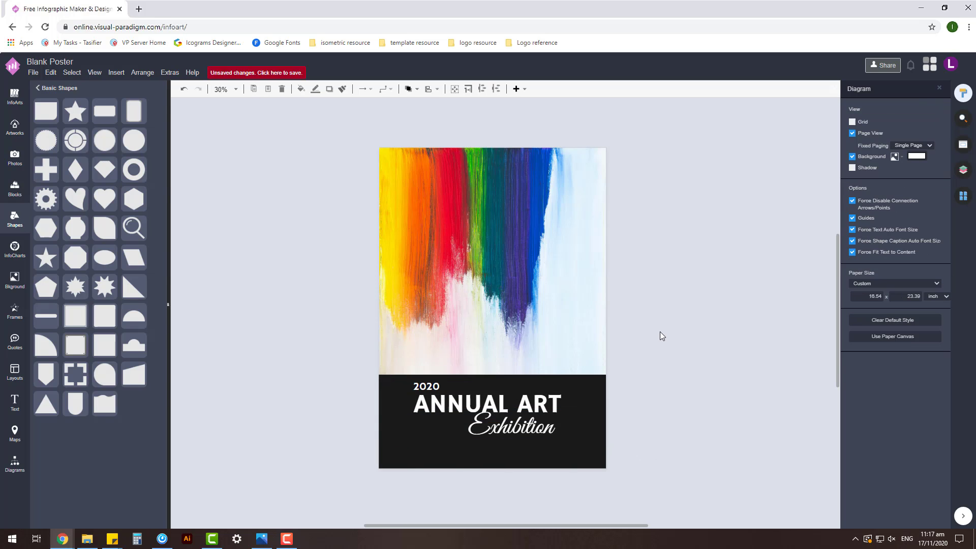
pyautogui.hscroll(1, 636, 397)
pyautogui.click(421, 387)
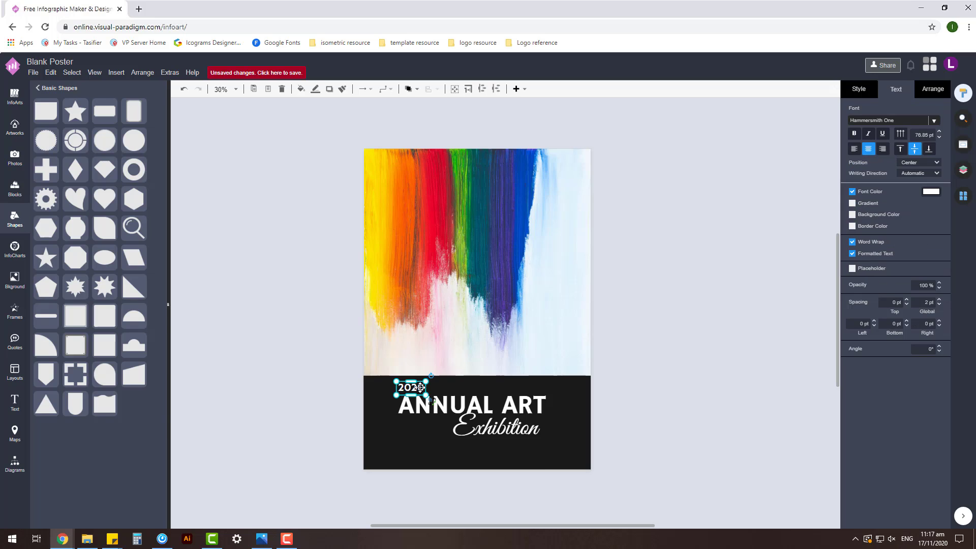
pyautogui.click(661, 386)
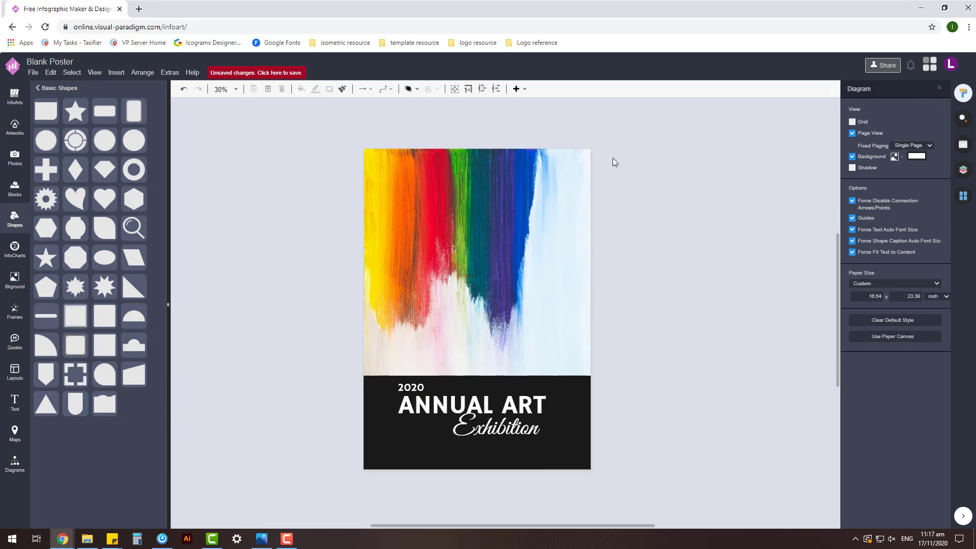
# Duplicate the 2020 text into the lower left of the dark band and widen the copy's text box.
pyautogui.scroll(-1, 645, 386)
pyautogui.click(421, 364)
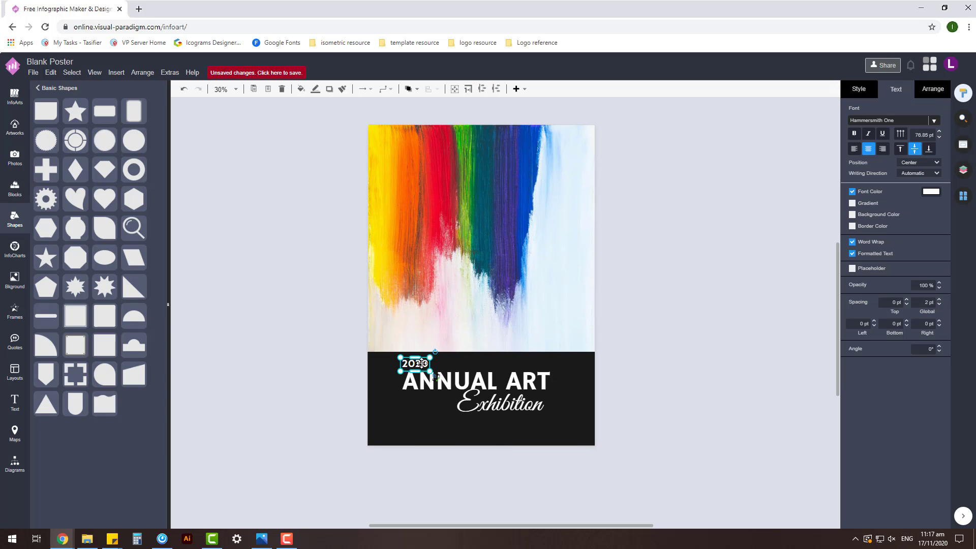
pyautogui.moveTo(421, 363); pyautogui.dragTo(582, 417)
pyautogui.scroll(2, 389, 462)
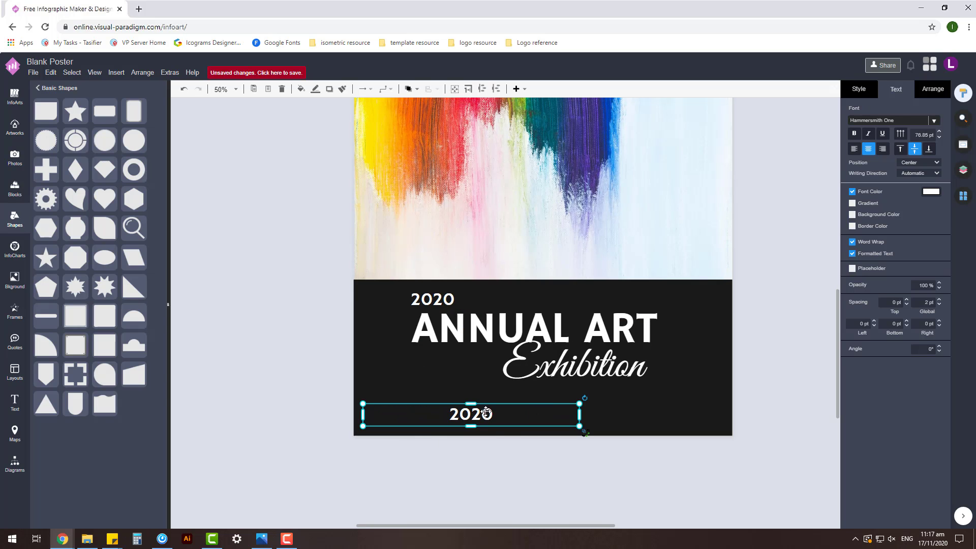
# Replace the copied text with DEC 28 2020 and align it left within its box.
pyautogui.doubleClick(485, 413)
pyautogui.write('E')
pyautogui.press('BackSpace')
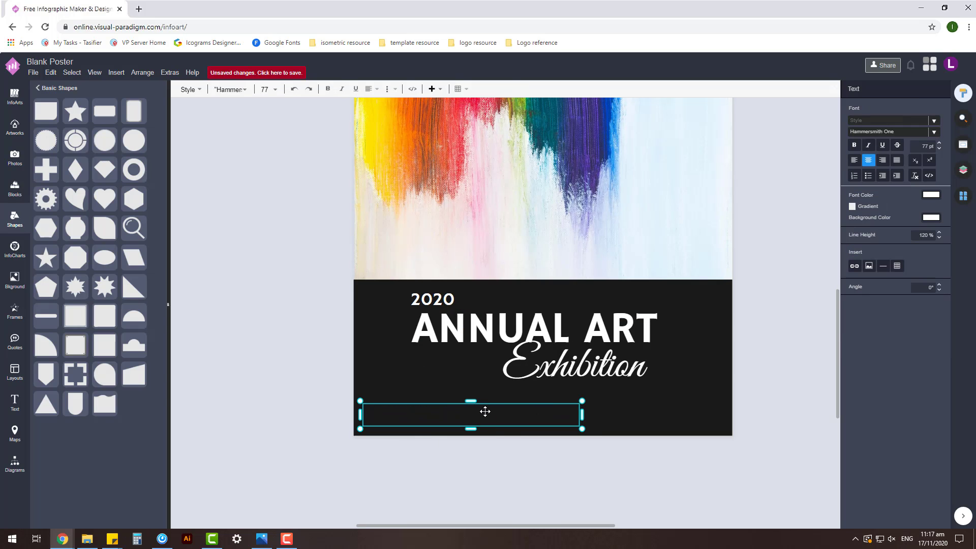
pyautogui.write('DEC 28 2020')
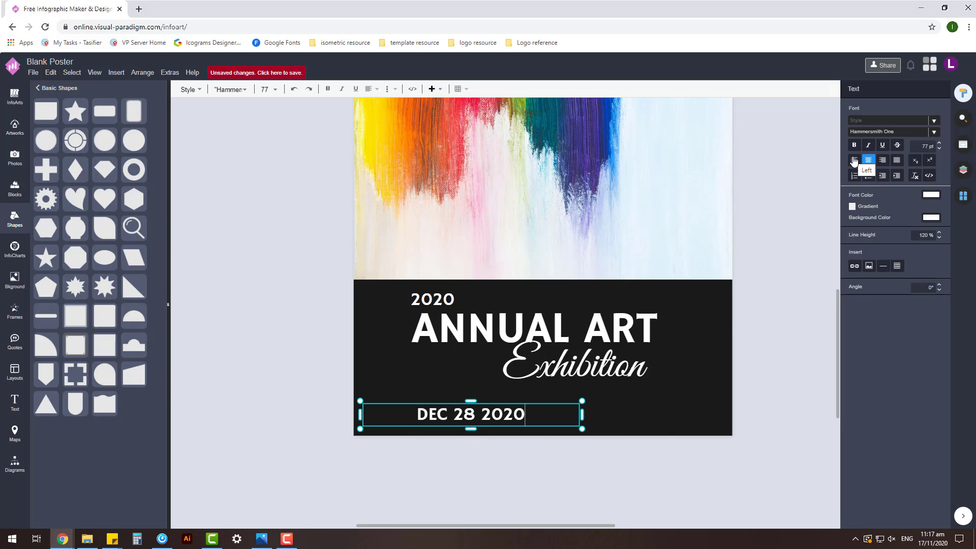
pyautogui.click(854, 162)
pyautogui.click(480, 448)
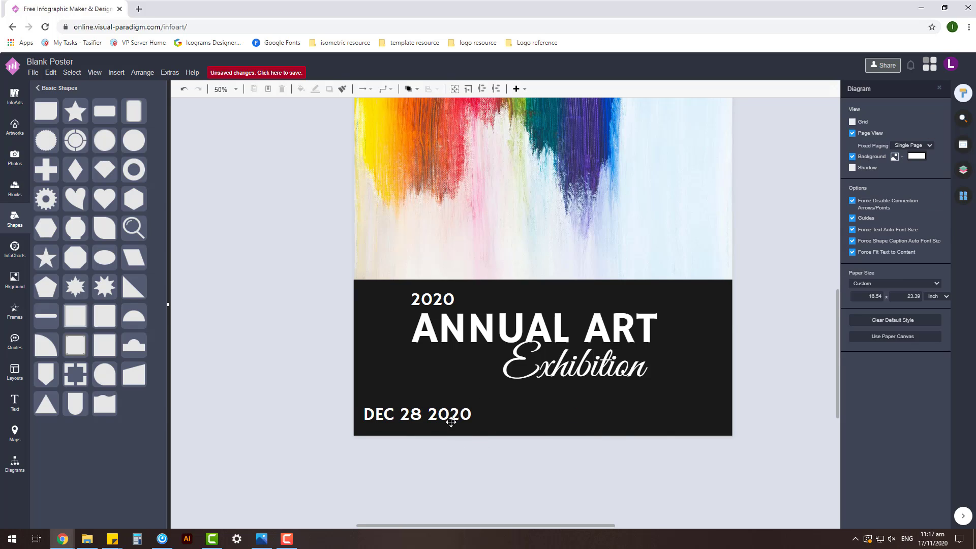
# Nudge the DEC 28 2020 text slightly down toward the lower edge of the dark band.
pyautogui.click(446, 414)
pyautogui.press('Down')
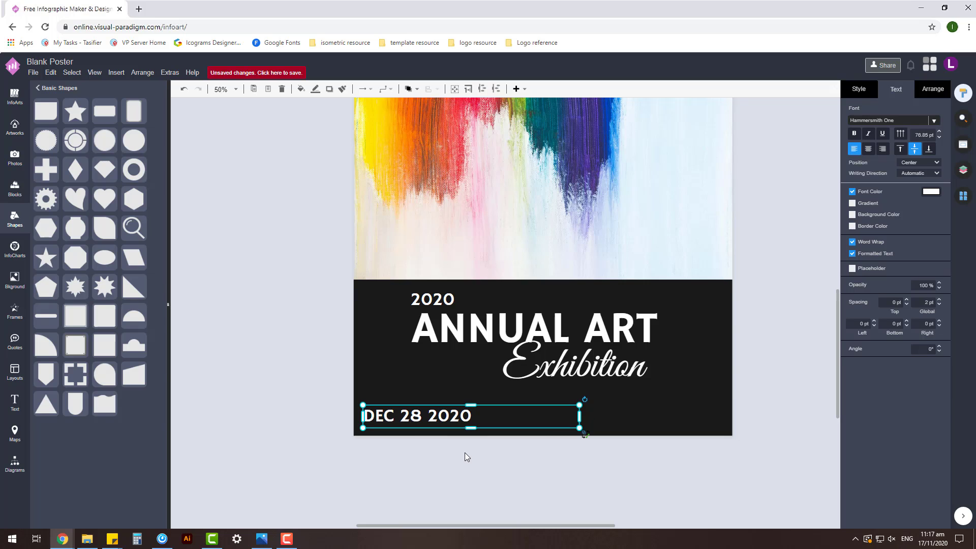
pyautogui.press('Down')
pyautogui.click(464, 456)
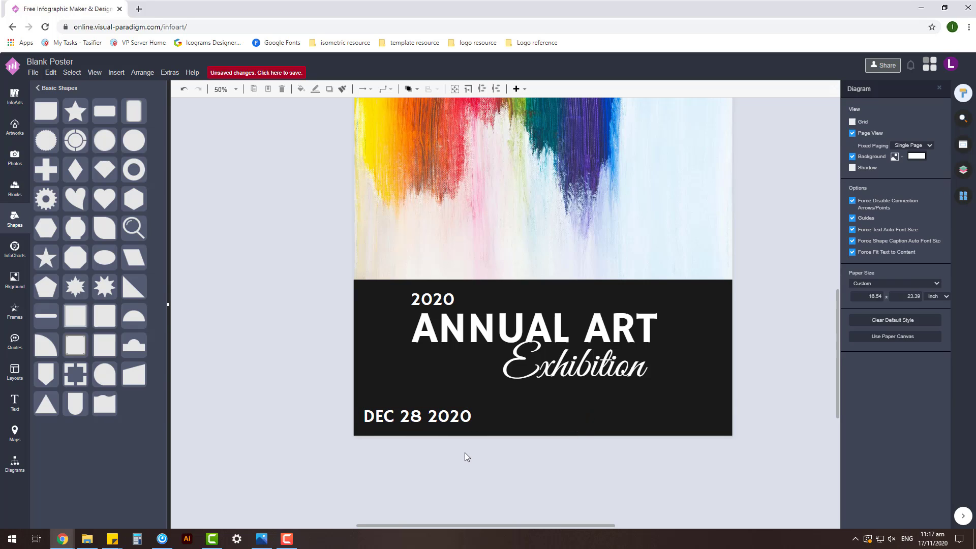
# Try narrowing the date's text box to fit DEC 28 2020 and undo the resize.
pyautogui.click(500, 414)
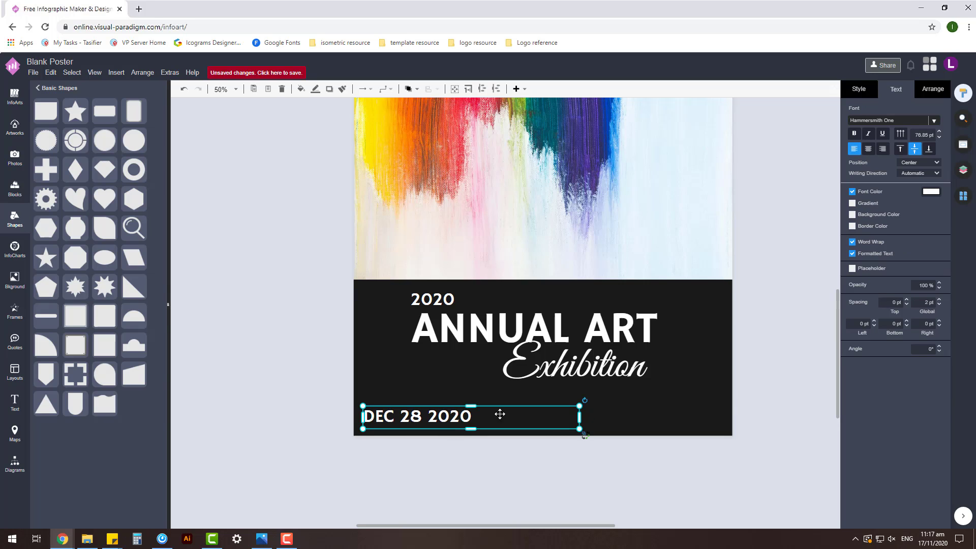
pyautogui.doubleClick(467, 417)
pyautogui.click(471, 418)
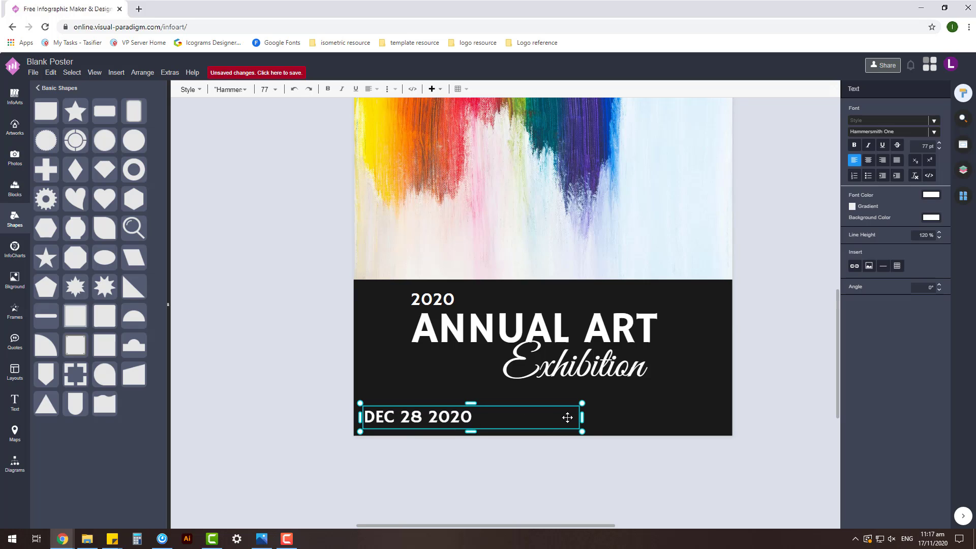
pyautogui.moveTo(582, 417); pyautogui.dragTo(477, 416)
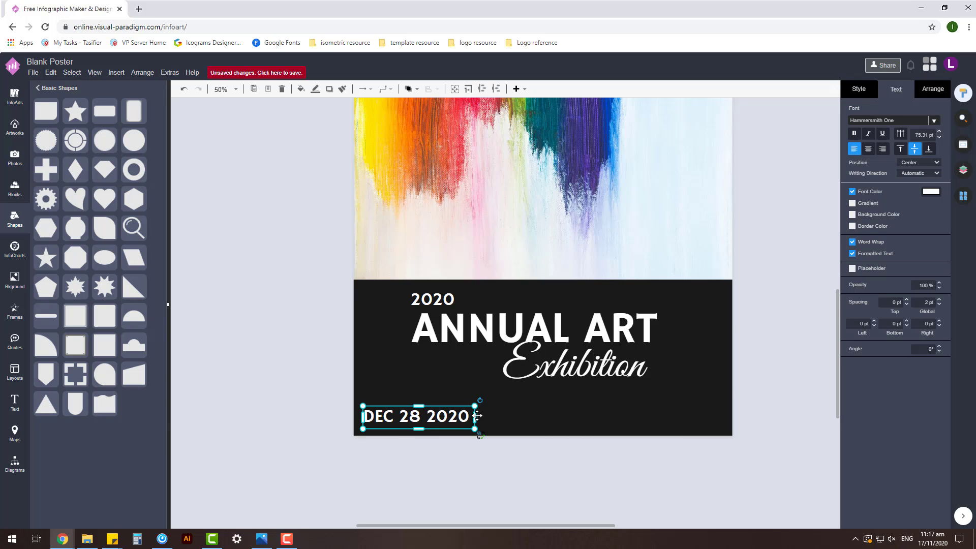
pyautogui.hotkey('ctrl', 'z')
# Change the date text to the range DEC 28-31 2020.
pyautogui.doubleClick(426, 419)
pyautogui.click(426, 419)
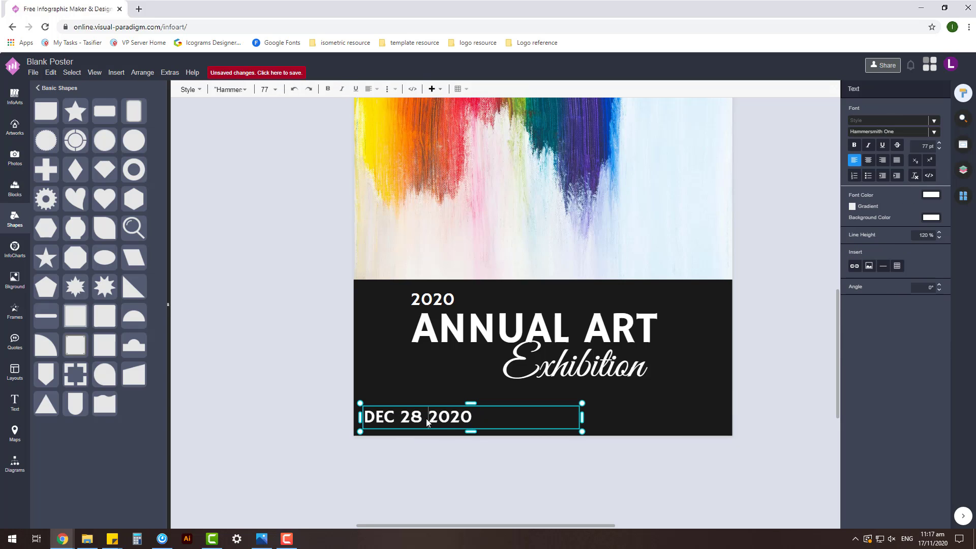
pyautogui.press('BackSpace')
pyautogui.write('-31')
pyautogui.click(440, 481)
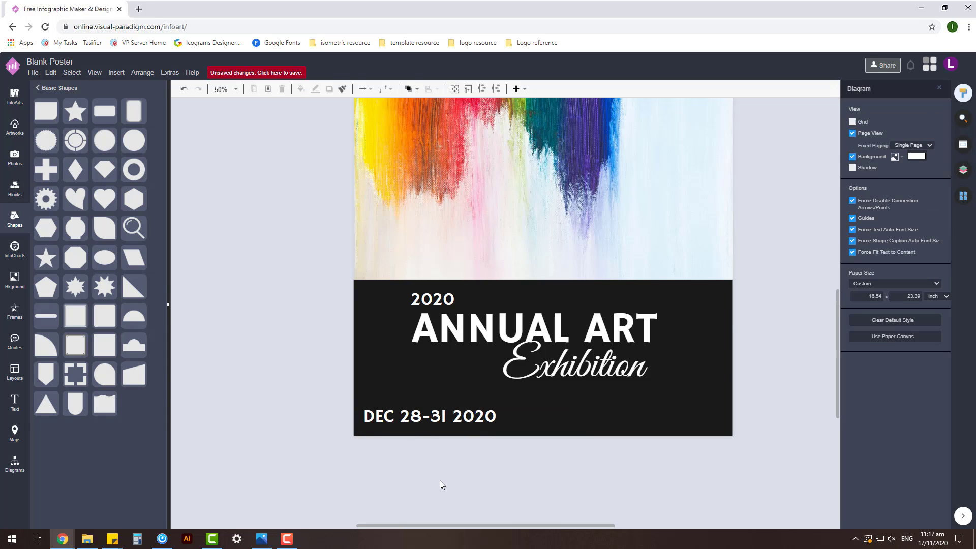
# Narrow the date's text box so that it closely fits DEC 28-31 2020 on one line.
pyautogui.click(459, 415)
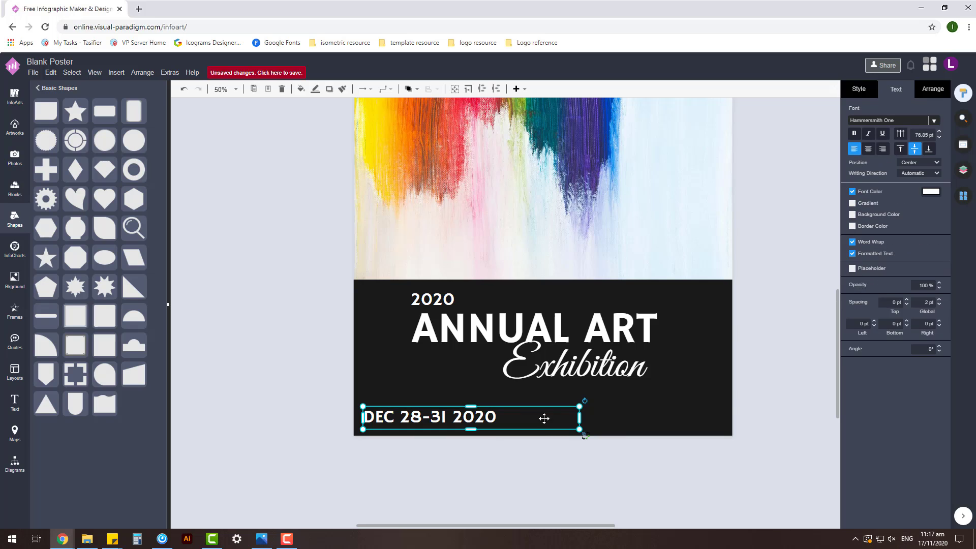
pyautogui.moveTo(580, 418); pyautogui.dragTo(502, 419)
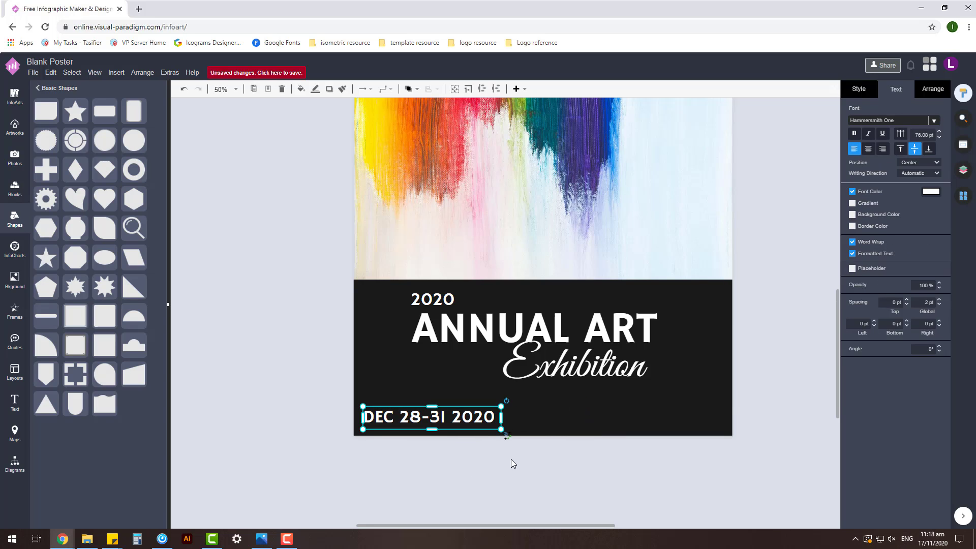
pyautogui.scroll(-2, 511, 459)
pyautogui.click(498, 476)
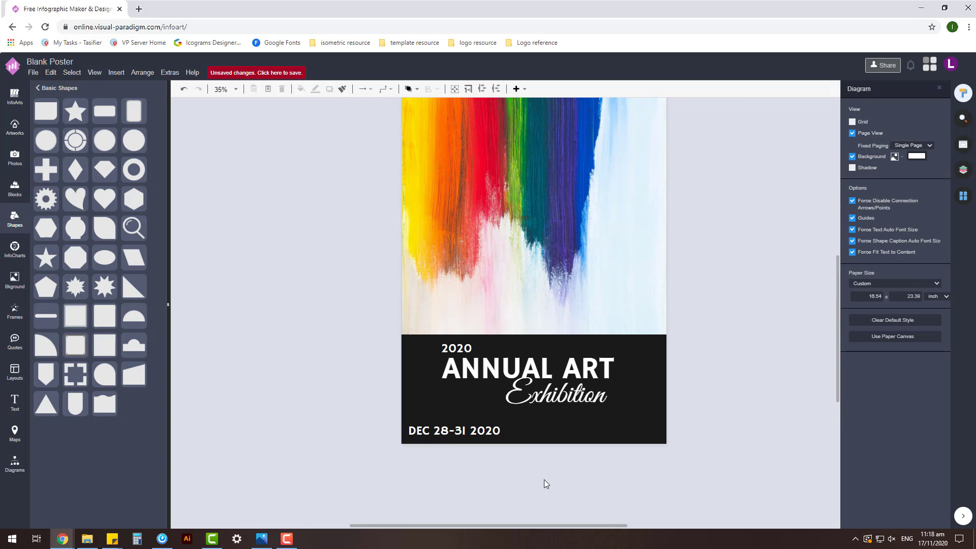
# Duplicate the DEC 28-31 2020 text into the lower right of the dark band.
pyautogui.hscroll(3, 544, 484)
pyautogui.click(363, 445)
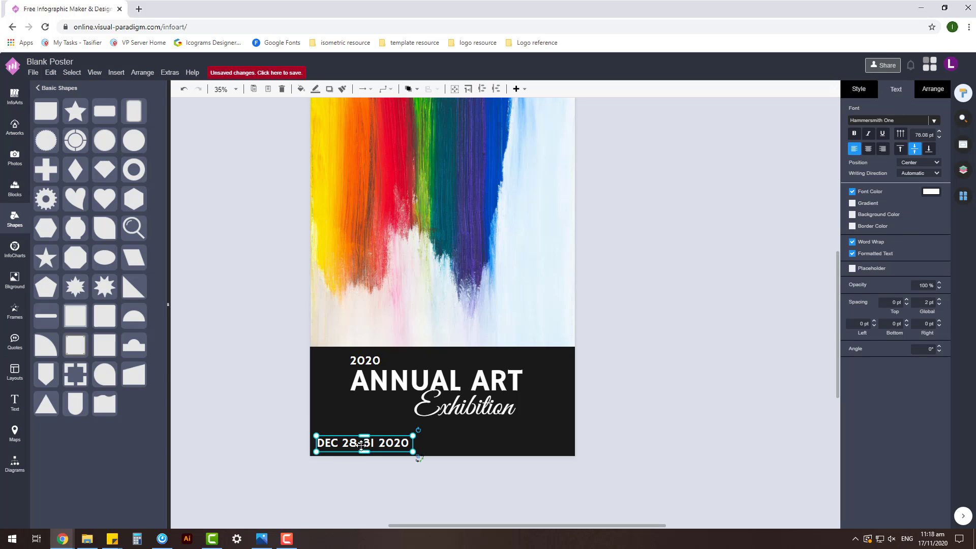
pyautogui.moveTo(362, 445); pyautogui.dragTo(509, 441)
# Replace the copied text with NEW YORK ART CENTRE and widen its box so it fits on one line.
pyautogui.doubleClick(510, 441)
pyautogui.write('NEW')
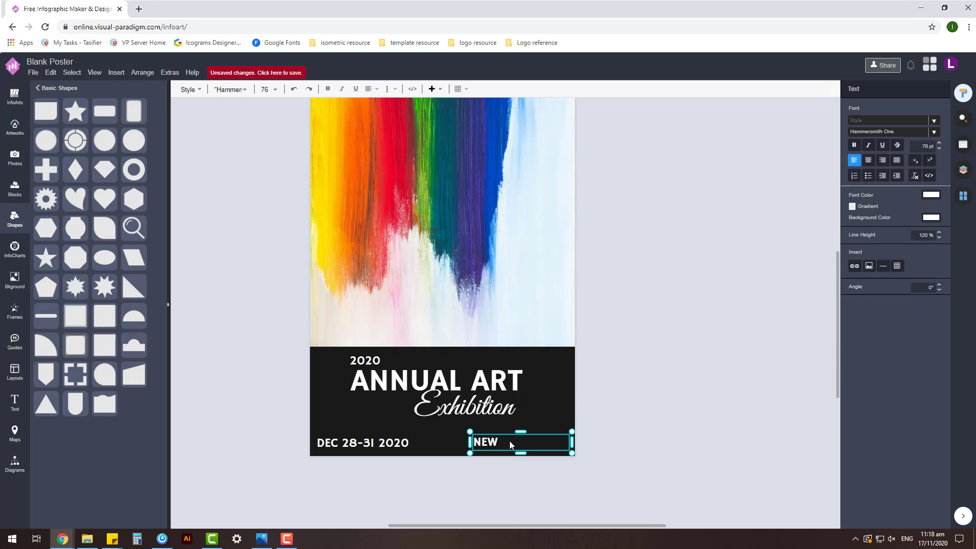
pyautogui.write(' YORK ART CENT')
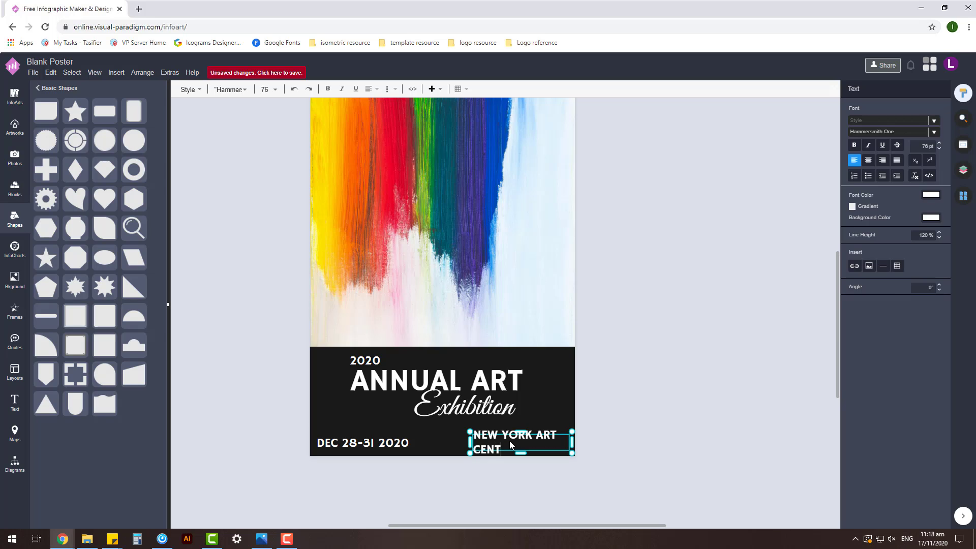
pyautogui.write('RE')
pyautogui.moveTo(470, 442); pyautogui.dragTo(434, 443)
pyautogui.moveTo(501, 458); pyautogui.dragTo(514, 440)
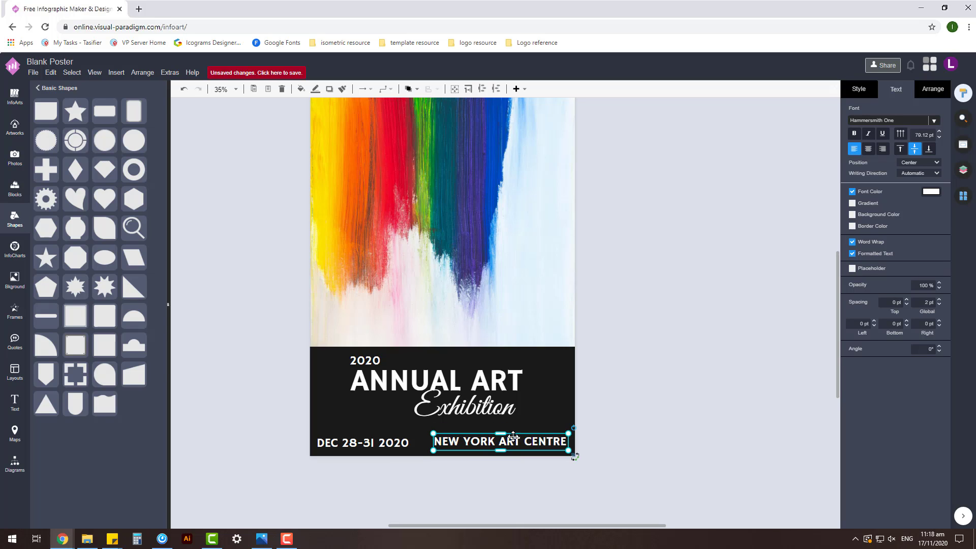
# Set the NEW YORK ART CENTRE text to 76 pt to match the date text.
pyautogui.doubleClick(402, 444)
pyautogui.click(611, 389)
pyautogui.doubleClick(547, 433)
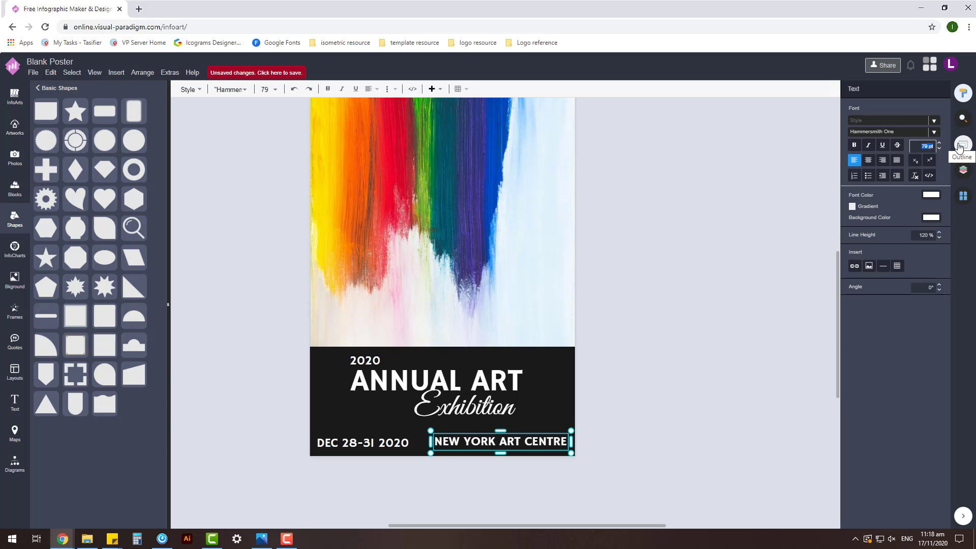
pyautogui.click(661, 365)
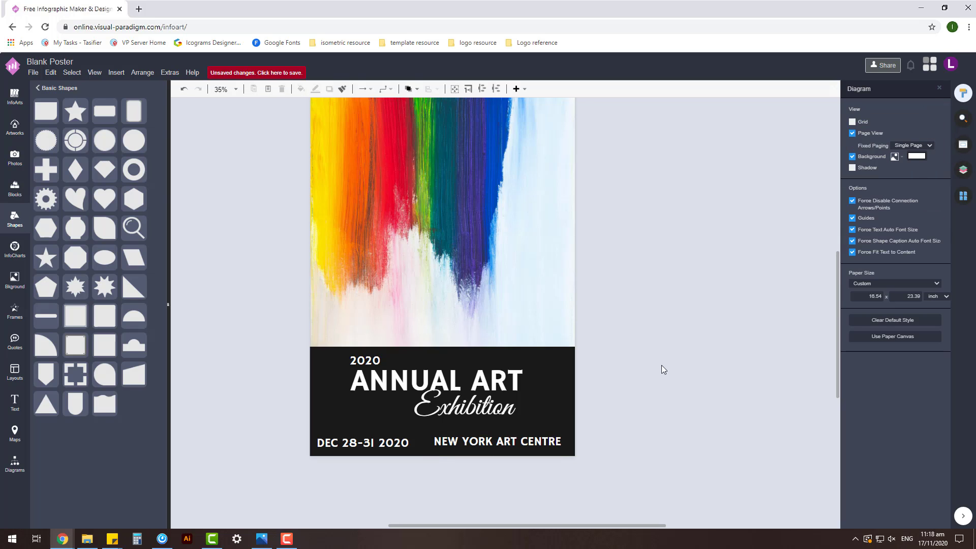
# Reduce the DEC 28-31 2020 text to 73 pt.
pyautogui.doubleClick(529, 443)
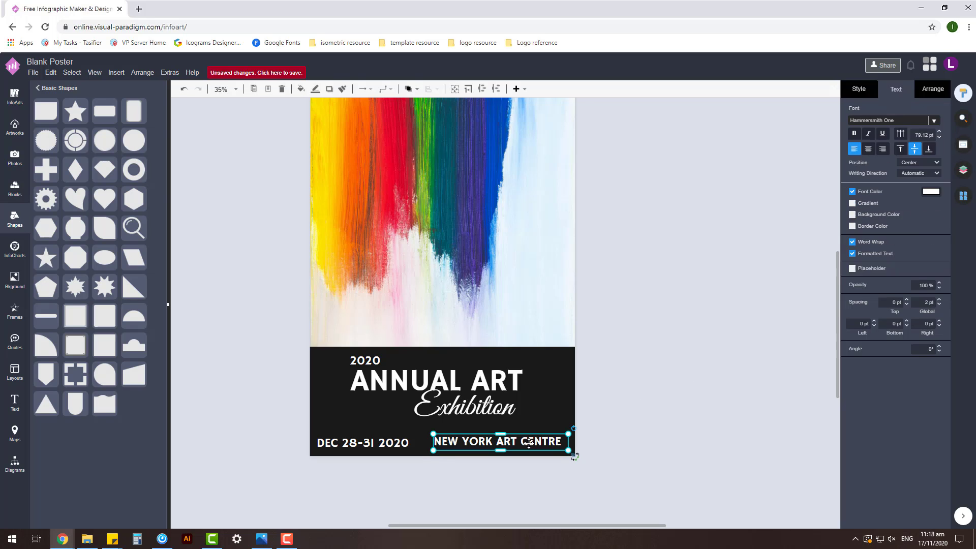
pyautogui.doubleClick(397, 443)
pyautogui.click(922, 146)
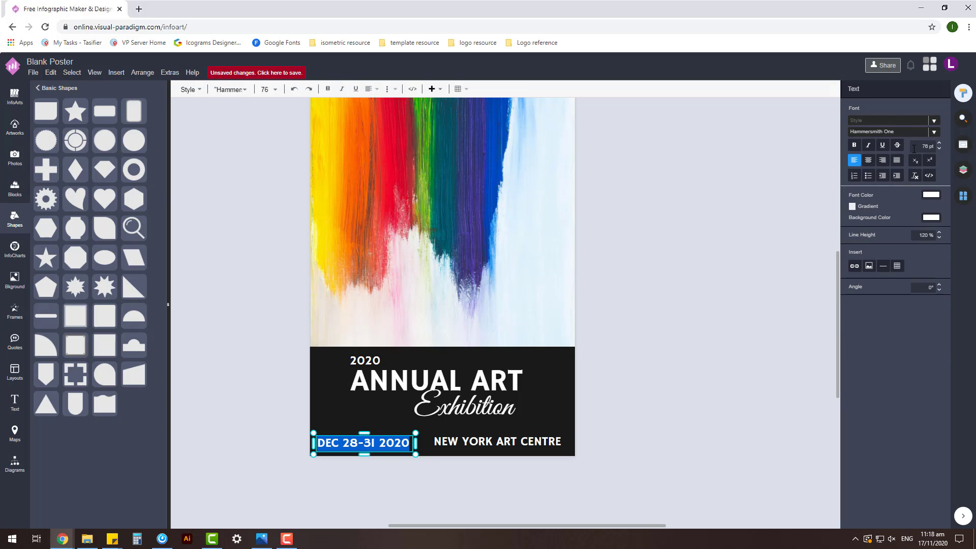
pyautogui.click(712, 389)
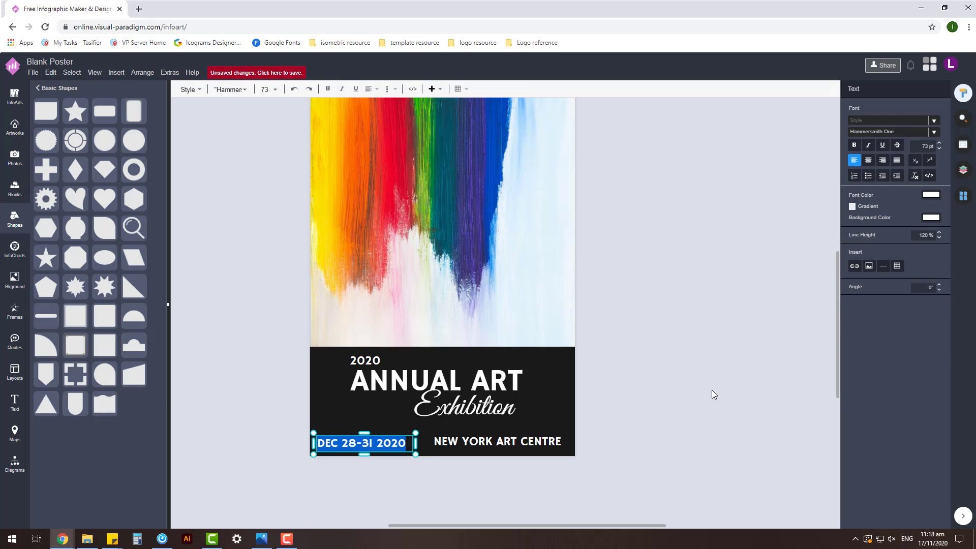
# Try a font size of 700 pt on the NEW YORK ART CENTRE text and undo it.
pyautogui.doubleClick(523, 440)
pyautogui.click(922, 146)
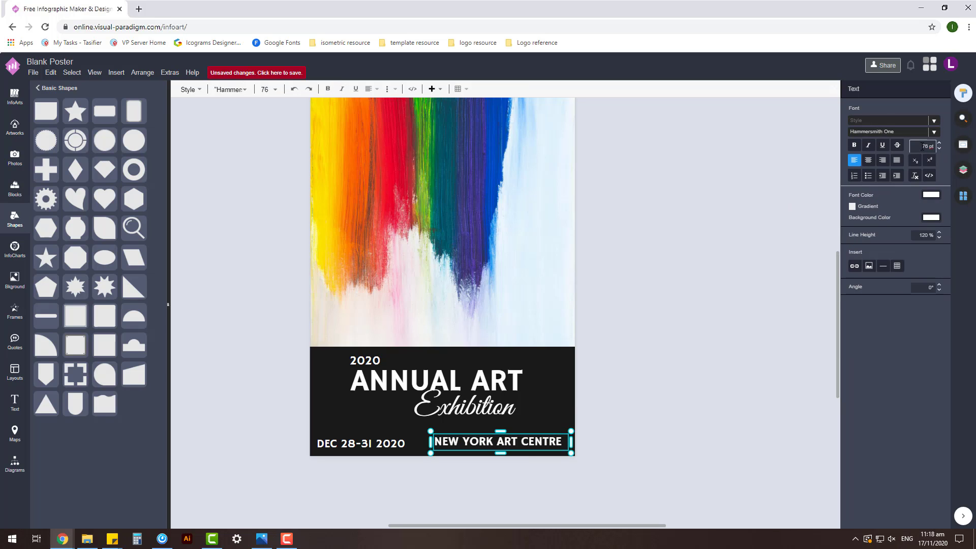
pyautogui.write('700')
pyautogui.press('Return')
pyautogui.click(700, 362)
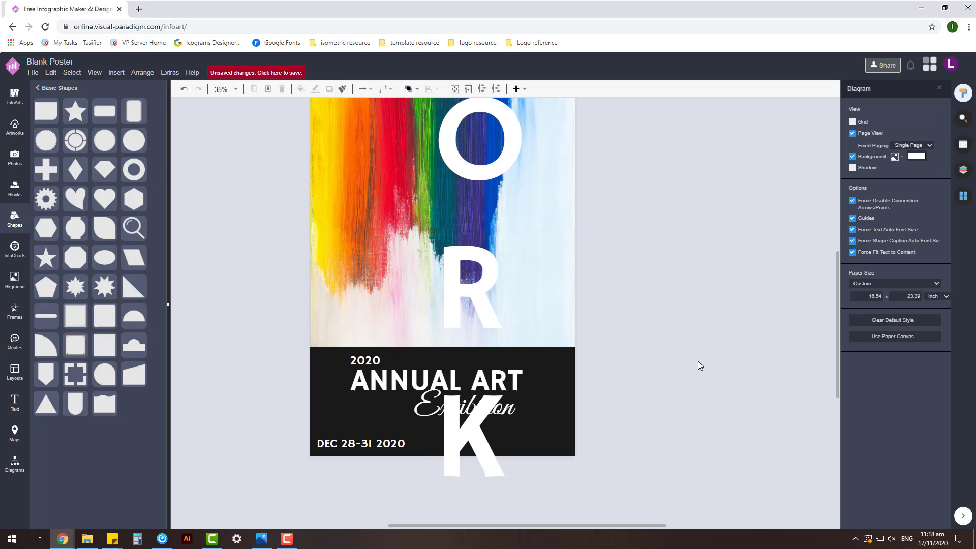
pyautogui.hotkey('ctrl', 'z')
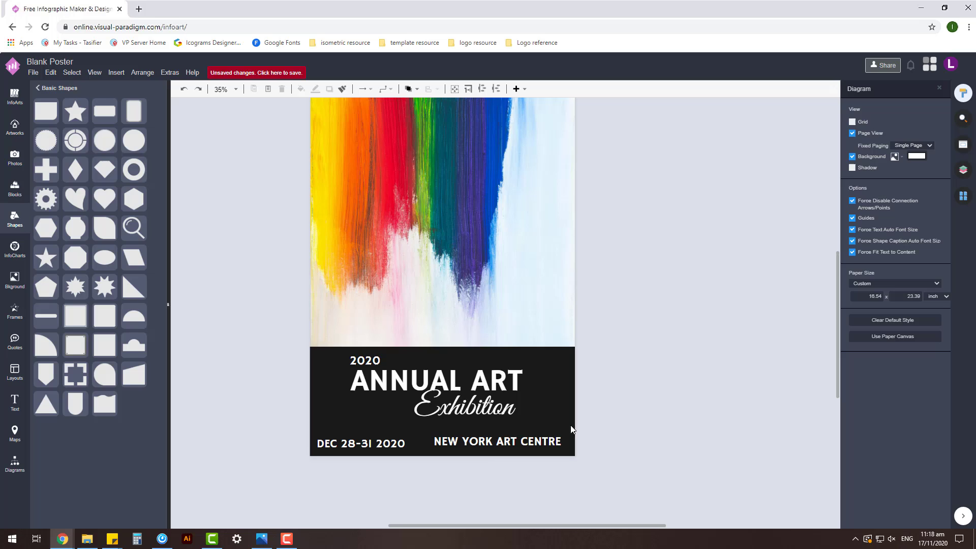
# Reduce the NEW YORK ART CENTRE font size to match the date text.
pyautogui.click(503, 441)
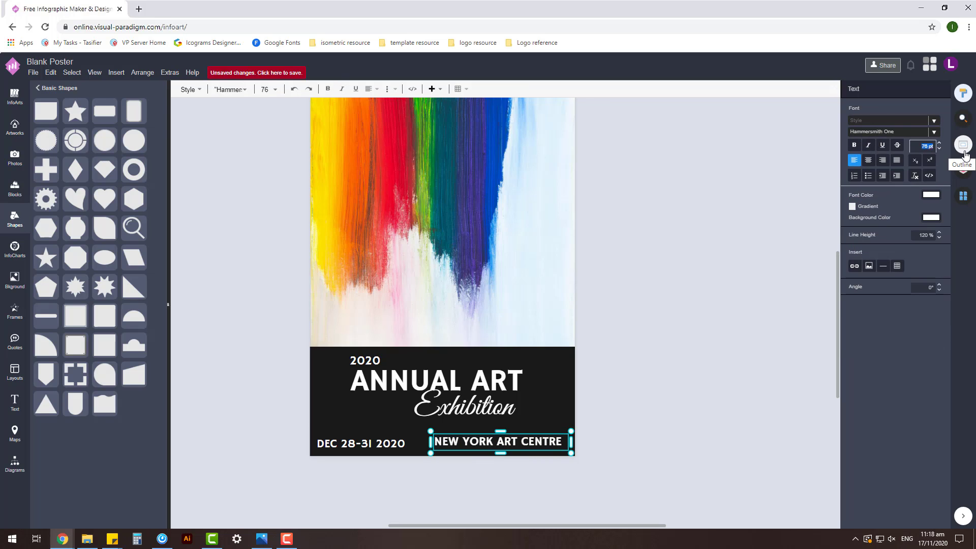
pyautogui.click(632, 411)
# Select the date and NEW YORK ART CENTRE texts together and align their bottom edges.
pyautogui.click(483, 442)
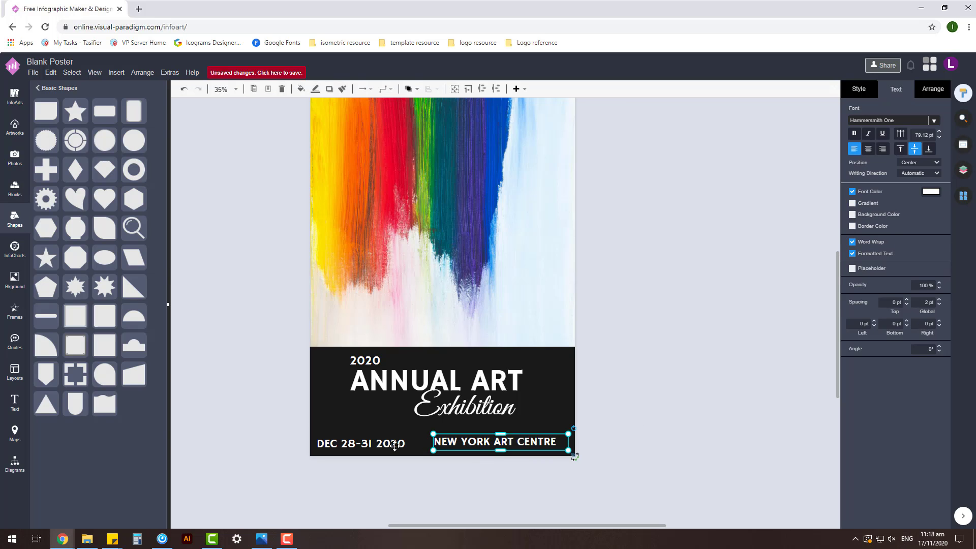
pyautogui.keyDown('shift'); pyautogui.click(395, 445); pyautogui.keyUp('shift')
pyautogui.click(934, 92)
pyautogui.click(930, 283)
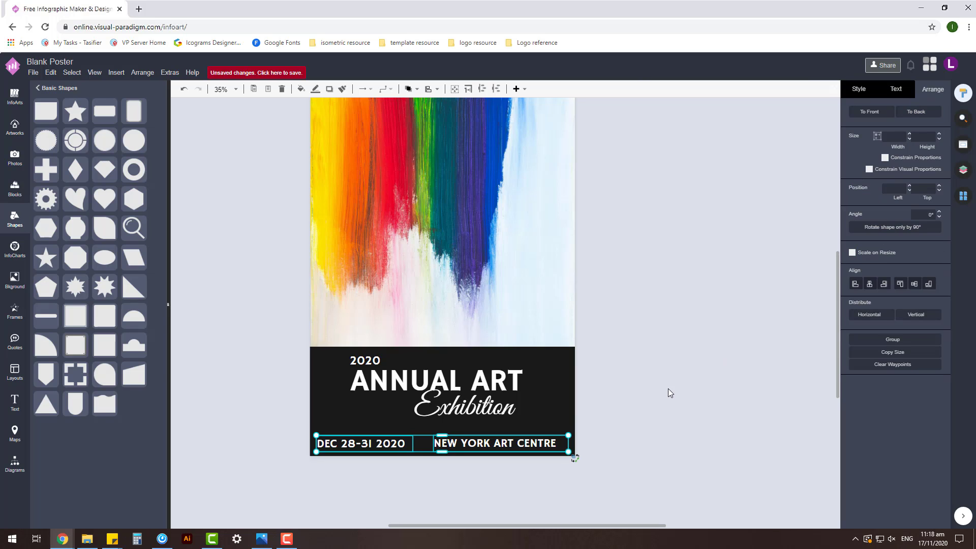
pyautogui.click(667, 388)
# Align the NEW YORK ART CENTRE text right within its text box.
pyautogui.click(480, 443)
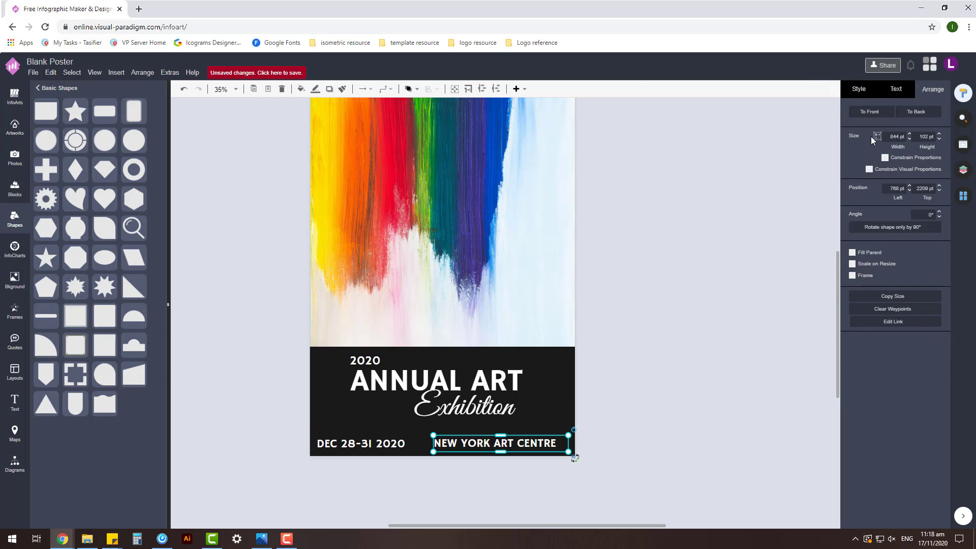
pyautogui.click(893, 95)
pyautogui.click(616, 454)
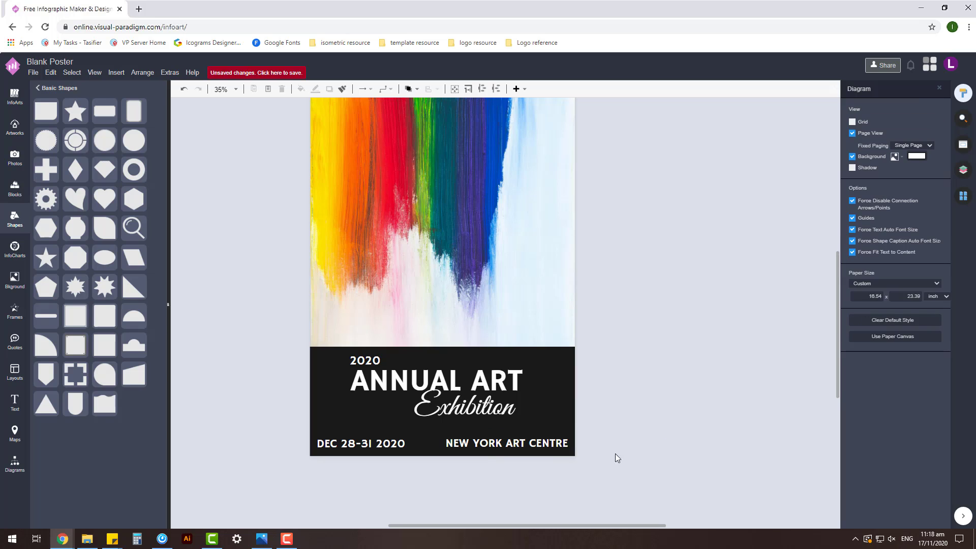
pyautogui.click(547, 443)
pyautogui.click(434, 456)
pyautogui.click(389, 441)
pyautogui.click(628, 432)
pyautogui.click(534, 446)
pyautogui.click(672, 423)
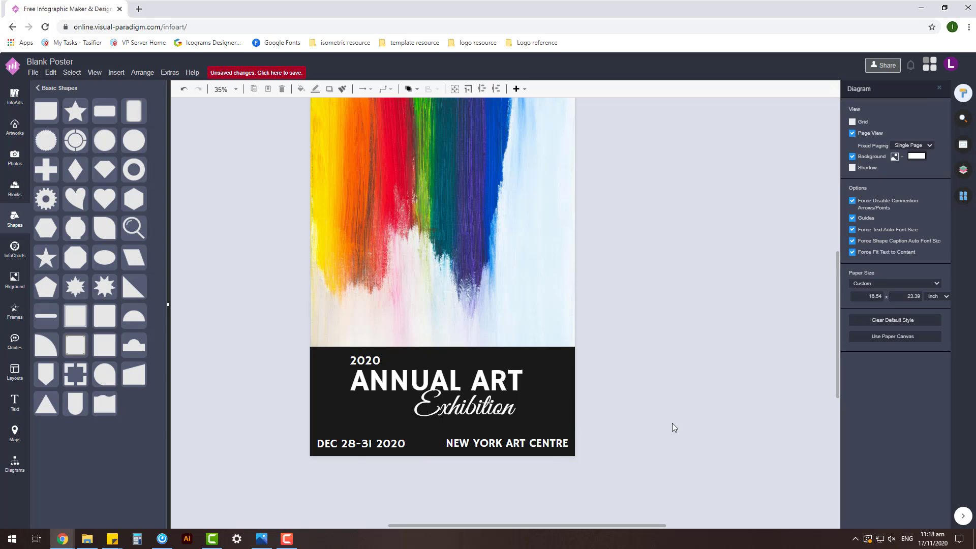
pyautogui.click(383, 360)
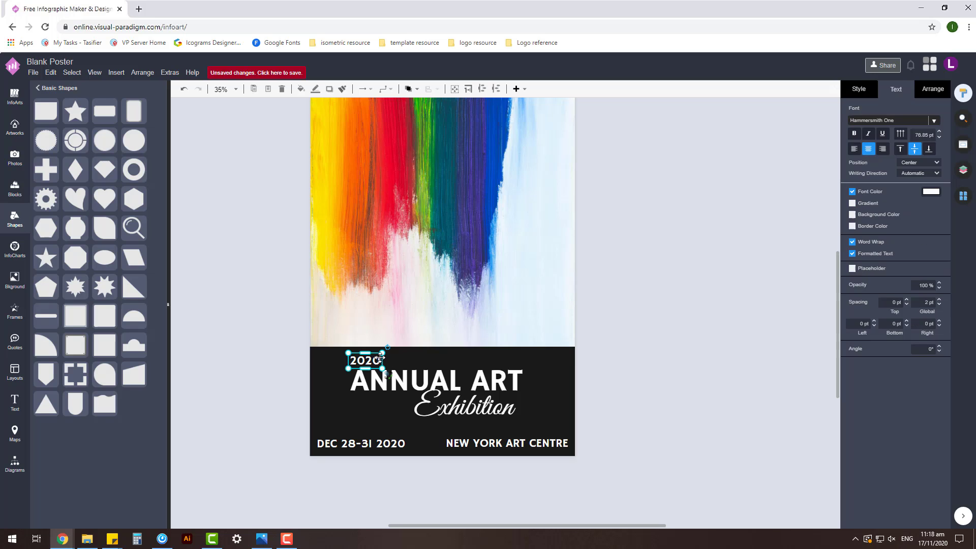
pyautogui.click(727, 353)
# Place a thin bar shape of about 150 x 19 between the date and the NEW YORK ART CENTRE text.
pyautogui.moveTo(671, 435); pyautogui.dragTo(657, 431)
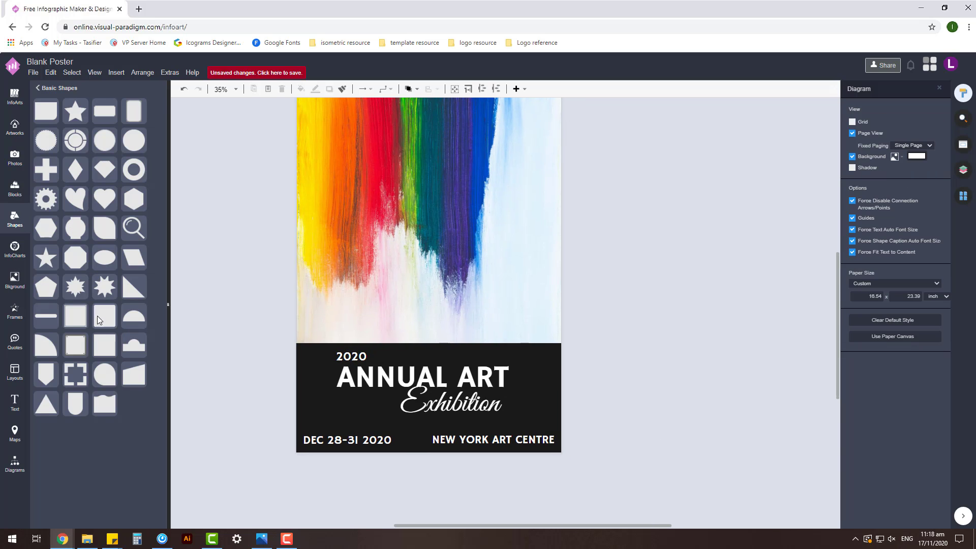
pyautogui.moveTo(404, 444); pyautogui.dragTo(397, 439)
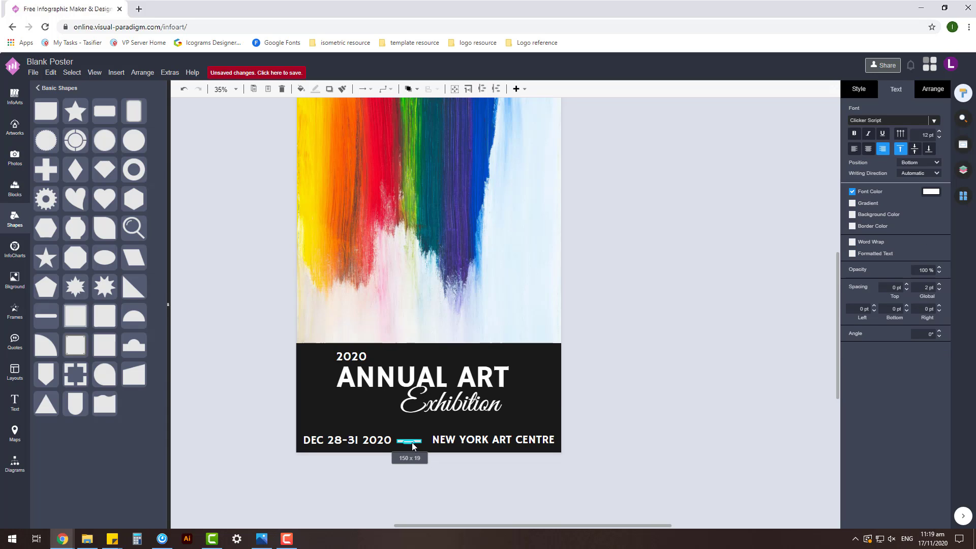
pyautogui.moveTo(411, 442); pyautogui.dragTo(412, 441)
# Recolour the bar shape white and centre it between the date and venue texts.
pyautogui.click(859, 89)
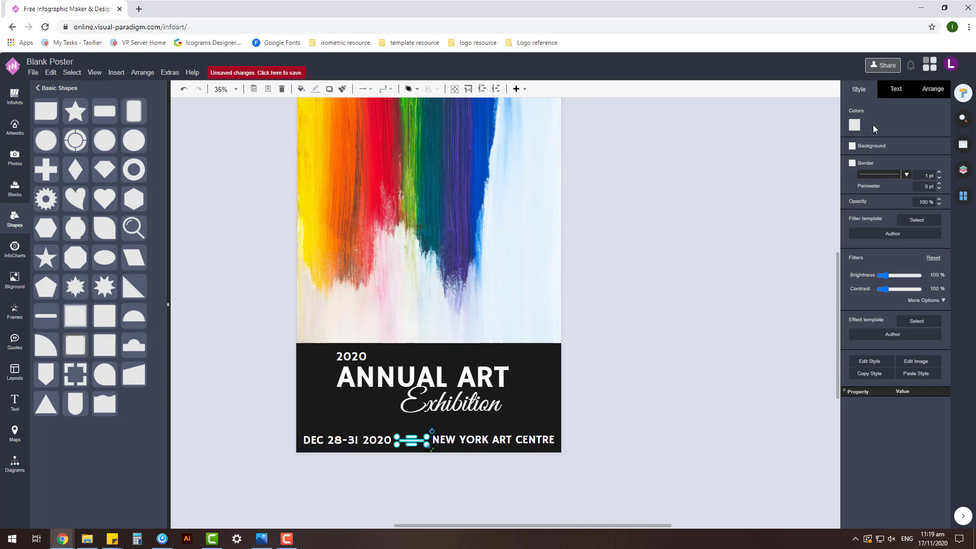
pyautogui.click(854, 124)
pyautogui.click(877, 246)
pyautogui.click(945, 333)
pyautogui.click(604, 417)
pyautogui.scroll(3, 405, 458)
pyautogui.click(422, 421)
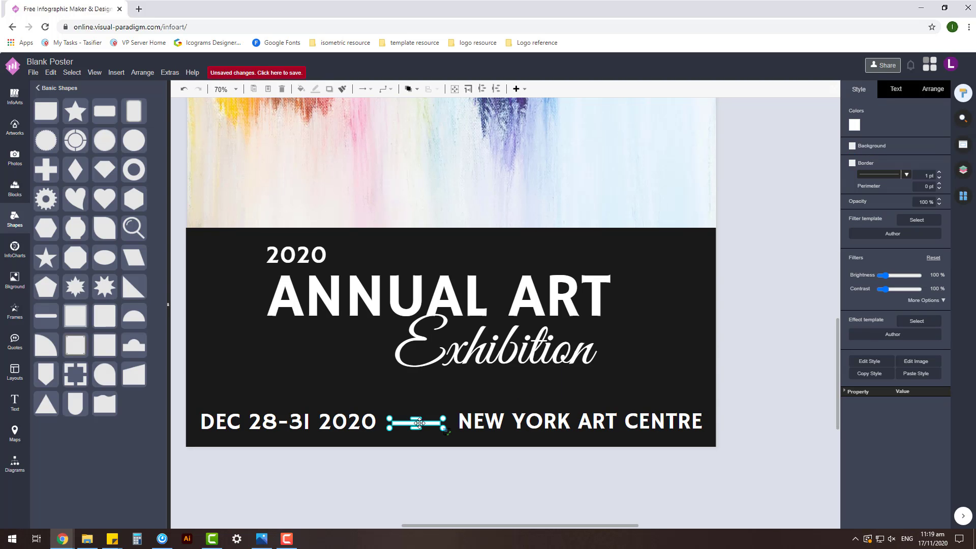
pyautogui.click(440, 481)
pyautogui.scroll(-4, 438, 478)
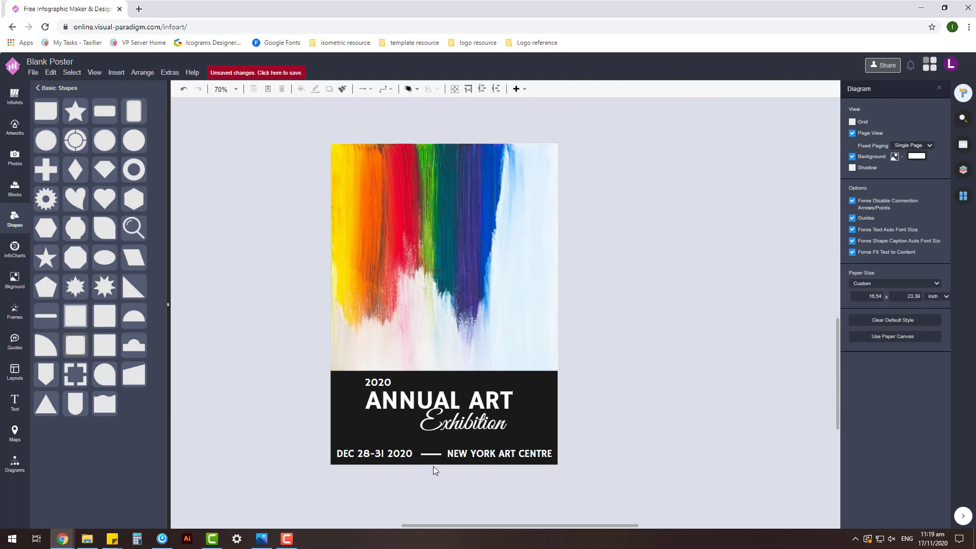
# Select the date and venue texts and slightly reduce their size, keeping them near the poster's side margins.
pyautogui.click(529, 460)
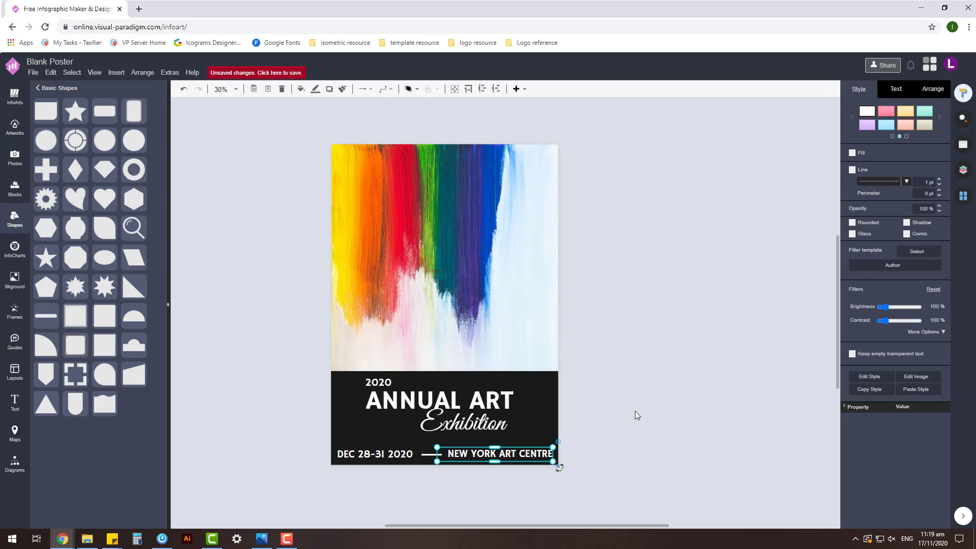
pyautogui.click(636, 414)
pyautogui.moveTo(609, 484); pyautogui.dragTo(311, 443)
pyautogui.moveTo(558, 446)
pyautogui.mouseDown()
pyautogui.moveTo(539, 451)
pyautogui.moveTo(564, 441)
pyautogui.mouseUp()
pyautogui.click(621, 439)
pyautogui.click(663, 431)
# Lengthen the white divider line to span the gap between the date and venue texts, and make it thinner.
pyautogui.scroll(4, 457, 477)
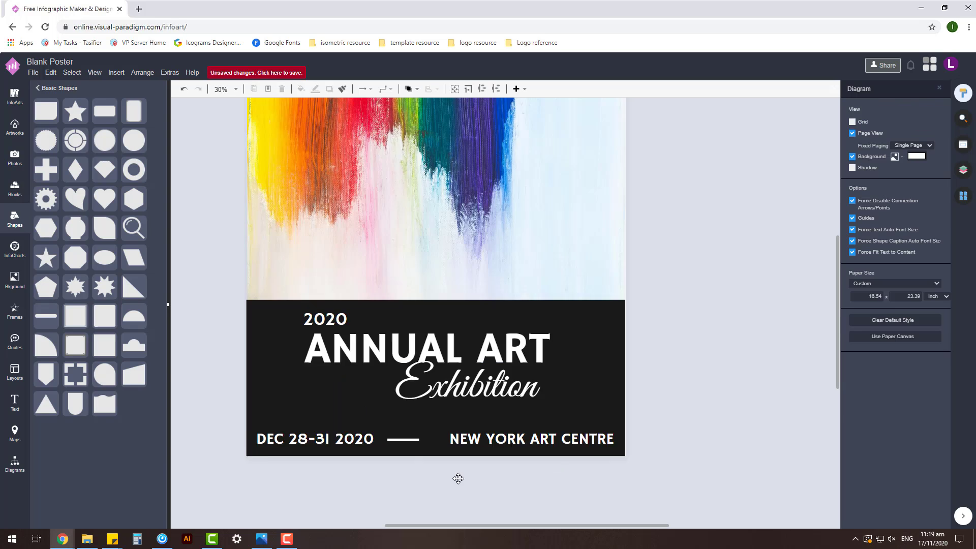
pyautogui.click(386, 423)
pyautogui.moveTo(413, 424)
pyautogui.mouseDown()
pyautogui.moveTo(440, 420)
pyautogui.moveTo(395, 421)
pyautogui.mouseUp()
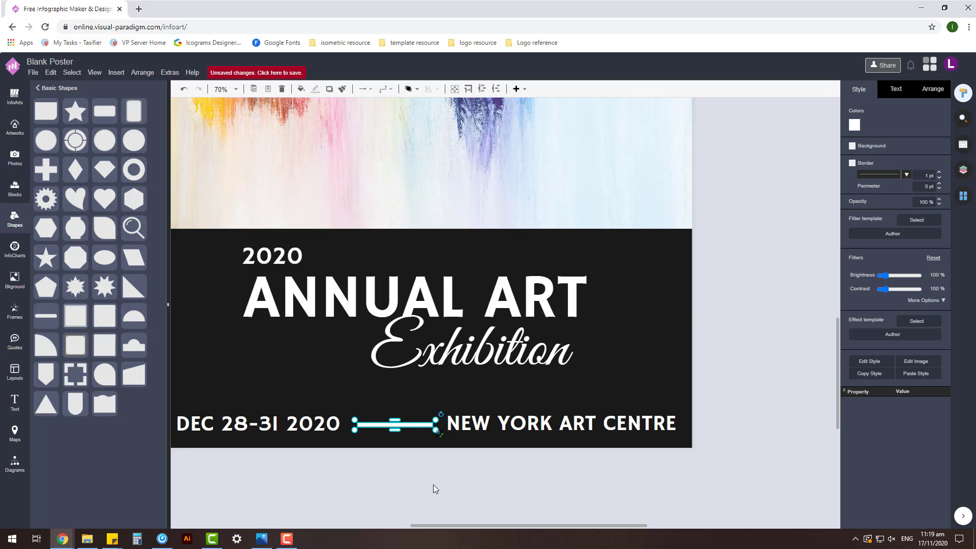
pyautogui.click(433, 484)
pyautogui.moveTo(413, 423); pyautogui.dragTo(394, 420)
pyautogui.click(420, 475)
pyautogui.click(394, 423)
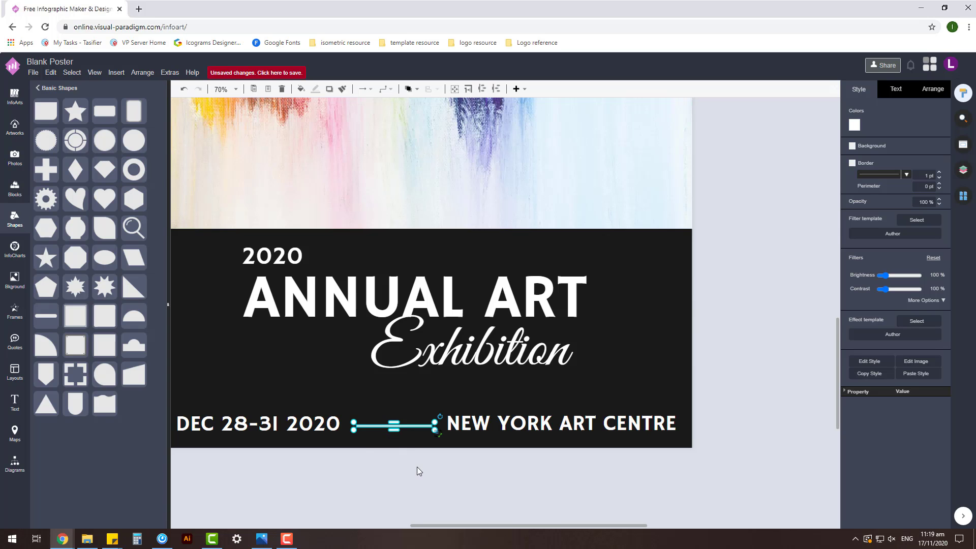
pyautogui.click(418, 466)
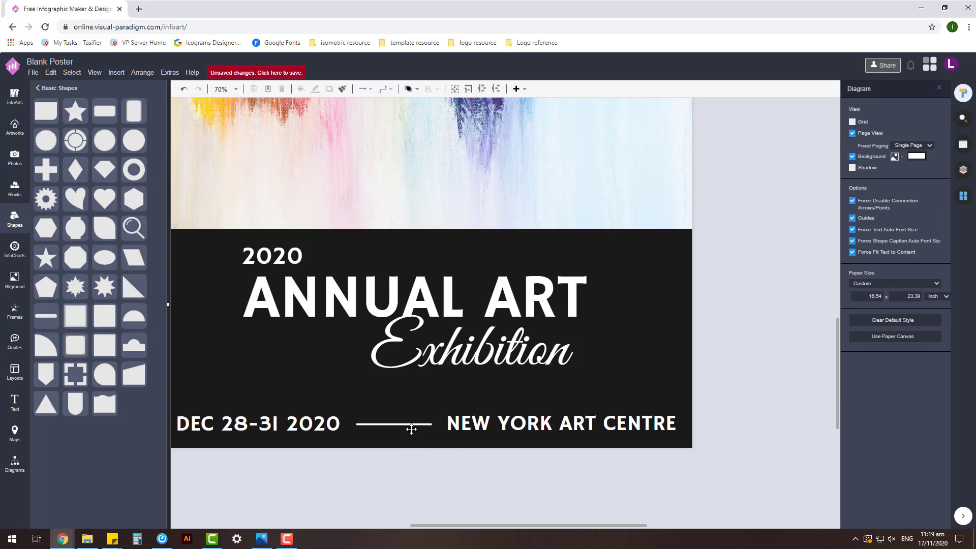
# Fine-tune the divider line's vertical position so it sits at the mid-height of the date and venue texts.
pyautogui.scroll(-4, 411, 429)
pyautogui.scroll(6, 389, 428)
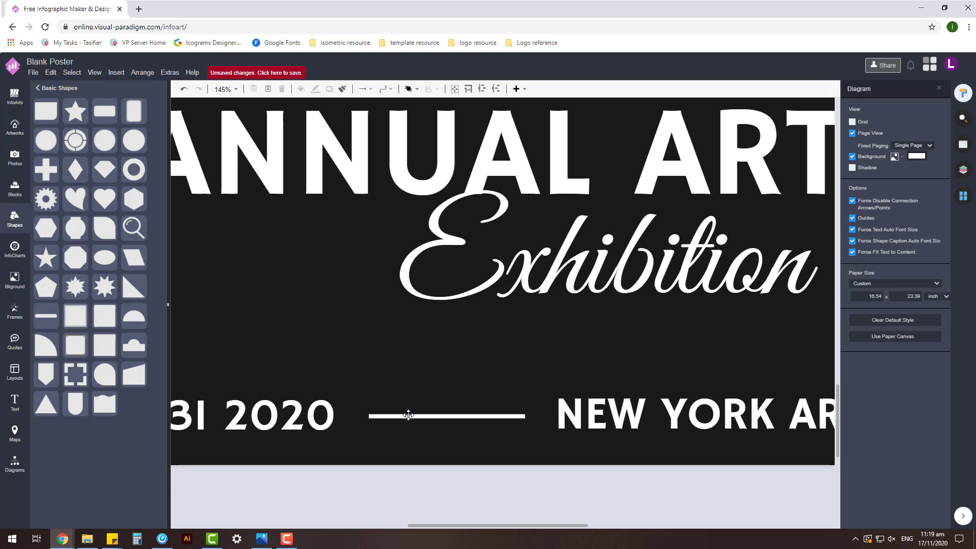
pyautogui.click(408, 415)
pyautogui.moveTo(447, 411); pyautogui.dragTo(450, 410)
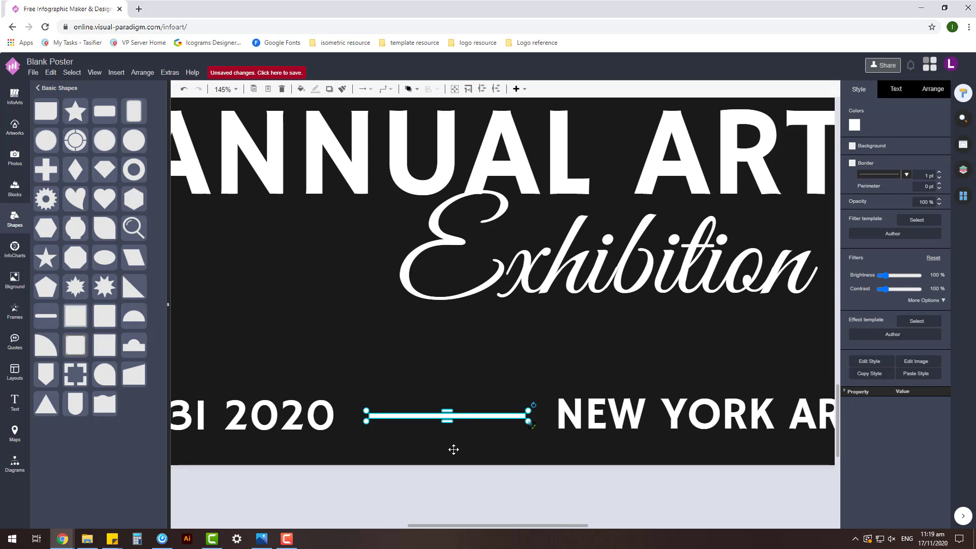
pyautogui.click(453, 450)
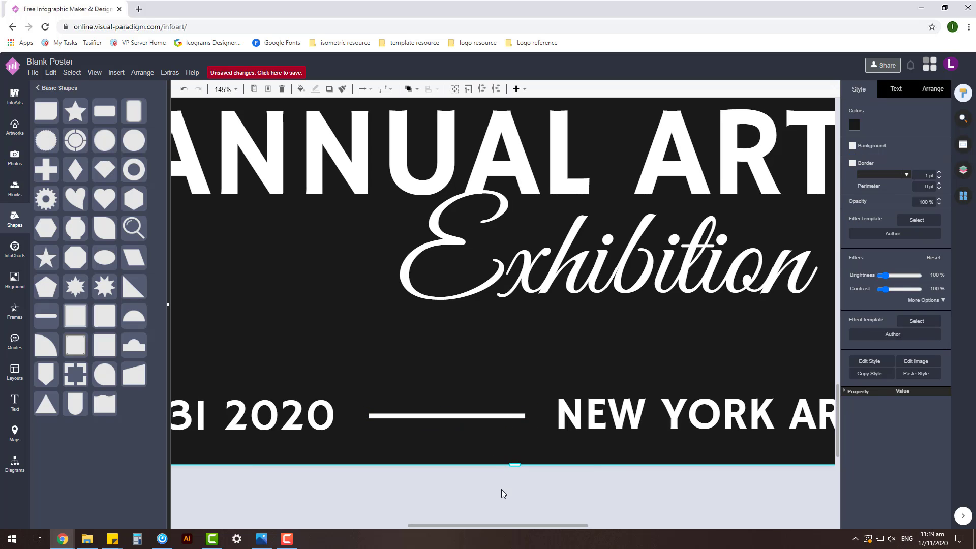
pyautogui.click(503, 415)
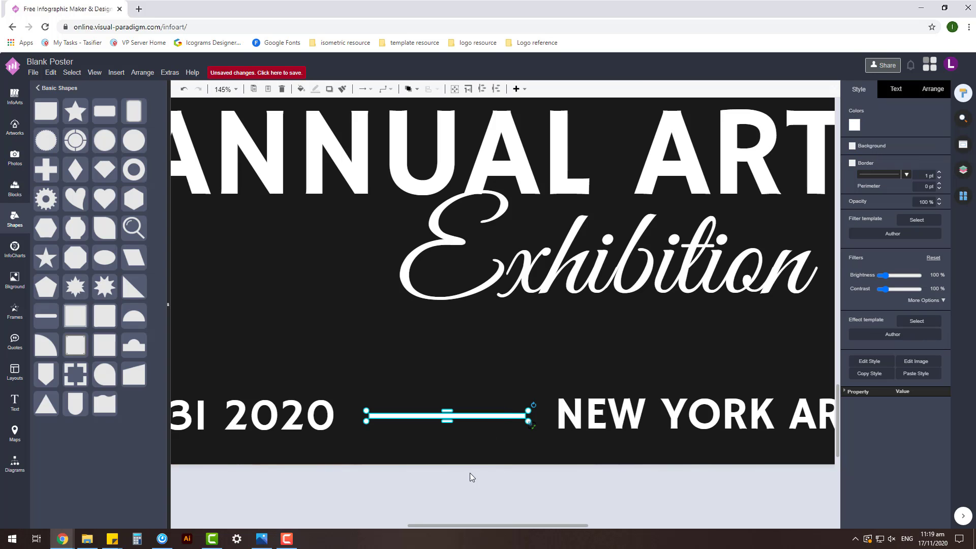
pyautogui.click(470, 477)
pyautogui.scroll(-5, 470, 474)
pyautogui.scroll(-2, 732, 460)
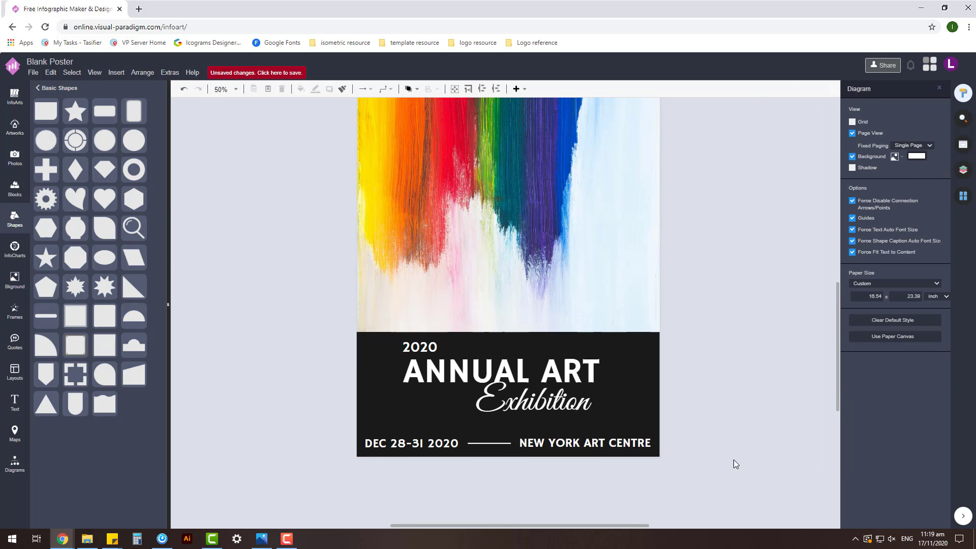
pyautogui.scroll(-1, 733, 459)
pyautogui.click(376, 344)
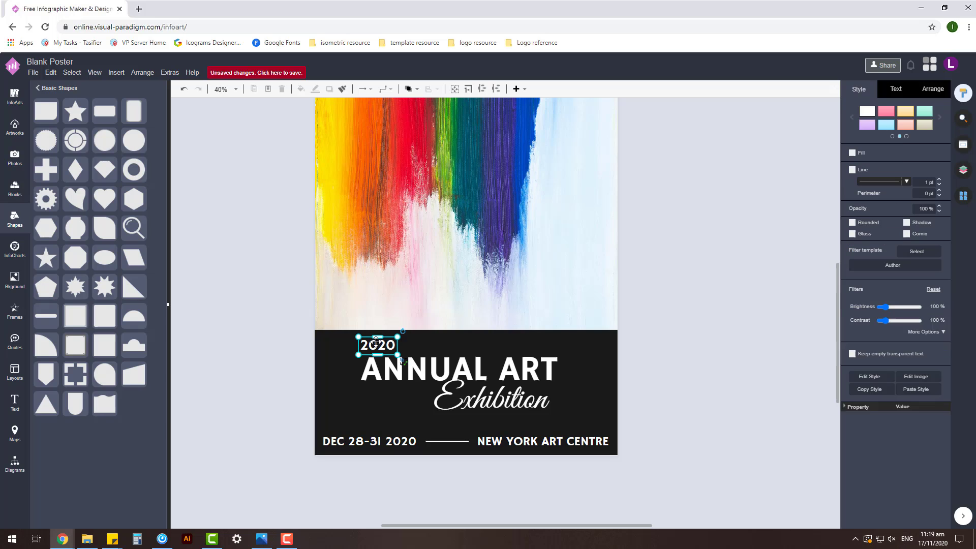
pyautogui.click(693, 330)
pyautogui.scroll(-1, 691, 341)
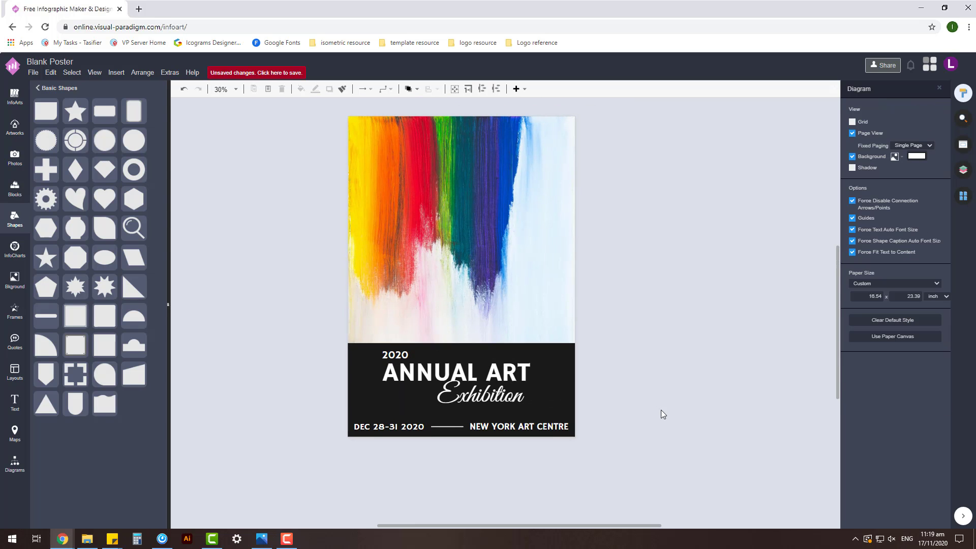
pyautogui.moveTo(562, 413); pyautogui.dragTo(305, 331)
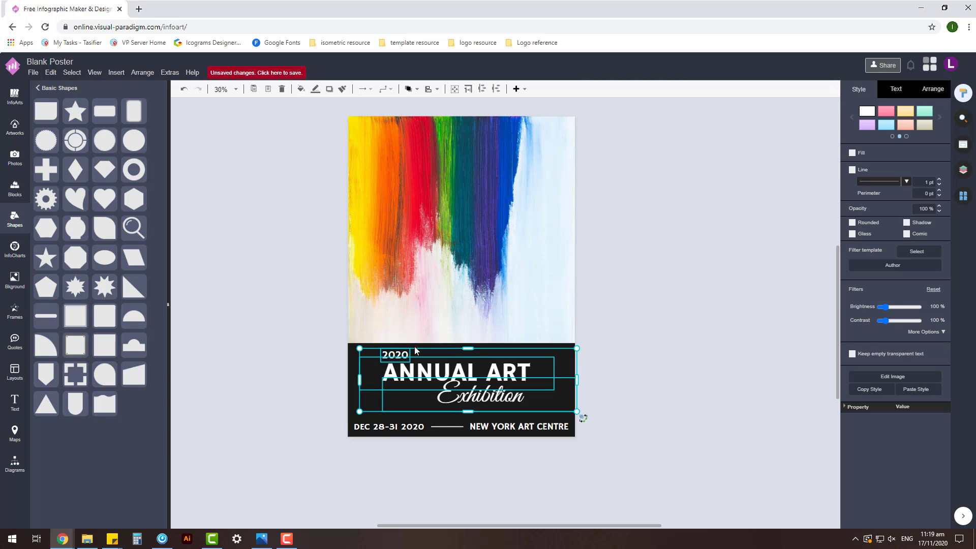
pyautogui.click(660, 353)
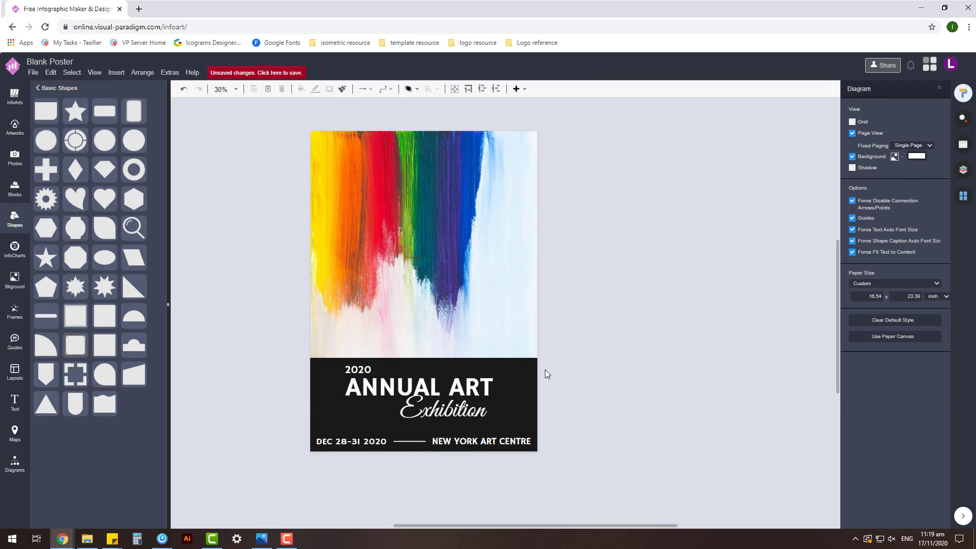
# Duplicate the dark bottom band and fit the copy as a thin full-width strip along the poster's top edge.
pyautogui.click(535, 368)
pyautogui.moveTo(535, 368); pyautogui.dragTo(375, 195)
pyautogui.moveTo(417, 222); pyautogui.dragTo(430, 138)
pyautogui.click(590, 164)
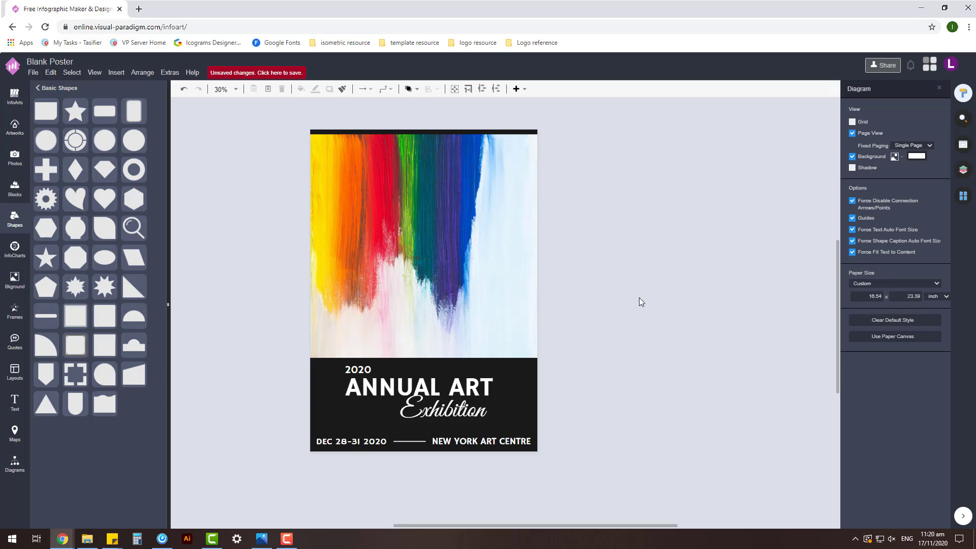
# Change the bottom band's colour to the dark navy 050D1A.
pyautogui.click(532, 373)
pyautogui.click(854, 124)
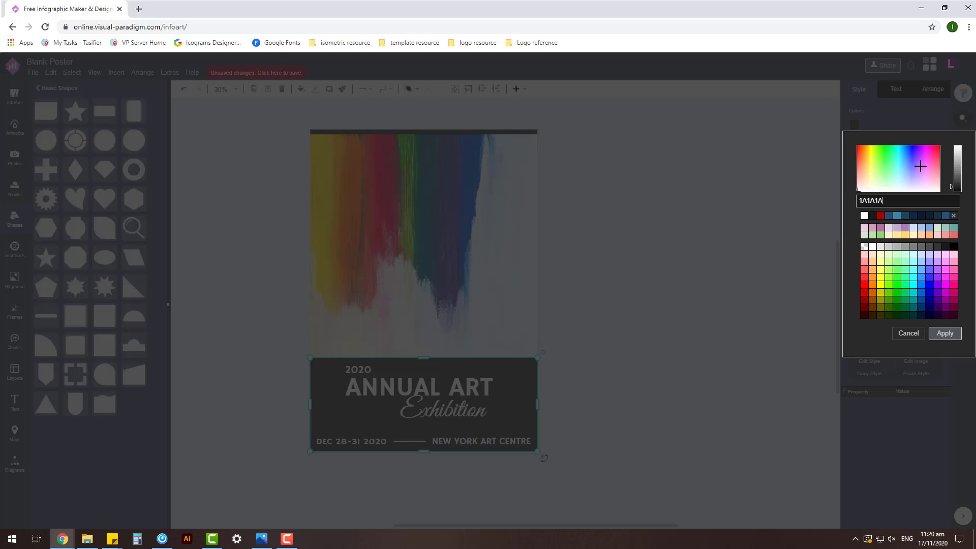
pyautogui.click(909, 156)
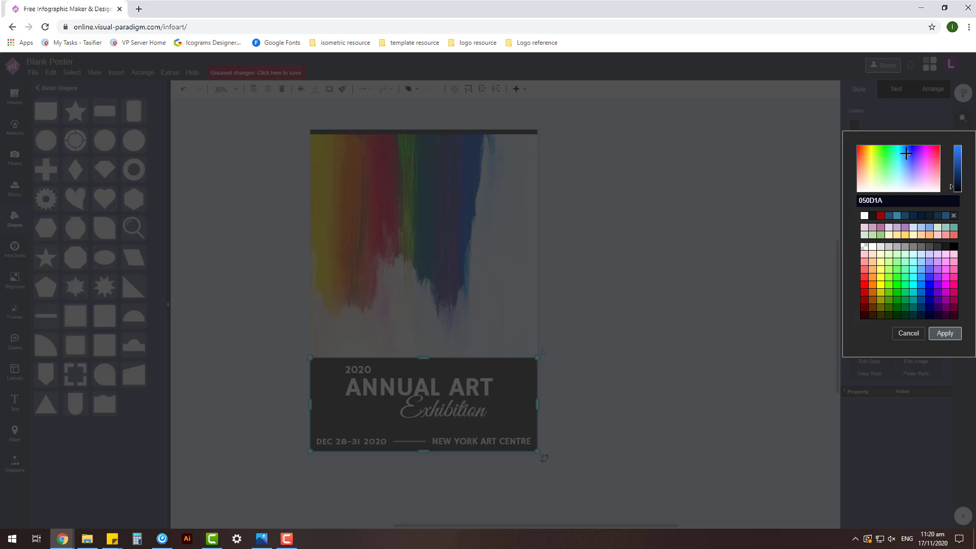
pyautogui.click(945, 333)
pyautogui.click(667, 323)
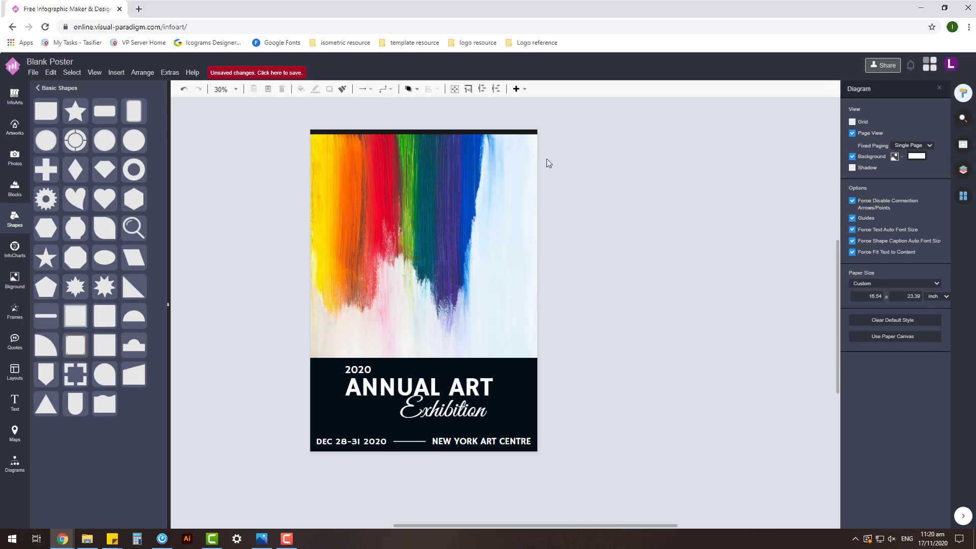
# Apply the bottom band's dark navy colour to the thin strip along the poster's top edge.
pyautogui.click(537, 131)
pyautogui.click(854, 125)
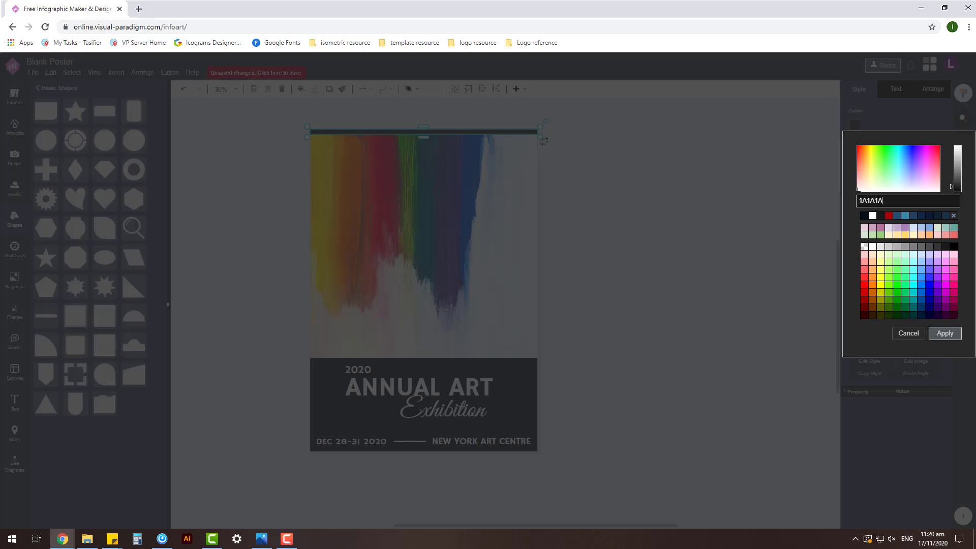
pyautogui.click(864, 216)
pyautogui.click(945, 333)
pyautogui.click(576, 175)
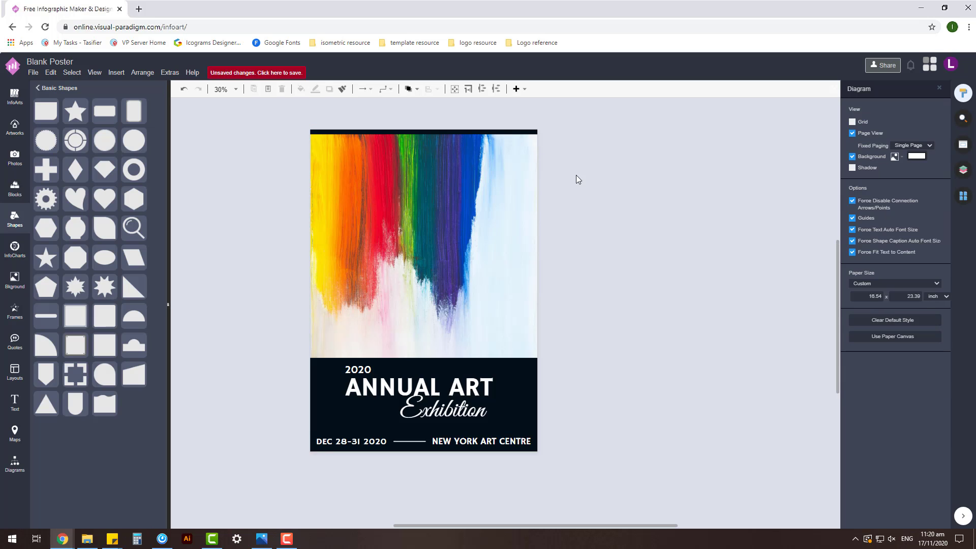
# Select the 2020, ANNUAL ART and Exhibition texts together and nudge them slightly down within the bottom band.
pyautogui.moveTo(679, 432); pyautogui.dragTo(286, 353)
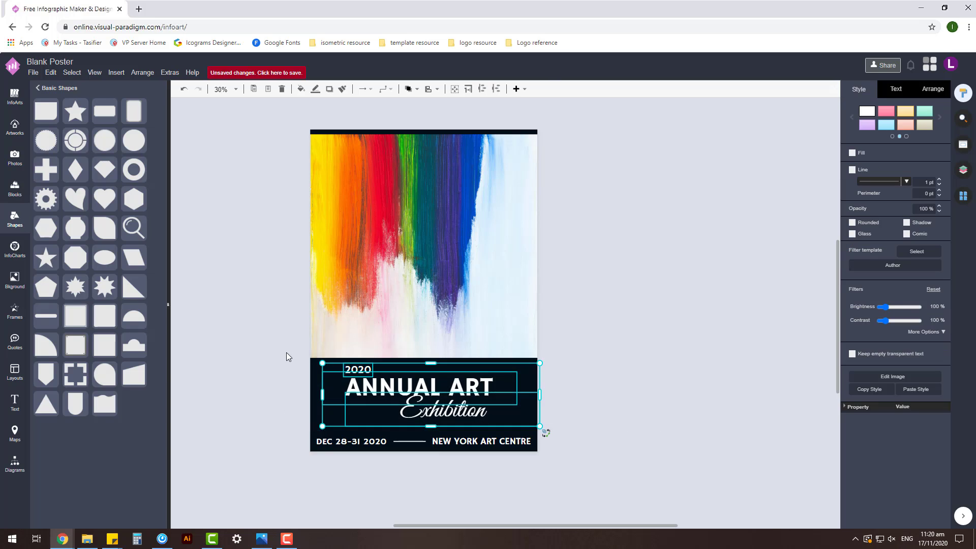
pyautogui.click(645, 305)
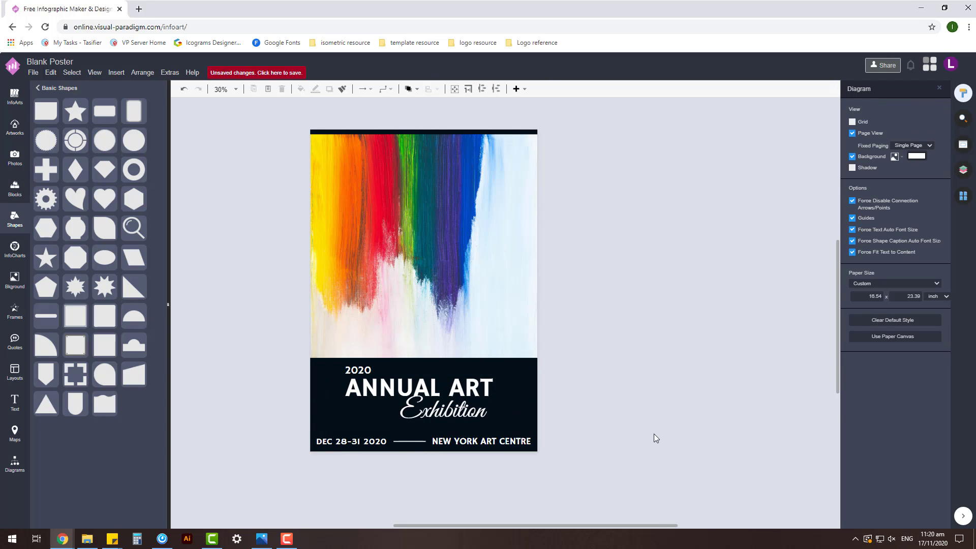
pyautogui.moveTo(702, 419); pyautogui.dragTo(287, 345)
pyautogui.click(708, 409)
pyautogui.moveTo(712, 417); pyautogui.dragTo(286, 345)
pyautogui.click(719, 427)
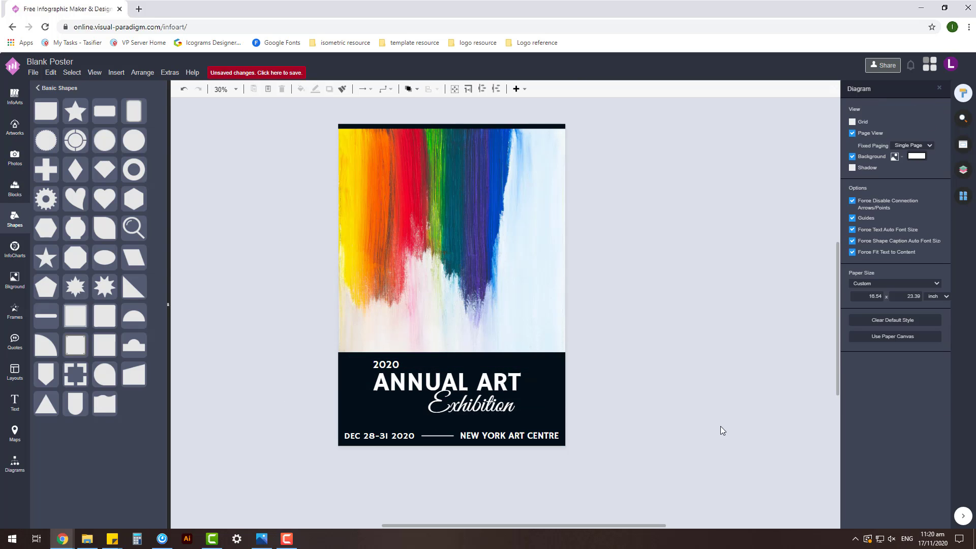
pyautogui.moveTo(717, 427); pyautogui.dragTo(293, 340)
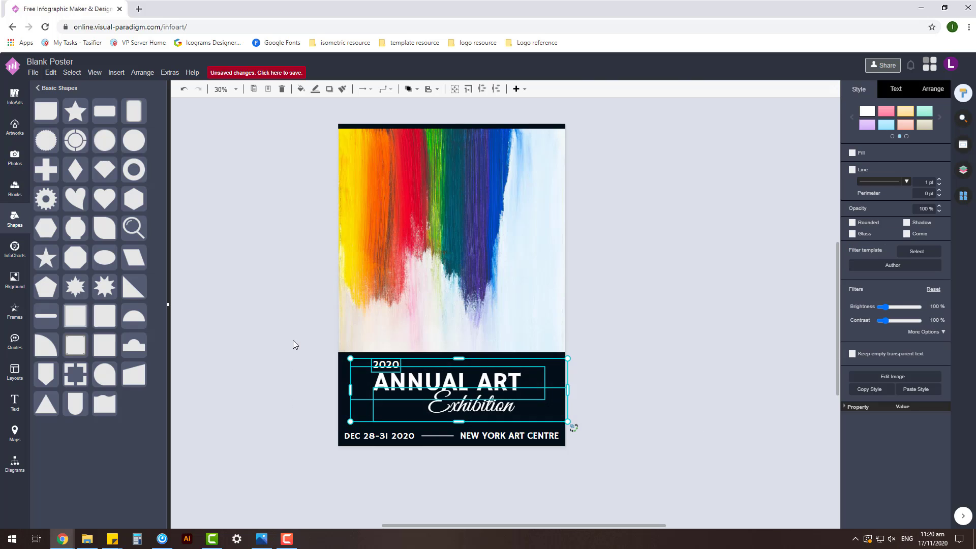
pyautogui.click(644, 321)
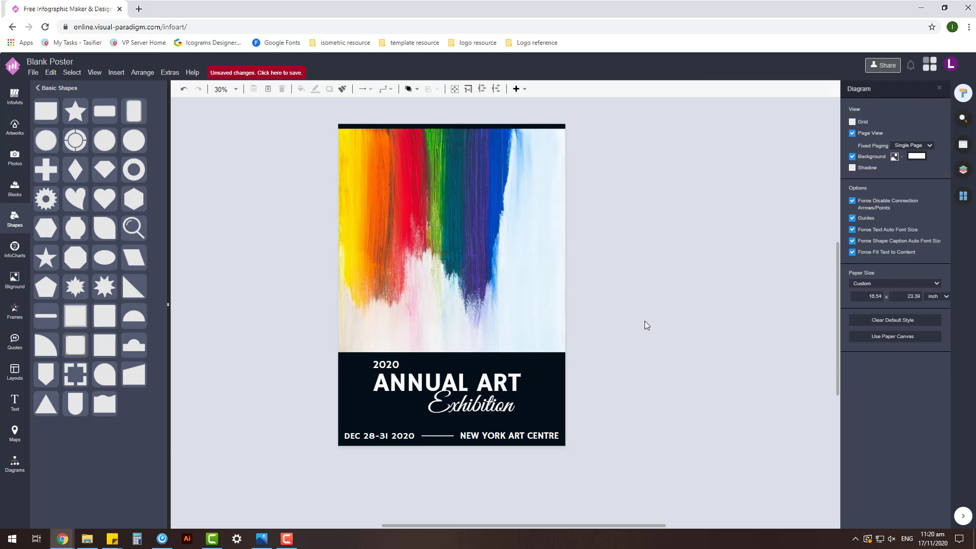
# Make the dark strip along the poster's top edge slightly thicker by extending its lower edge.
pyautogui.moveTo(648, 323); pyautogui.dragTo(628, 327)
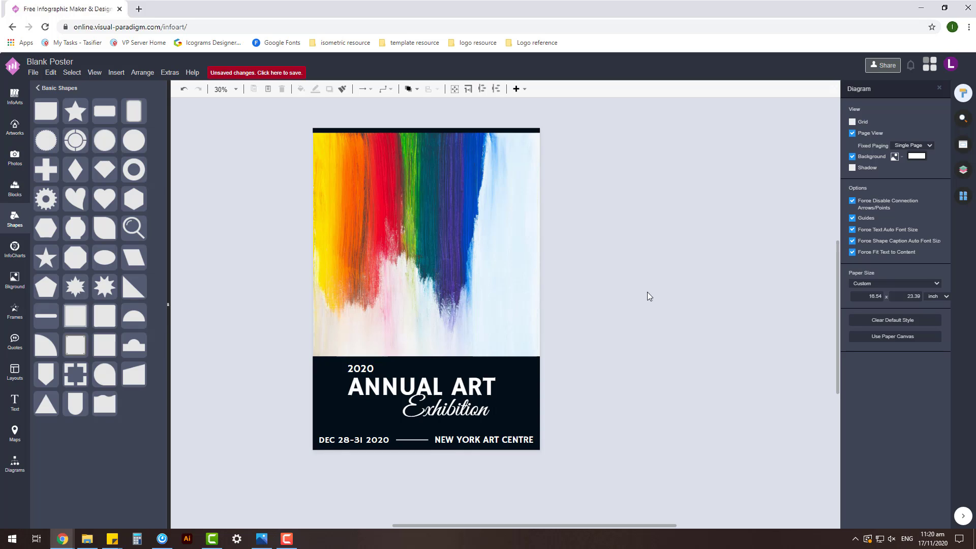
pyautogui.click(498, 130)
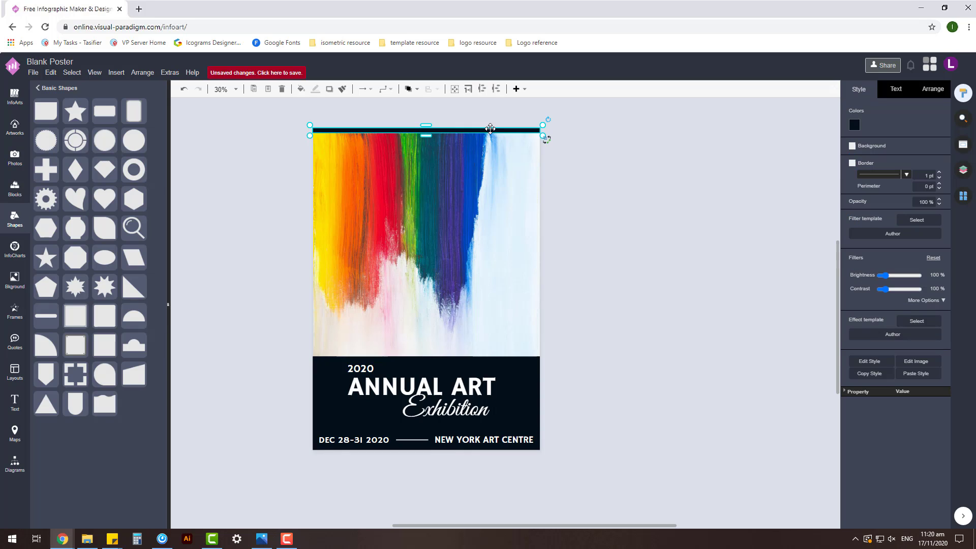
pyautogui.moveTo(428, 135); pyautogui.dragTo(429, 136)
pyautogui.click(687, 265)
pyautogui.moveTo(688, 268); pyautogui.dragTo(677, 268)
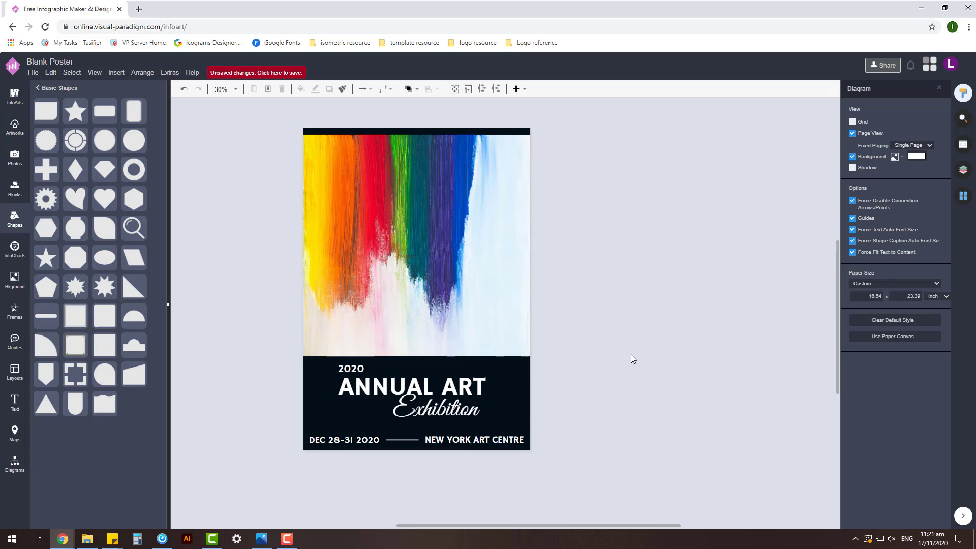
# Duplicate the NEW YORK ART CENTRE text onto the upper artwork and set the copy's font colour to dark navy 040F1A.
pyautogui.click(498, 441)
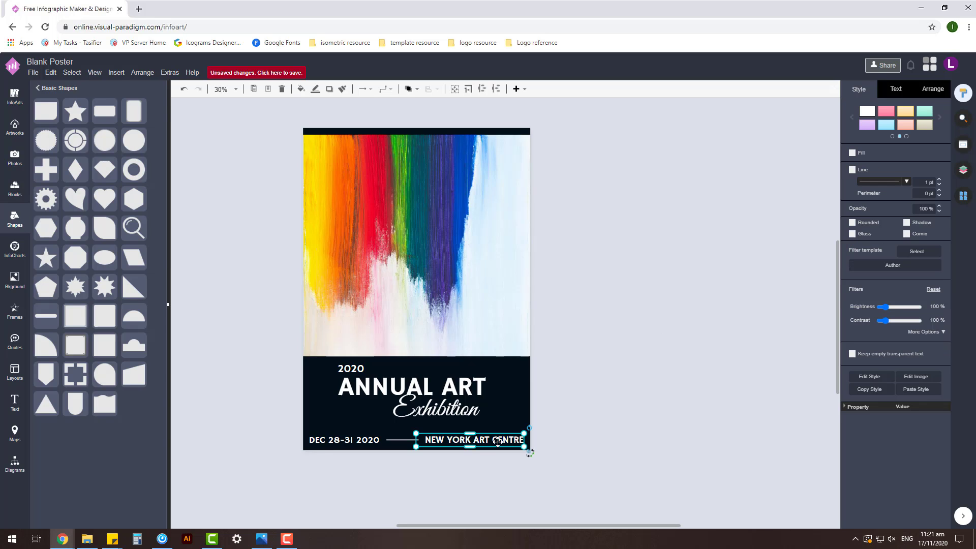
pyautogui.moveTo(498, 441); pyautogui.dragTo(419, 145)
pyautogui.click(903, 92)
pyautogui.click(931, 191)
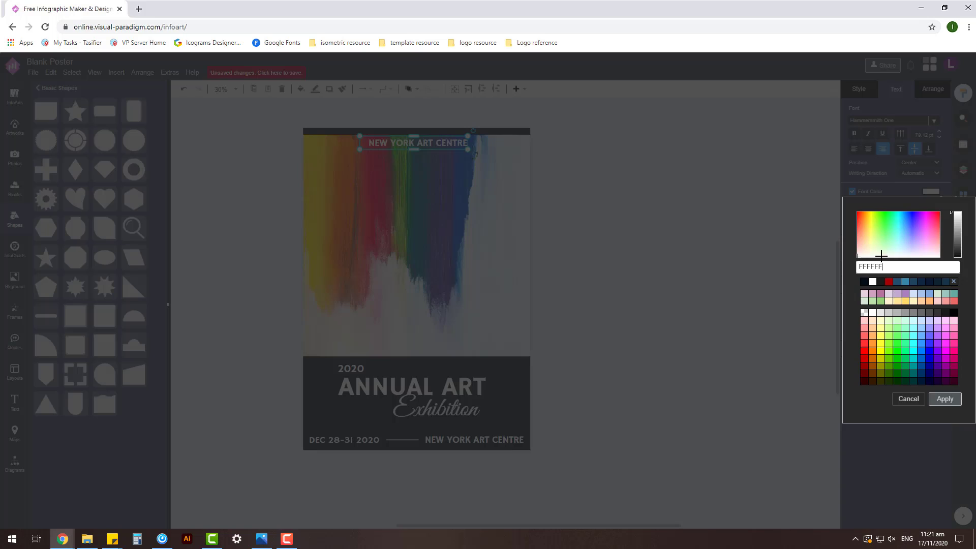
pyautogui.click(864, 282)
pyautogui.click(944, 399)
pyautogui.click(684, 255)
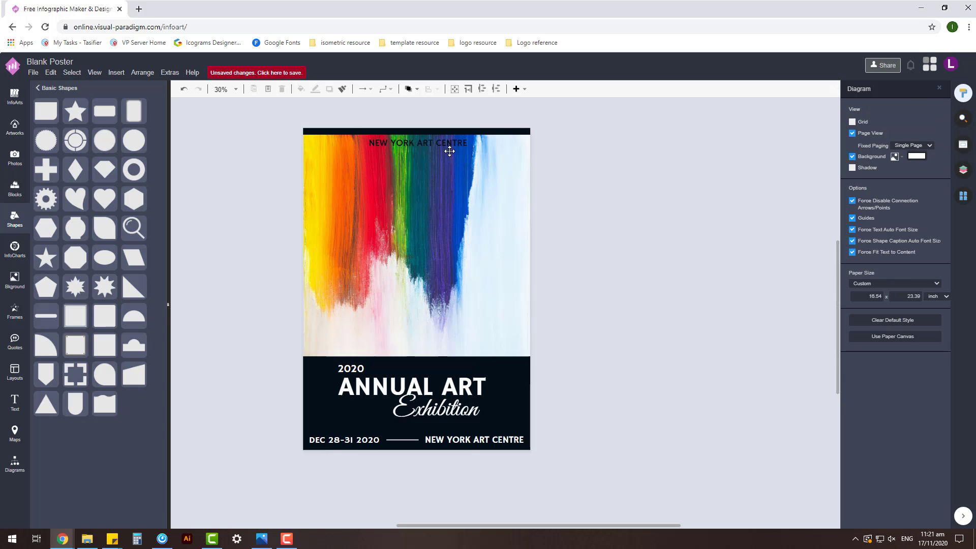
pyautogui.moveTo(447, 148); pyautogui.dragTo(506, 351)
pyautogui.doubleClick(504, 348)
pyautogui.write('www.')
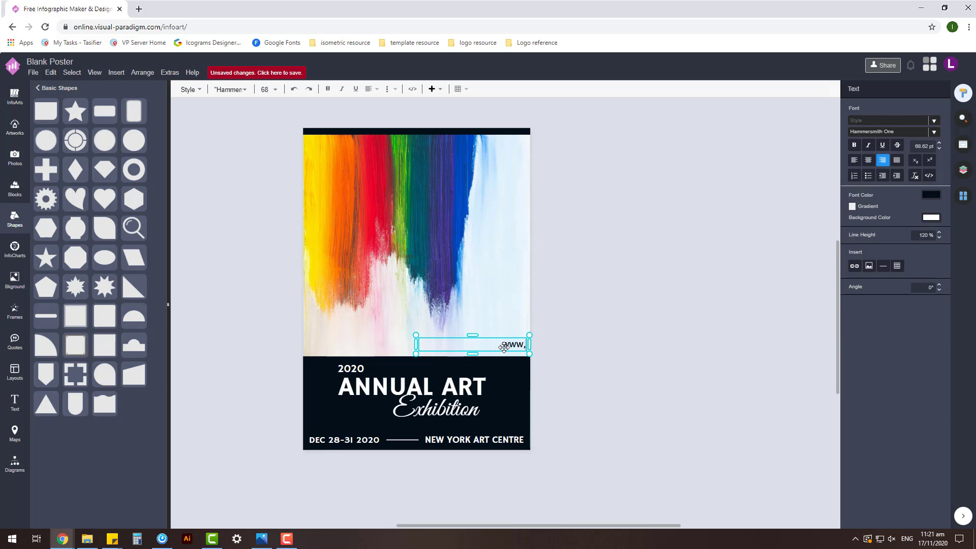
pyautogui.write('new')
pyautogui.write('yorkartcentre')
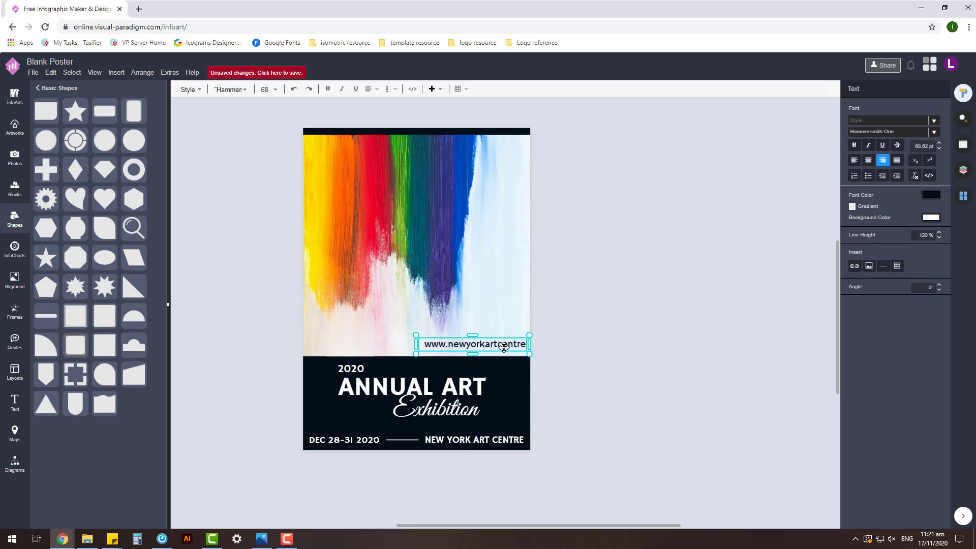
pyautogui.write('.com')
pyautogui.click(550, 340)
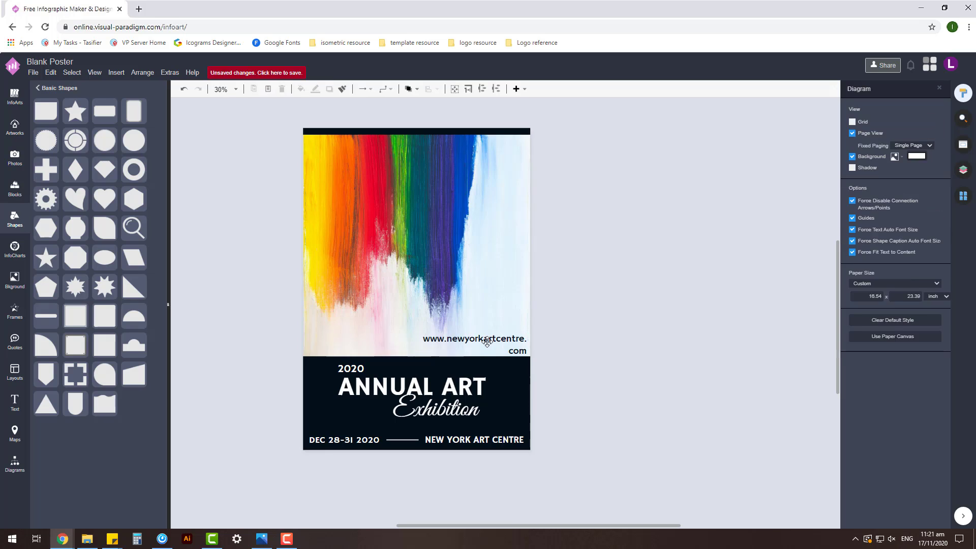
# Widen the website text box to fit one line, reduce its height, centre its text, and place it near the poster's upper edge.
pyautogui.click(487, 341)
pyautogui.moveTo(419, 344); pyautogui.dragTo(404, 344)
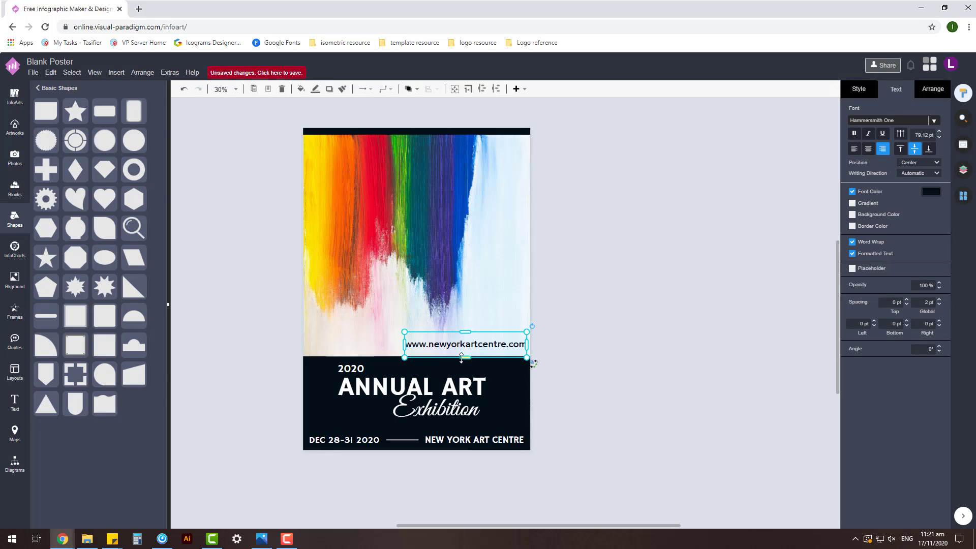
pyautogui.moveTo(461, 358); pyautogui.dragTo(445, 200)
pyautogui.click(604, 323)
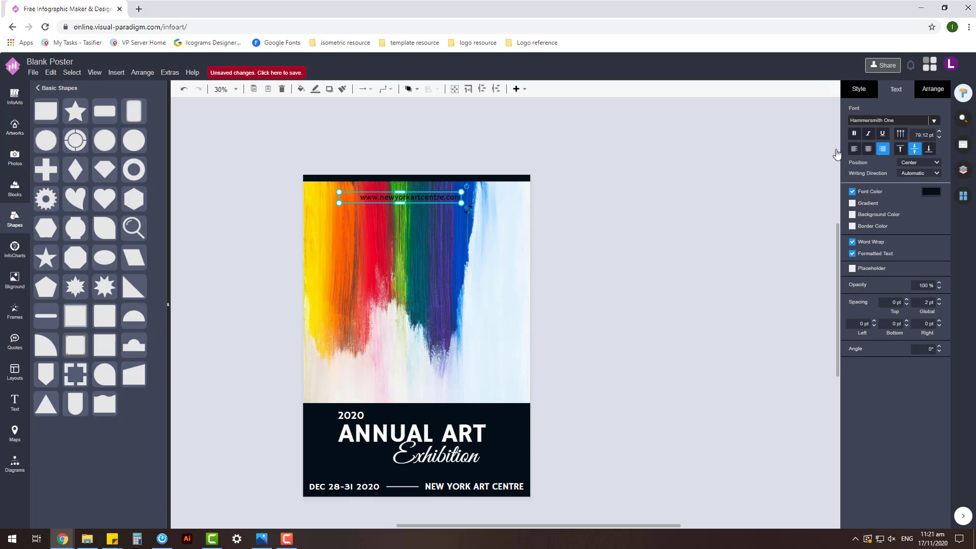
pyautogui.click(868, 149)
pyautogui.click(626, 232)
pyautogui.moveTo(444, 199); pyautogui.dragTo(449, 189)
# Give the website text box a solid dark navy fill, 040F1A.
pyautogui.click(858, 88)
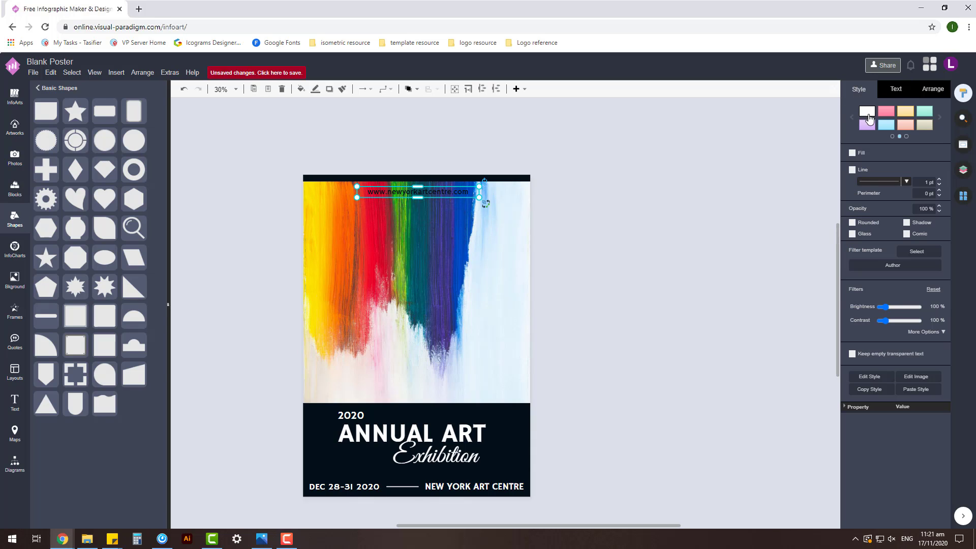
pyautogui.click(853, 154)
pyautogui.click(931, 152)
pyautogui.click(864, 242)
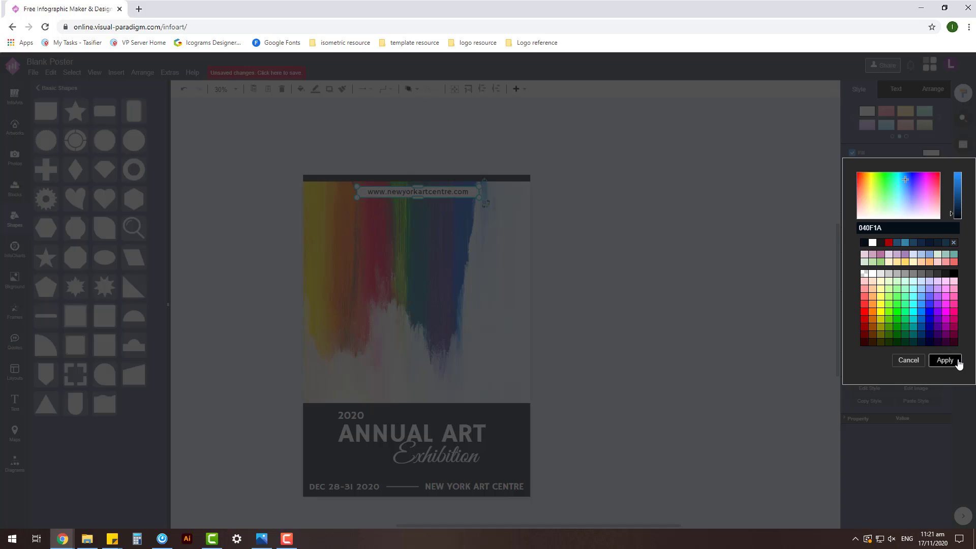
pyautogui.click(945, 360)
# Change the website address's font colour to white.
pyautogui.click(896, 88)
pyautogui.click(930, 191)
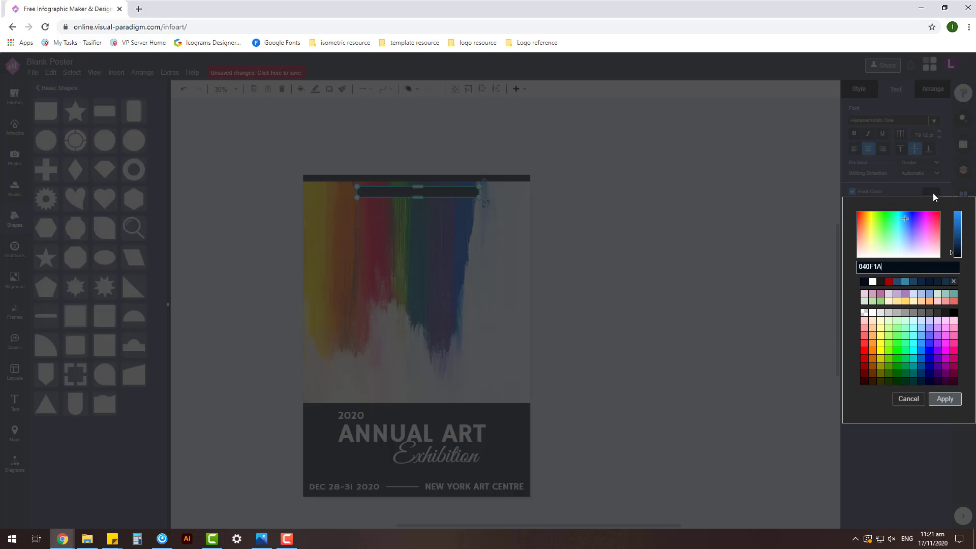
pyautogui.click(872, 282)
pyautogui.click(944, 398)
pyautogui.click(687, 309)
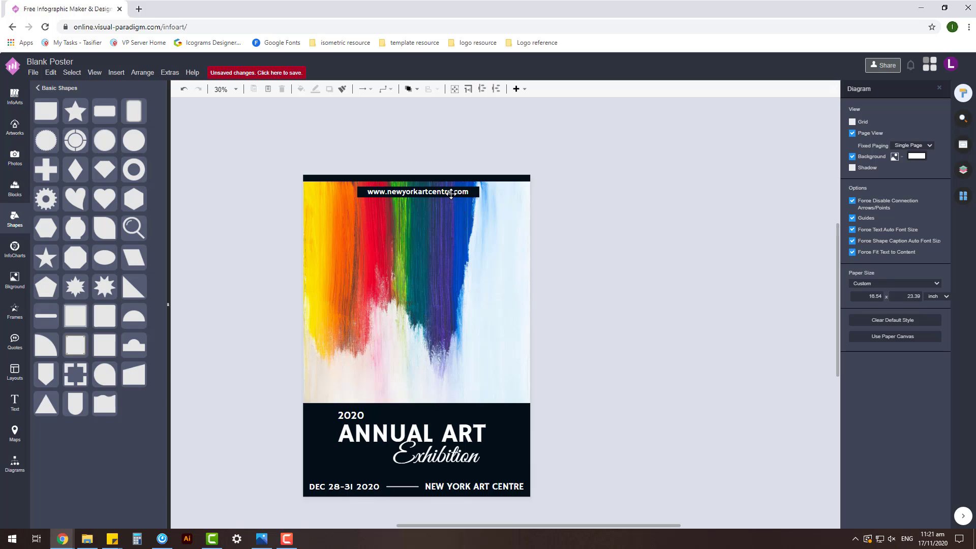
# Move the website label up against the dark top strip and centre it horizontally on the poster.
pyautogui.moveTo(446, 194); pyautogui.dragTo(445, 190)
pyautogui.click(618, 190)
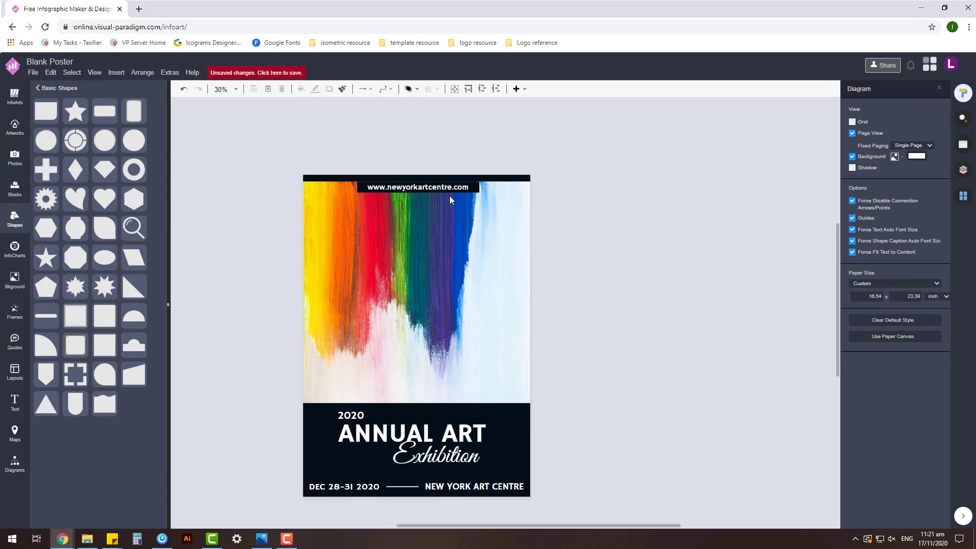
pyautogui.click(449, 196)
pyautogui.click(625, 212)
pyautogui.click(449, 188)
pyautogui.moveTo(450, 187); pyautogui.dragTo(448, 187)
pyautogui.click(532, 172)
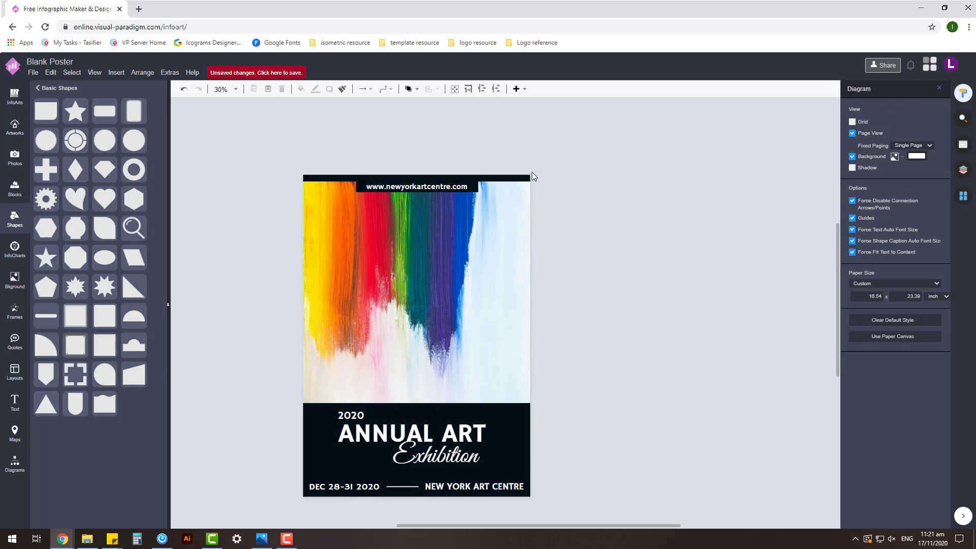
pyautogui.click(450, 188)
pyautogui.click(661, 198)
# Unlock the Background layer and delete the paint-stroke picture from the poster.
pyautogui.scroll(-1, 663, 260)
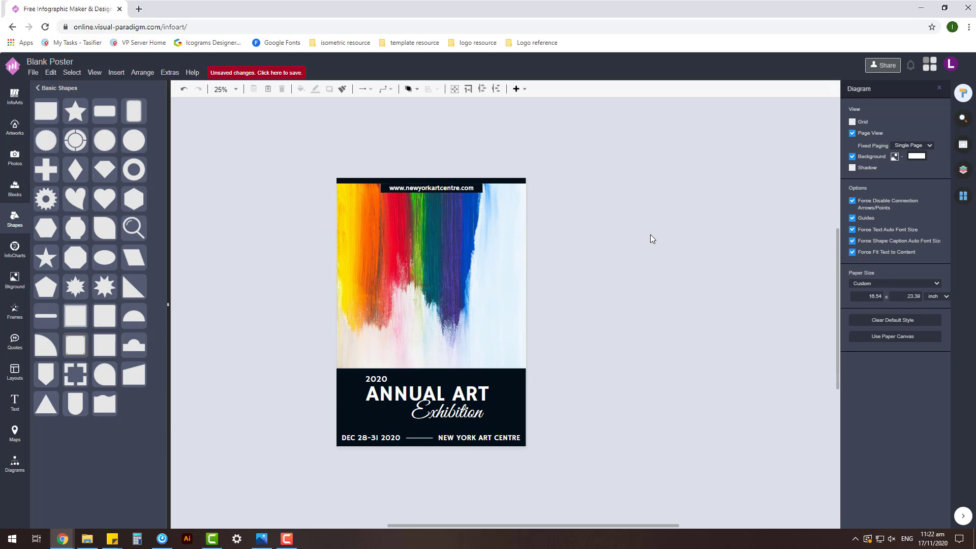
pyautogui.scroll(1, 476, 230)
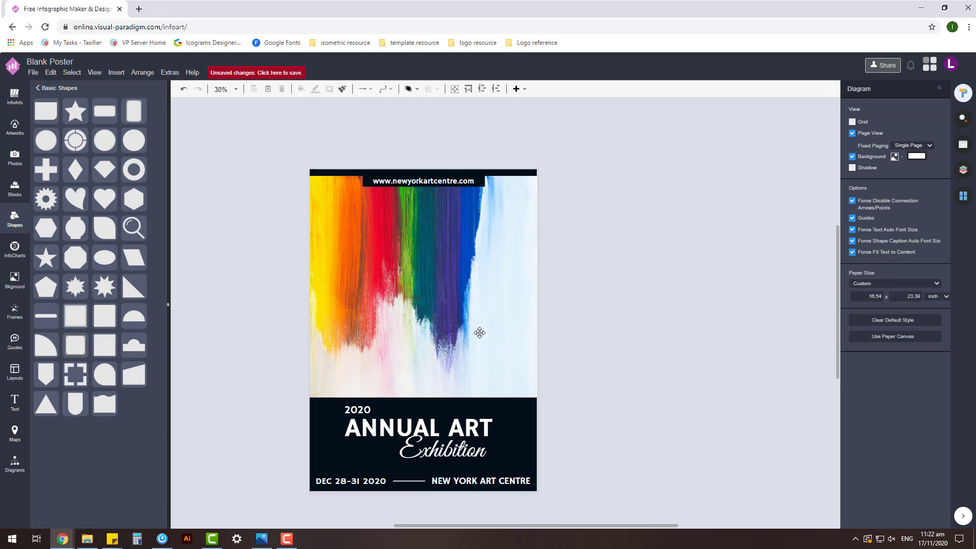
pyautogui.moveTo(675, 384); pyautogui.dragTo(652, 363)
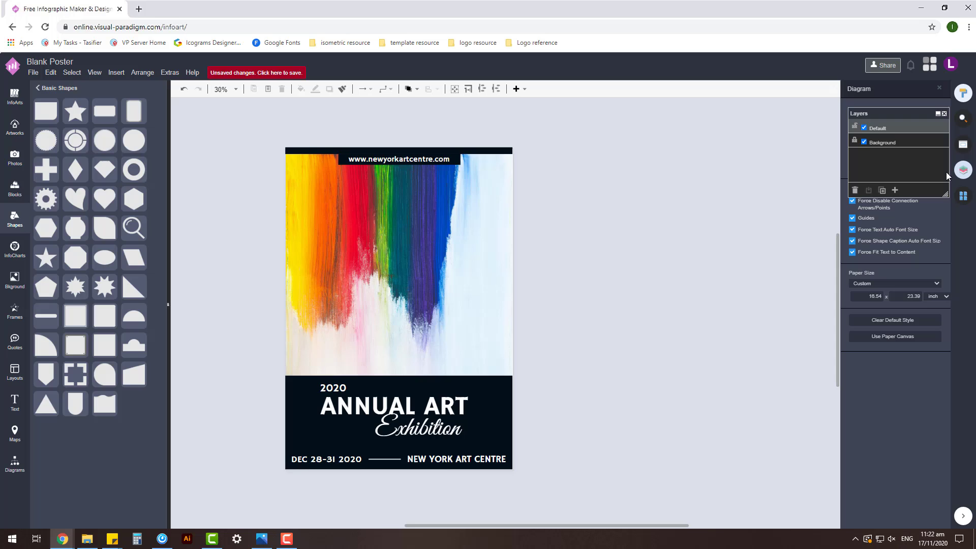
pyautogui.click(884, 142)
pyautogui.click(401, 319)
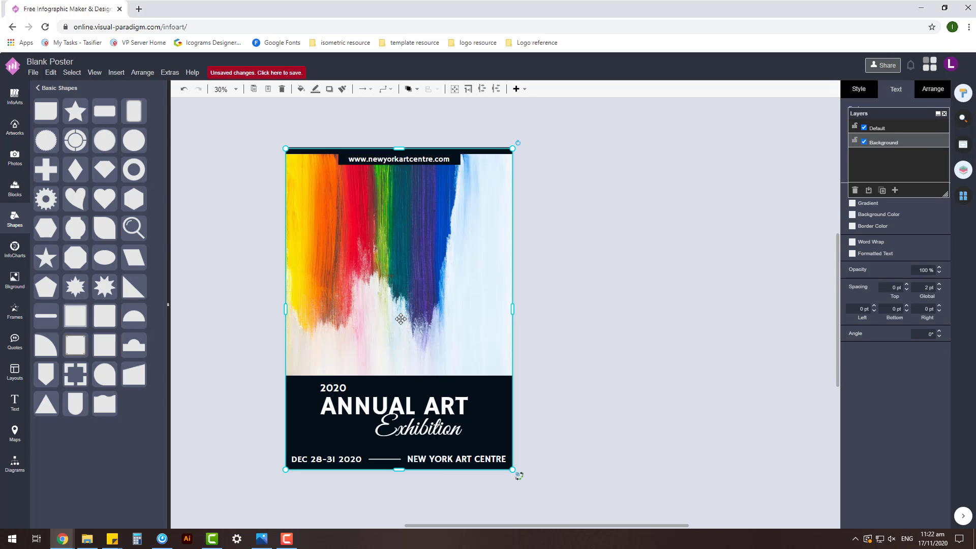
pyautogui.click(14, 158)
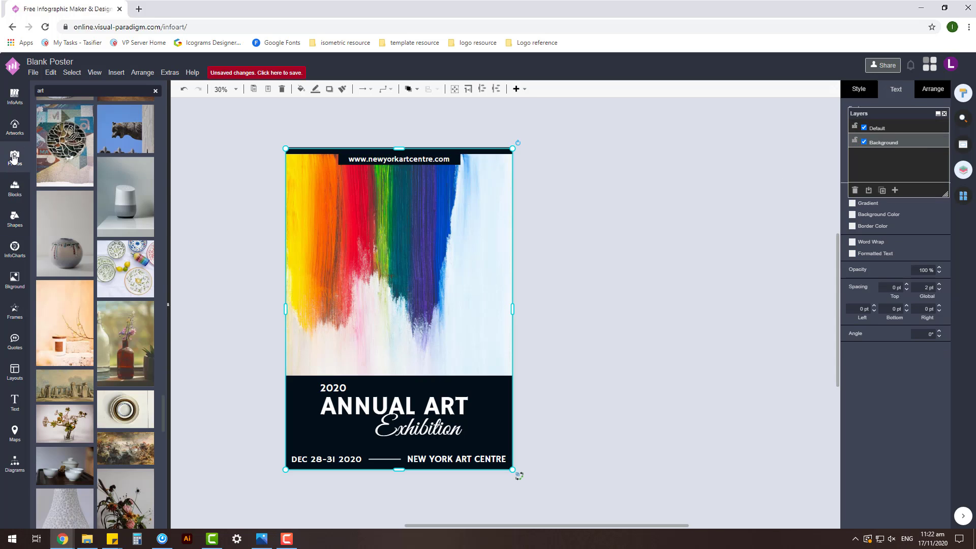
pyautogui.press('Delete')
# Try the grey smart speaker photo as the poster's full-page background, and remove it again.
pyautogui.moveTo(151, 222); pyautogui.dragTo(513, 227)
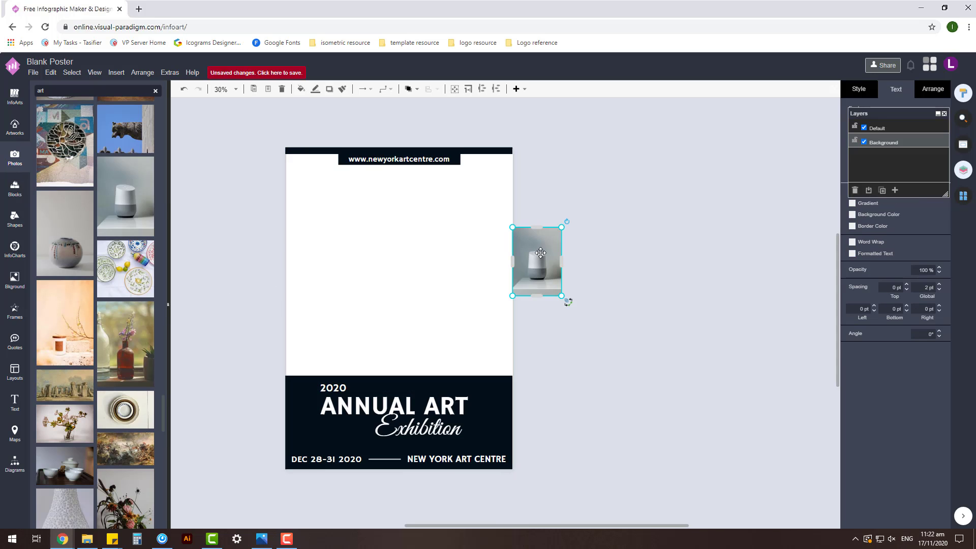
pyautogui.press('Delete')
pyautogui.moveTo(126, 196); pyautogui.dragTo(292, 242)
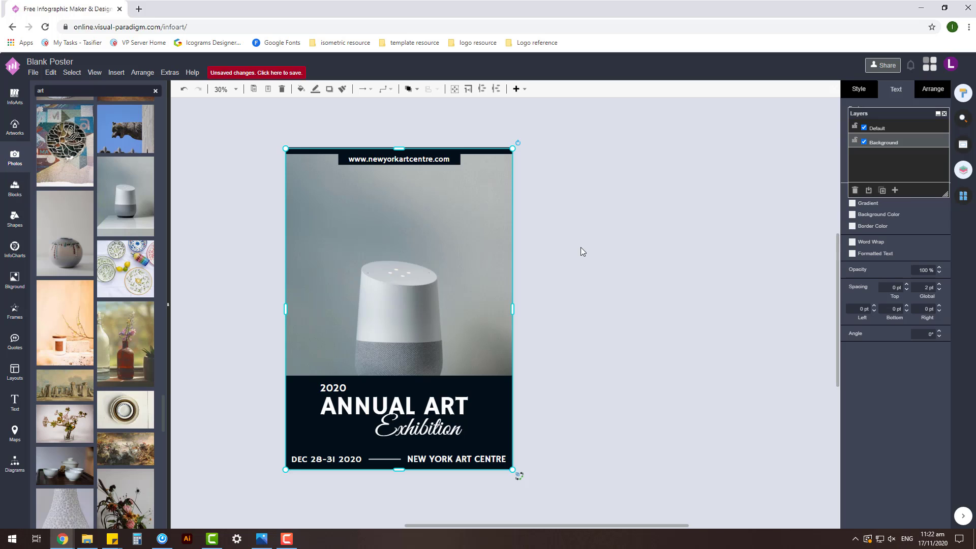
pyautogui.press('Delete')
# Try the white flower-textured vase photo as the poster's full-page background.
pyautogui.scroll(-7, 95, 352)
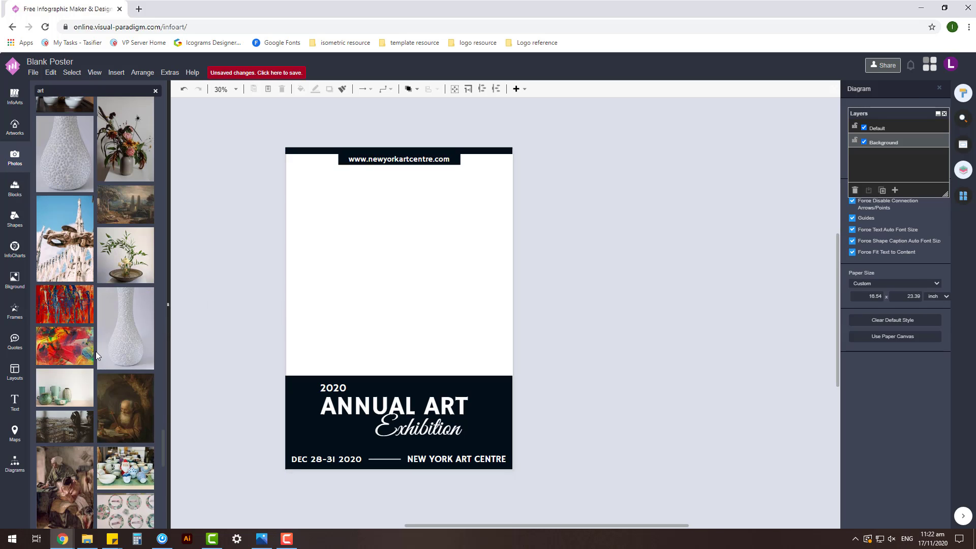
pyautogui.moveTo(123, 337); pyautogui.dragTo(282, 263)
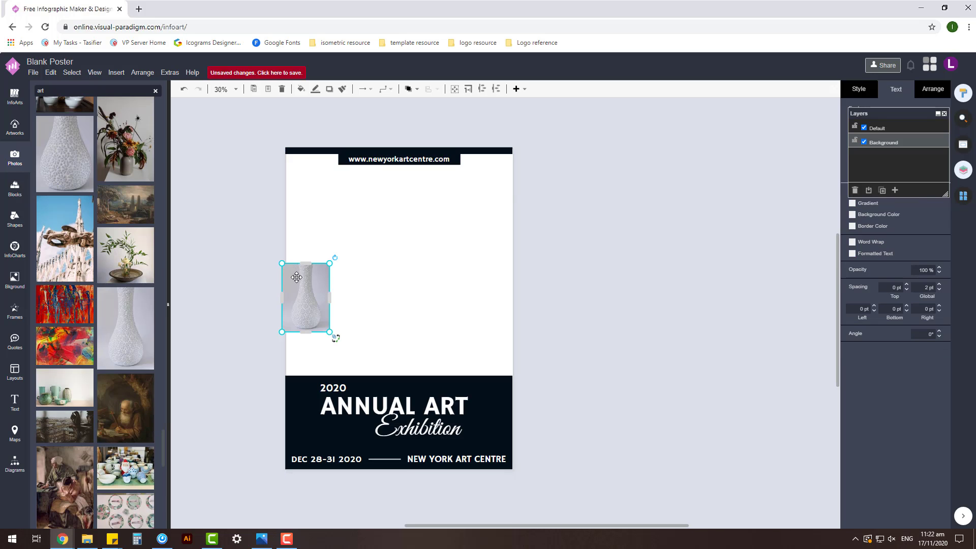
pyautogui.press('Delete')
pyautogui.moveTo(124, 332); pyautogui.dragTo(296, 280)
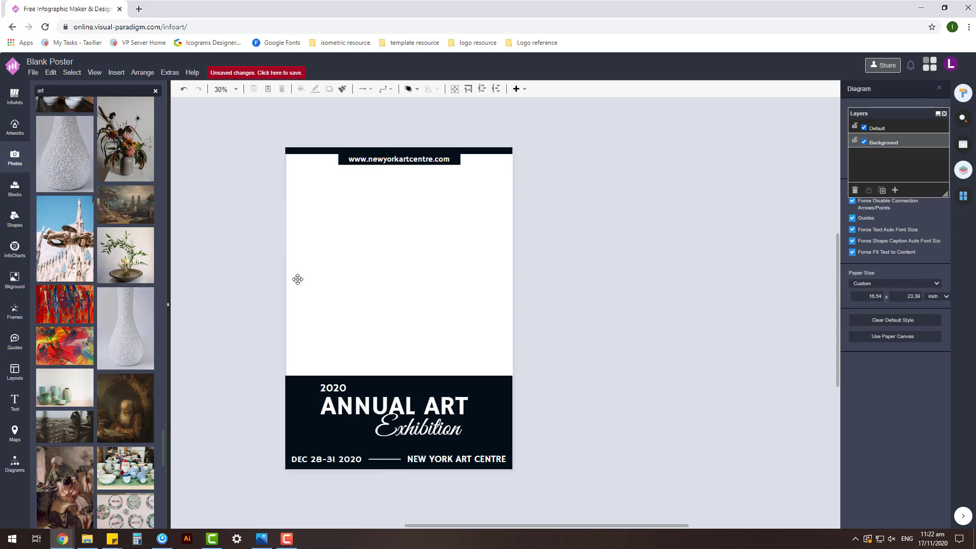
pyautogui.click(611, 281)
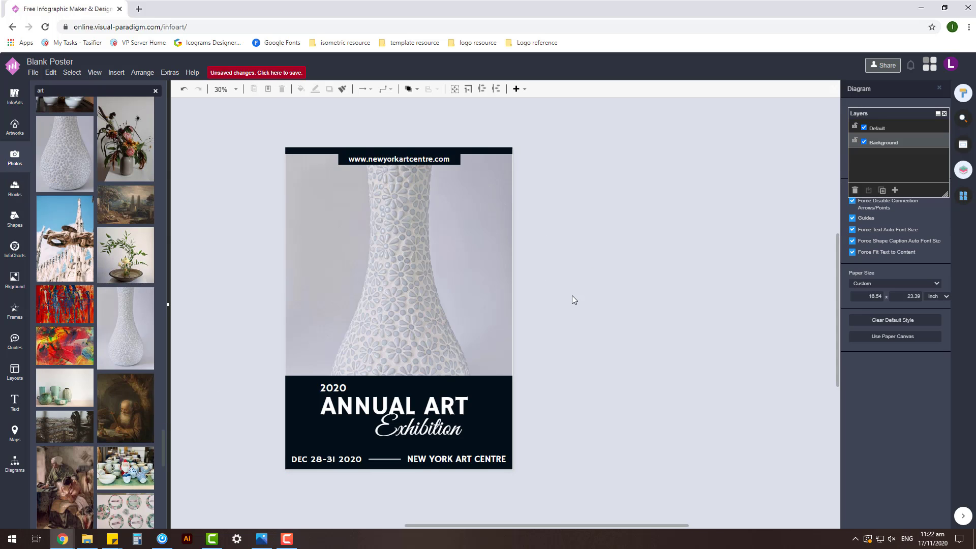
pyautogui.scroll(1, 380, 347)
pyautogui.scroll(-1, 380, 347)
# Try the carved stone face photo and the purple flower photo as full-page backgrounds, undoing each one.
pyautogui.scroll(-5, 130, 377)
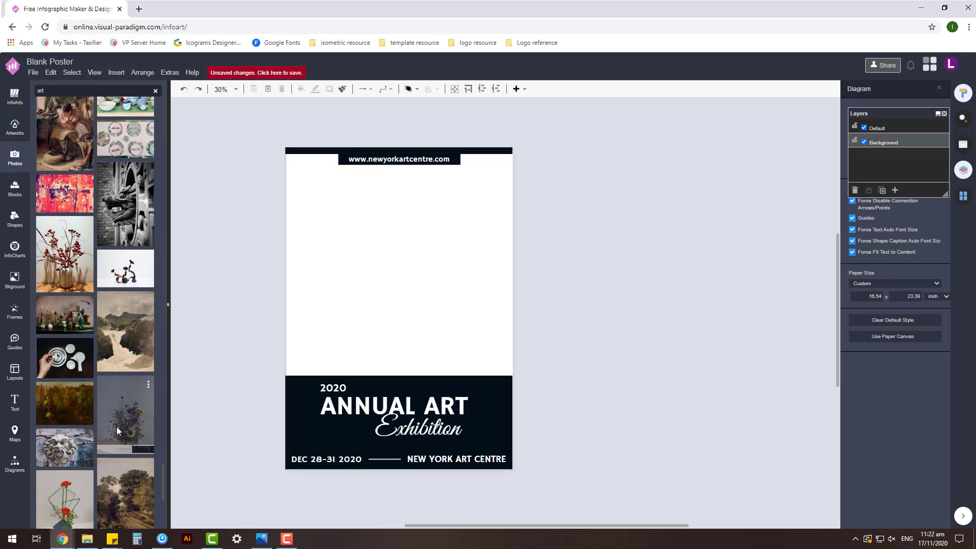
pyautogui.moveTo(117, 426); pyautogui.dragTo(292, 239)
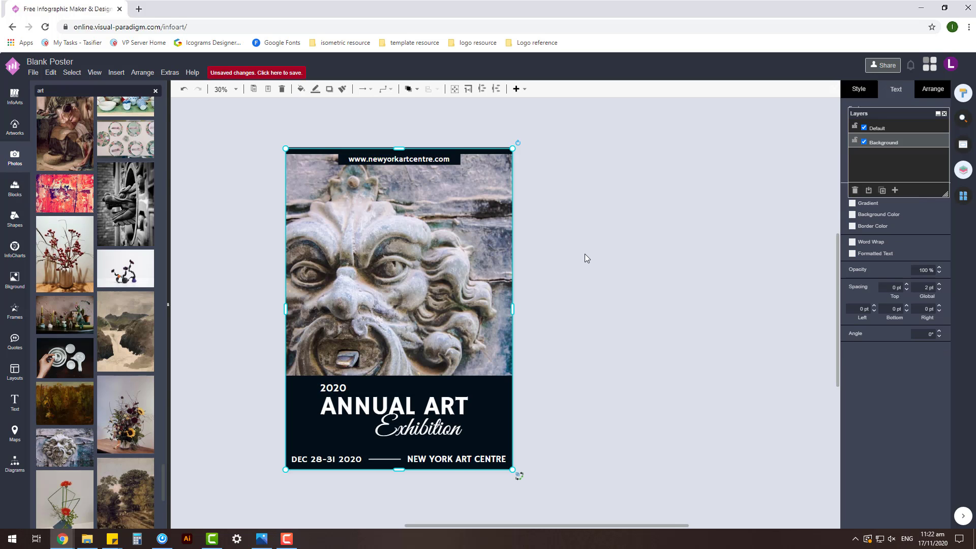
pyautogui.hotkey('ctrl', 'z')
pyautogui.moveTo(139, 272); pyautogui.dragTo(280, 268)
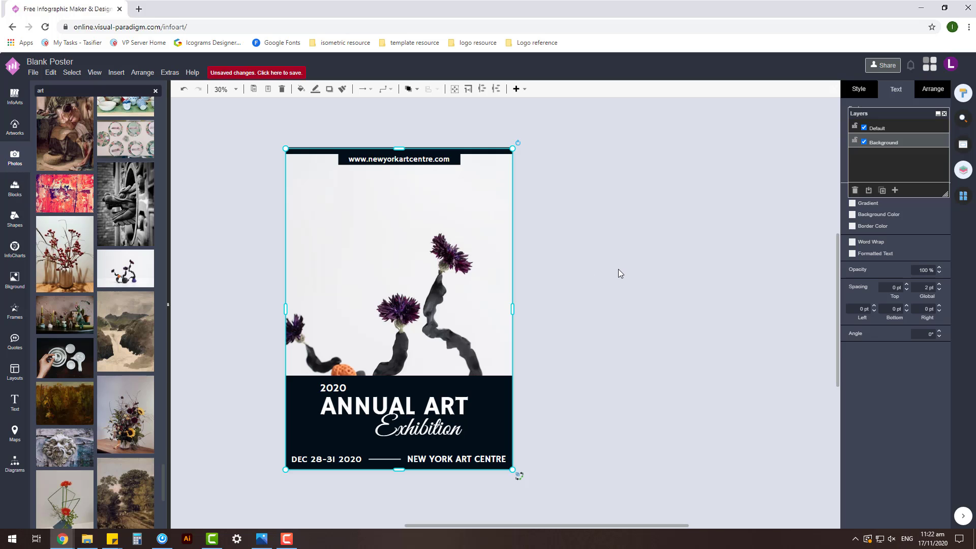
pyautogui.hotkey('ctrl', 'z')
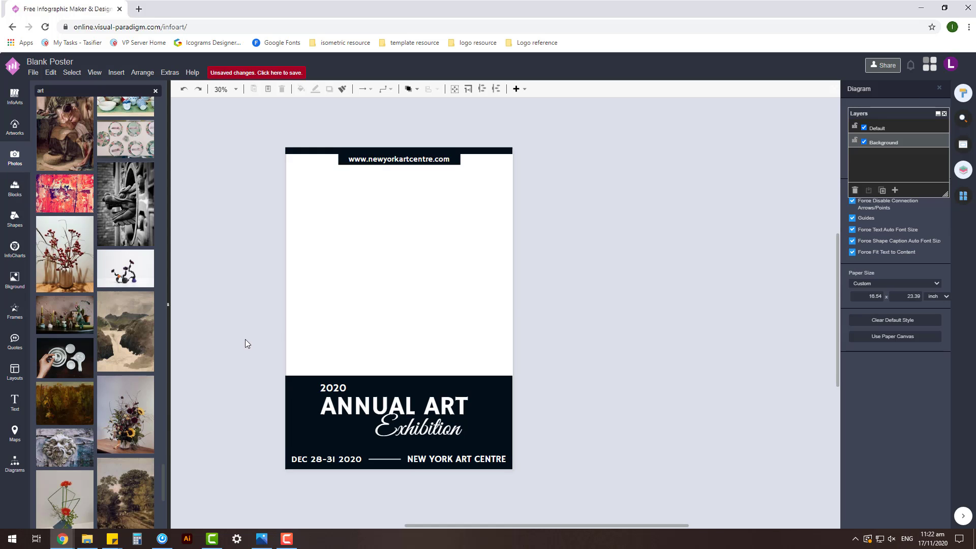
# Browse further through the art photos and try the red abstract painting as the poster background, undoing it.
pyautogui.scroll(-3, 127, 330)
pyautogui.moveTo(138, 368)
pyautogui.scroll(-10, 138, 368)
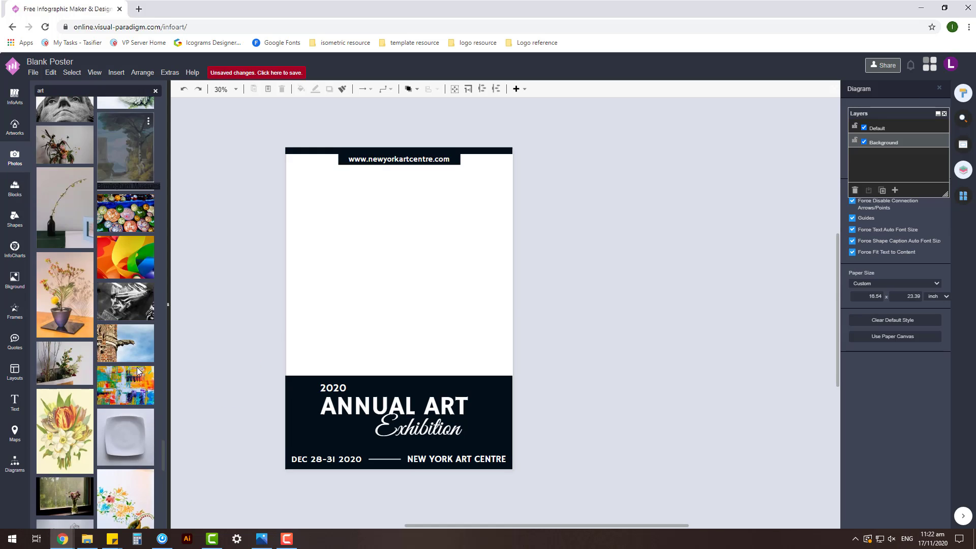
pyautogui.scroll(-10, 138, 372)
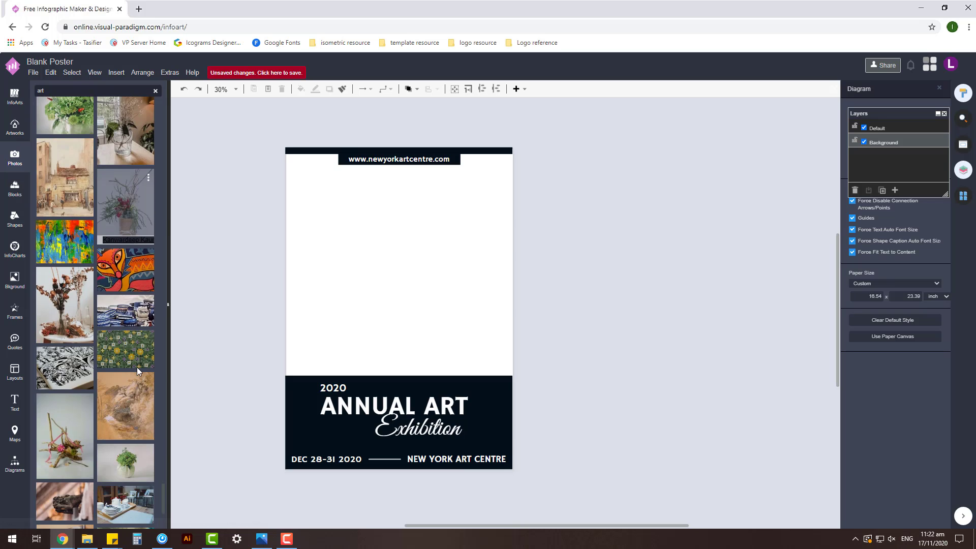
pyautogui.scroll(-10, 137, 371)
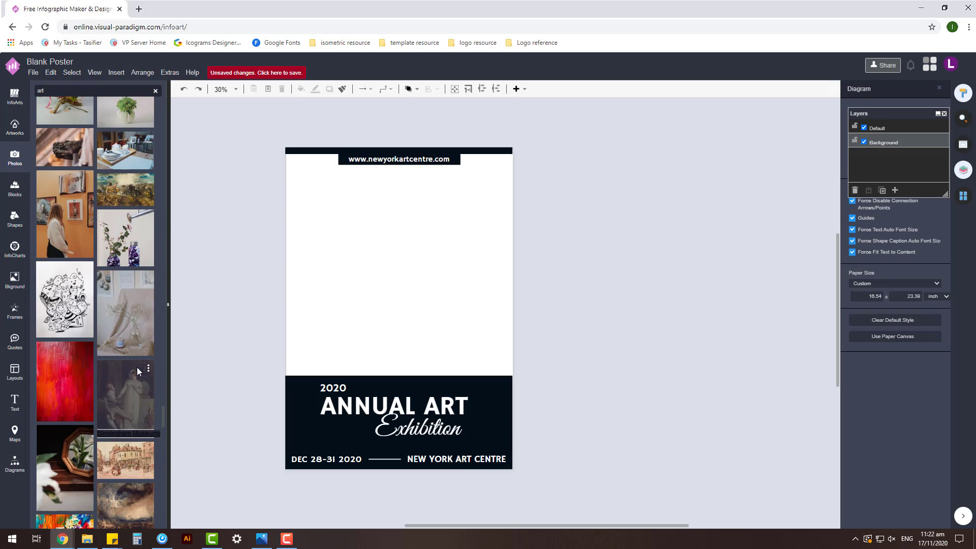
pyautogui.moveTo(63, 374); pyautogui.dragTo(286, 239)
pyautogui.hotkey('ctrl', 'z')
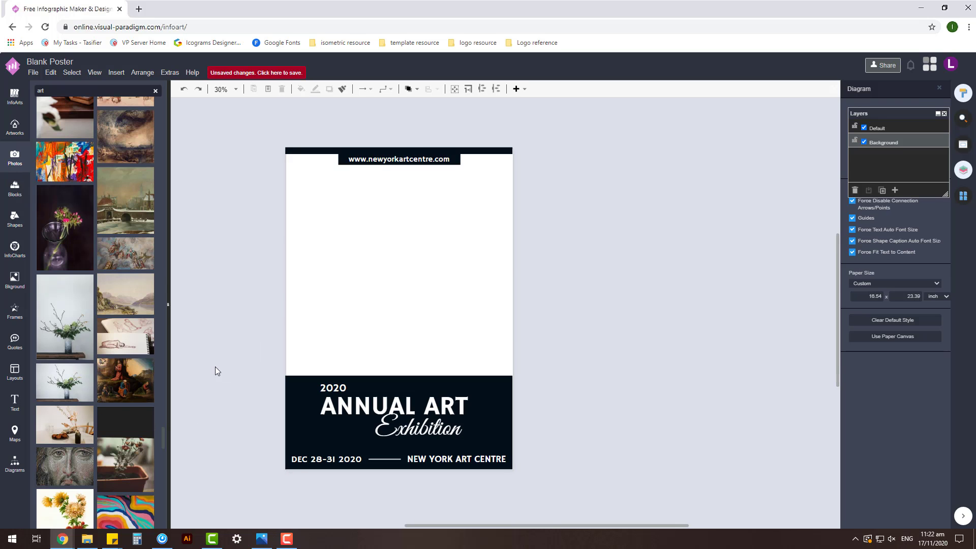
# Try the photo of the round white vase against a blue backdrop as the poster background, and undo it.
pyautogui.scroll(-5, 77, 420)
pyautogui.moveTo(129, 269); pyautogui.dragTo(292, 262)
pyautogui.hotkey('ctrl', 'z')
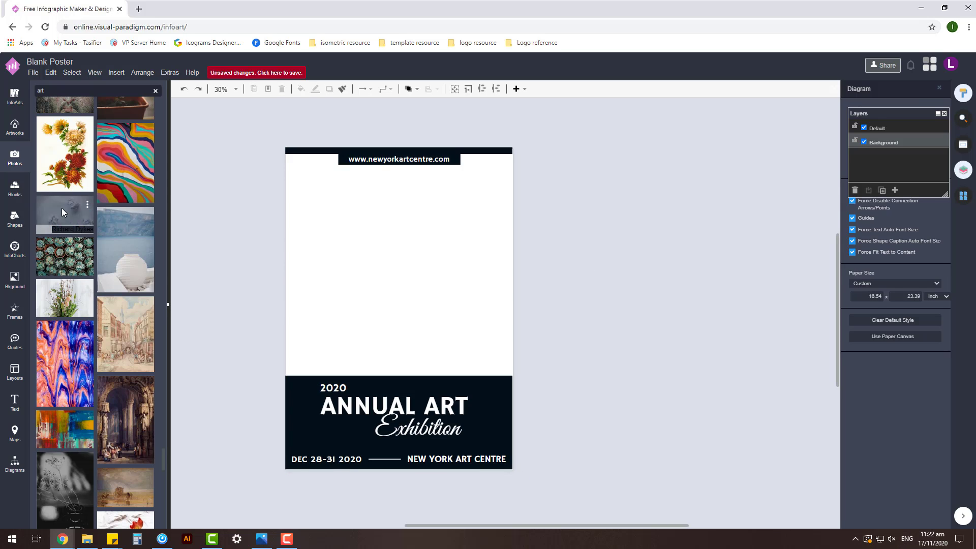
# Set the crumpled paper photo as the poster's full-page background.
pyautogui.moveTo(62, 208); pyautogui.dragTo(289, 222)
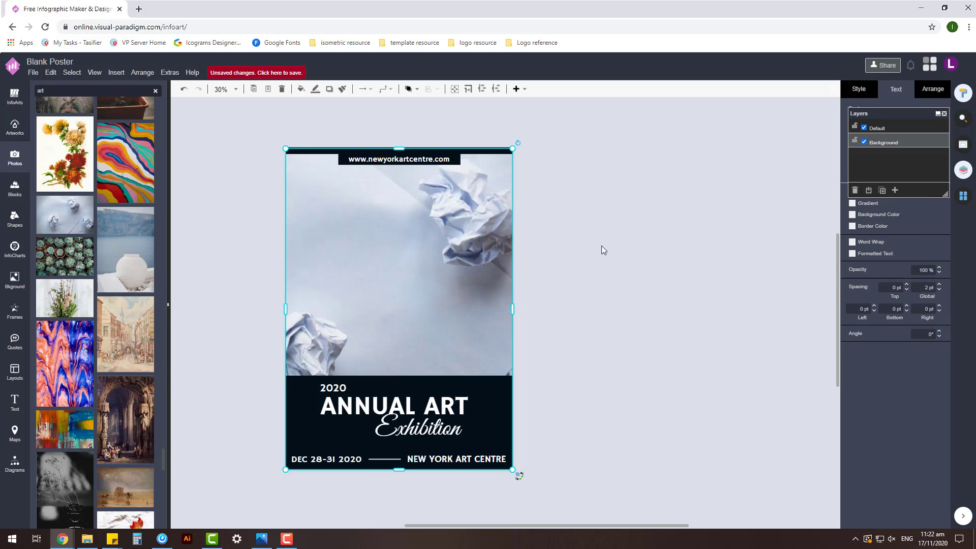
# Undo the crumpled paper background and set the black-and-white dried flower photo as the poster's full-page background.
pyautogui.hotkey('ctrl', 'z')
pyautogui.scroll(-5, 148, 389)
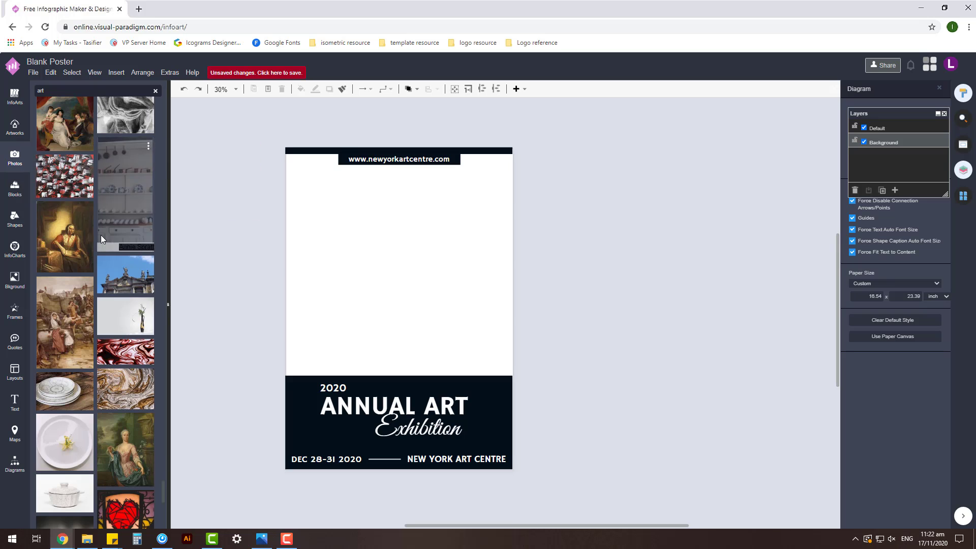
pyautogui.scroll(3, 101, 235)
pyautogui.moveTo(63, 143); pyautogui.dragTo(286, 214)
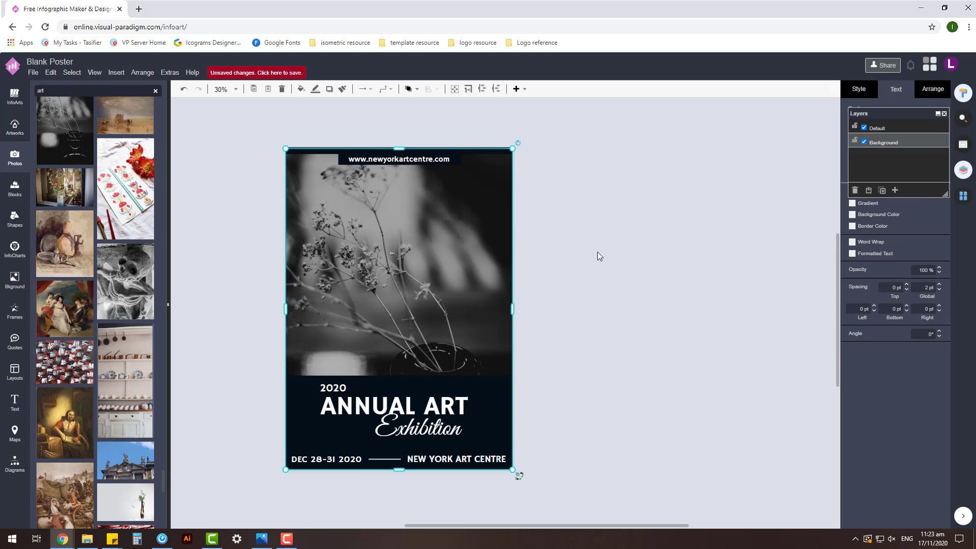
# Select the dried flower photo and move the Layers window onto the empty canvas area beside the poster.
pyautogui.click(598, 255)
pyautogui.click(500, 252)
pyautogui.moveTo(899, 111); pyautogui.dragTo(718, 147)
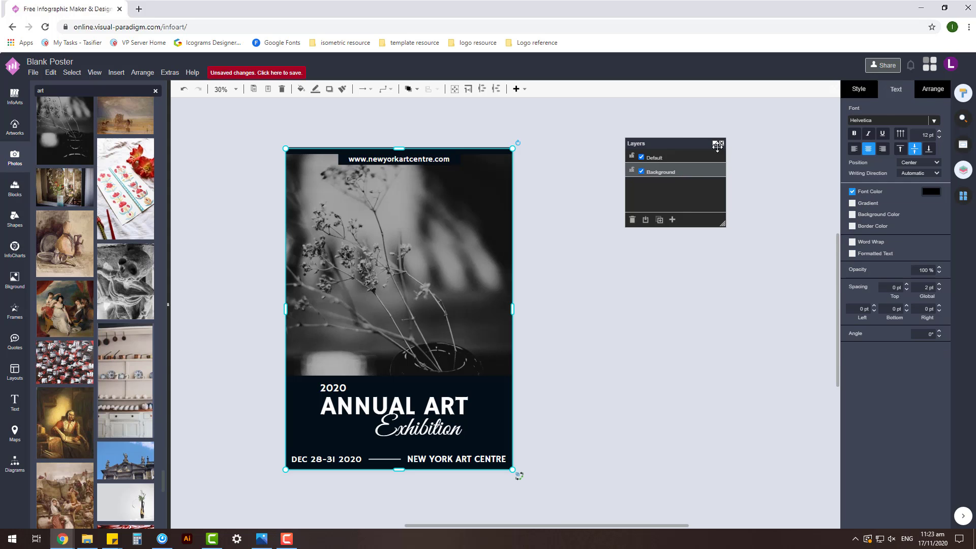
# Raise the dried flower photo's brightness to 219% and set its contrast to 98%.
pyautogui.click(859, 89)
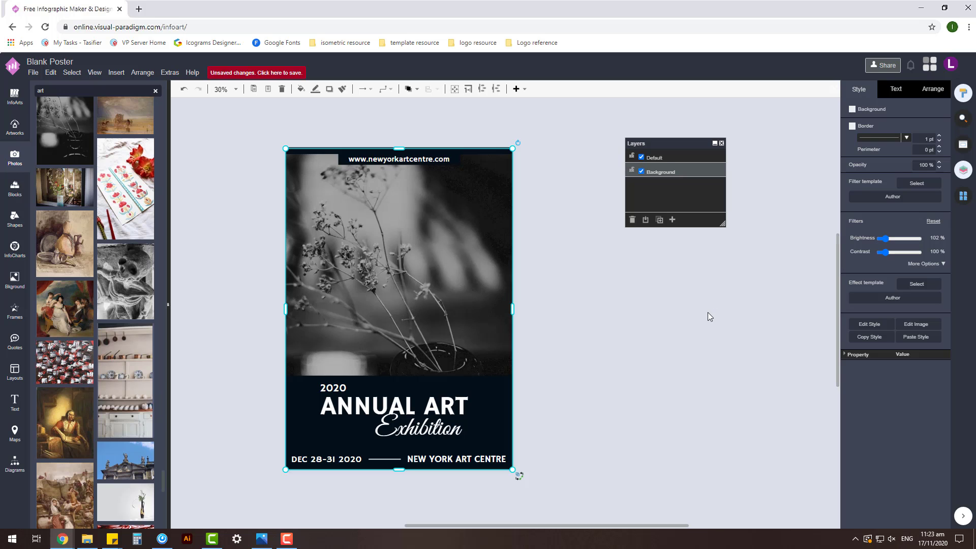
pyautogui.press('Right')
pyautogui.press('Right')
pyautogui.press('Right')
pyautogui.press('Right')
pyautogui.press('Right')
pyautogui.press('Right')
pyautogui.press('Right')
pyautogui.press('Right')
pyautogui.press('Right')
pyautogui.press('Right')
pyautogui.press('Right')
pyautogui.press('Right')
pyautogui.press('Right')
pyautogui.press('Right')
pyautogui.press('Right')
pyautogui.press('Right')
pyautogui.press('Right')
pyautogui.press('Right')
pyautogui.press('Right')
pyautogui.press('Right')
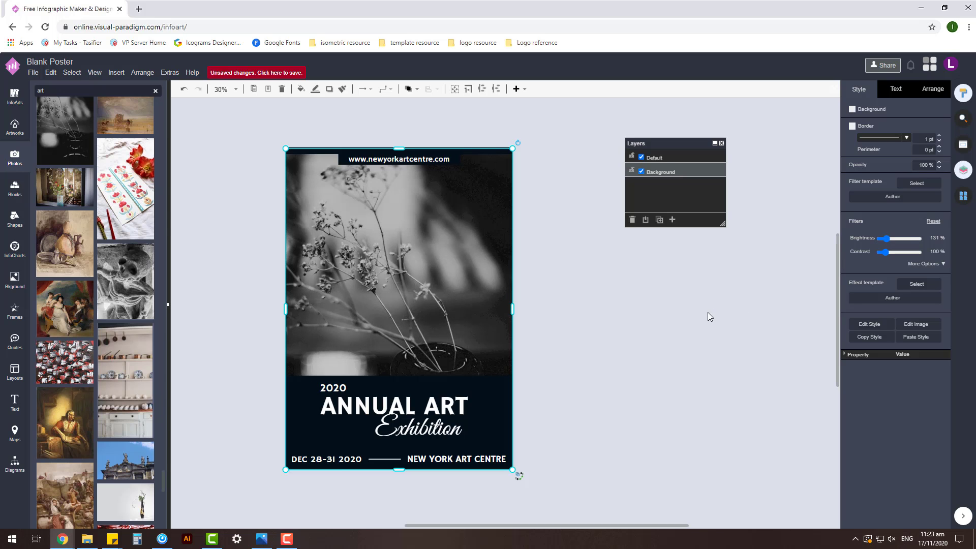
pyautogui.moveTo(887, 238); pyautogui.dragTo(887, 256)
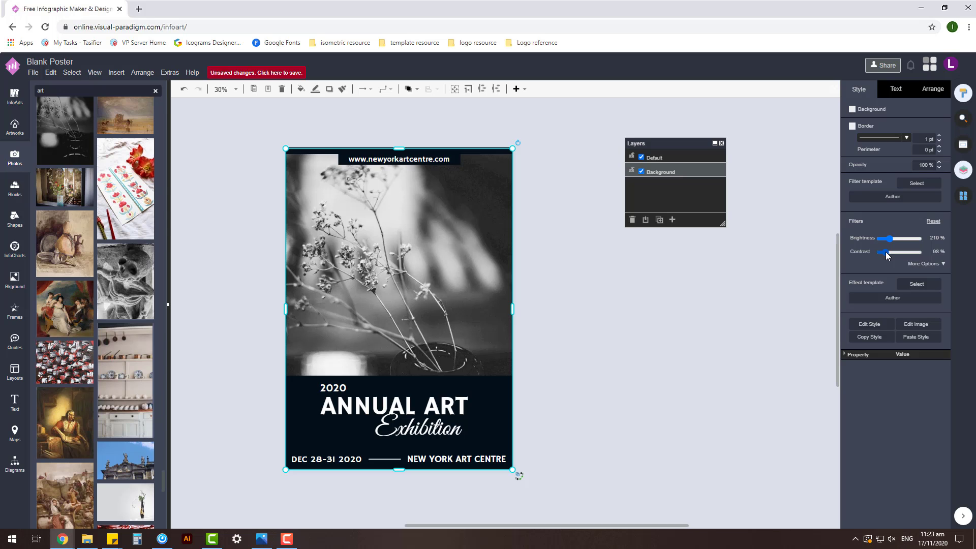
pyautogui.click(654, 345)
# Browse further through the art photos for another possible poster background.
pyautogui.scroll(-5, 33, 345)
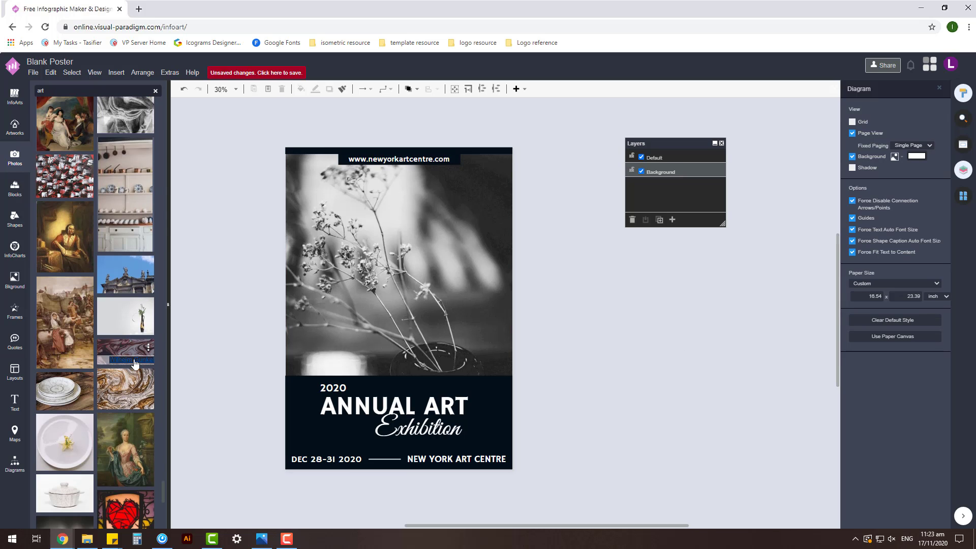
pyautogui.scroll(-5, 127, 327)
pyautogui.scroll(-5, 119, 337)
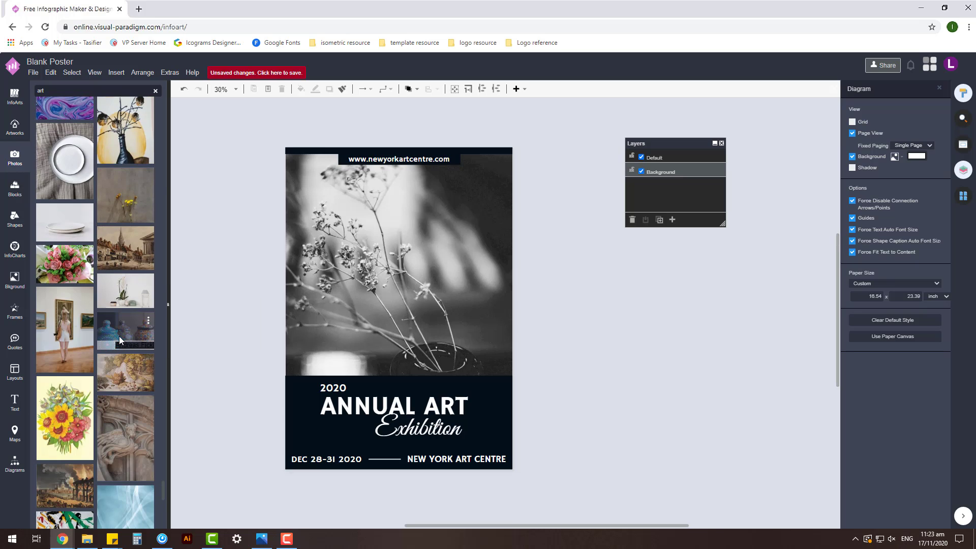
pyautogui.scroll(-5, 119, 337)
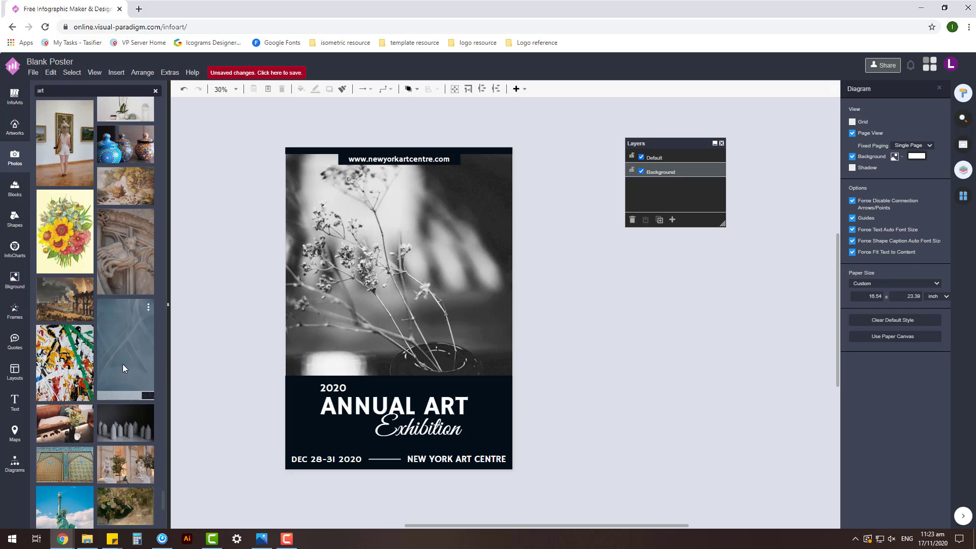
pyautogui.scroll(-5, 123, 364)
pyautogui.scroll(-5, 123, 364)
pyautogui.scroll(-5, 123, 364)
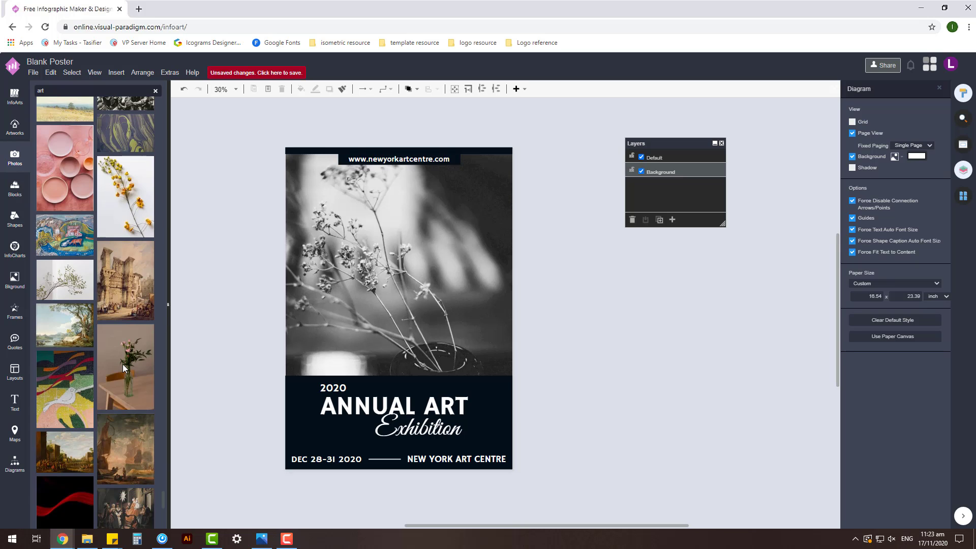
pyautogui.scroll(-5, 123, 363)
pyautogui.scroll(-5, 123, 364)
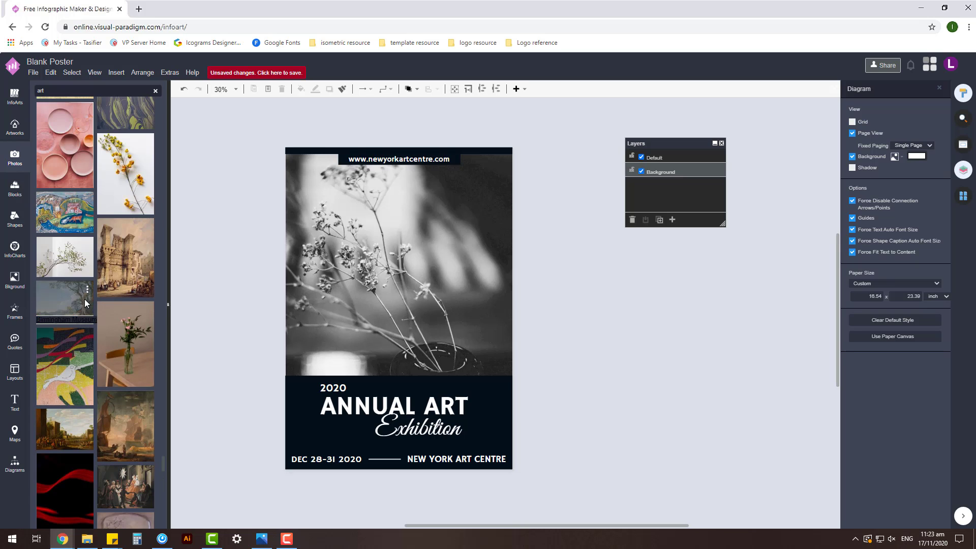
# Move the dried flower photo off the poster and try the pale tree branch photo as the background.
pyautogui.moveTo(65, 260); pyautogui.dragTo(571, 276)
pyautogui.press('Delete')
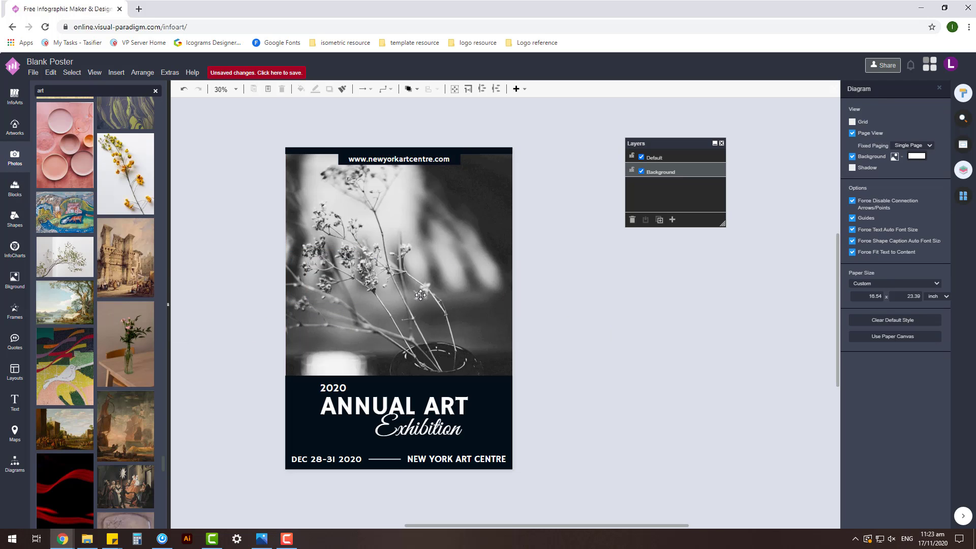
pyautogui.click(421, 295)
pyautogui.moveTo(396, 292); pyautogui.dragTo(684, 309)
pyautogui.moveTo(44, 264); pyautogui.dragTo(282, 249)
pyautogui.press('Delete')
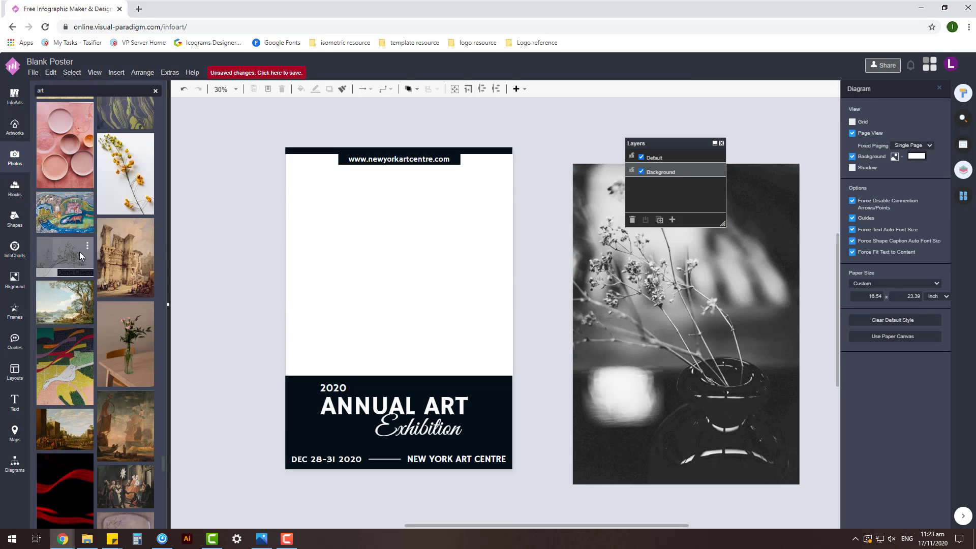
pyautogui.moveTo(79, 252); pyautogui.dragTo(287, 244)
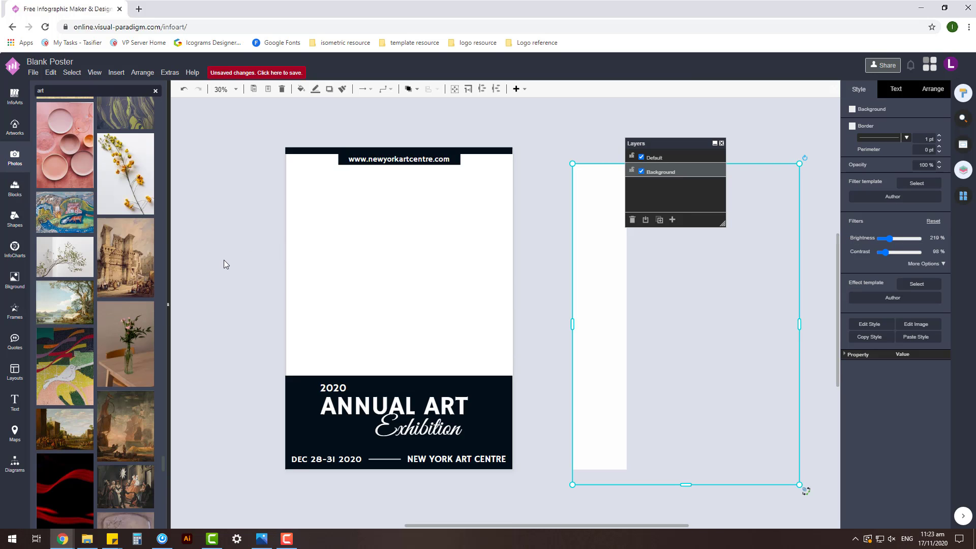
# Undo the branch photo trial, the flower photo's move and its latest contrast adjustments.
pyautogui.hotkey('ctrl', 'z')
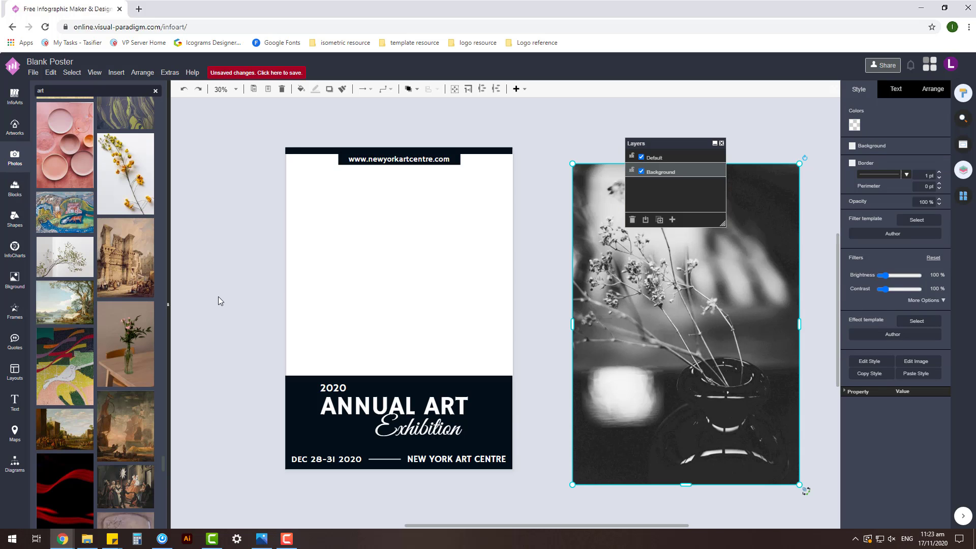
pyautogui.hotkey('ctrl', 'z')
pyautogui.hotkey('ctrl', 'z')
pyautogui.hotkey('ctrl', 'z')
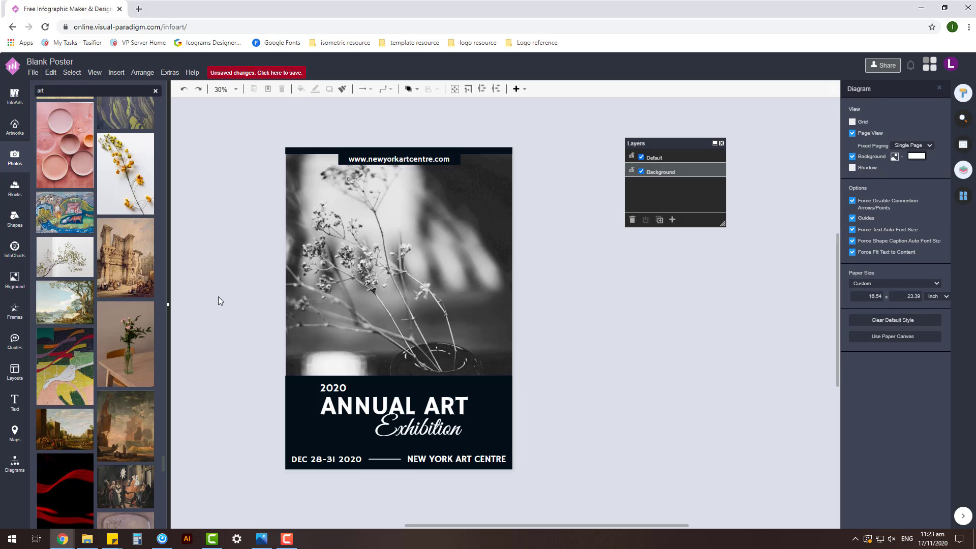
pyautogui.hotkey('ctrl', 'z')
pyautogui.hotkey('ctrl', 'z')
pyautogui.hotkey('ctrl', 'z')
pyautogui.hotkey('ctrl', 'z')
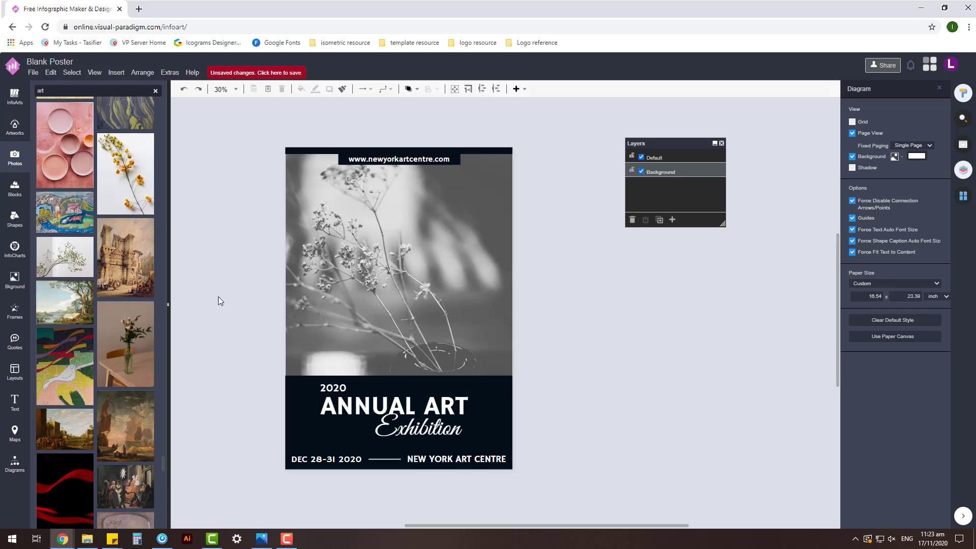
pyautogui.hotkey('ctrl', 'z')
pyautogui.hotkey('ctrl', 'z')
pyautogui.hotkey('ctrl', 'z')
pyautogui.hotkey('ctrl', 'z')
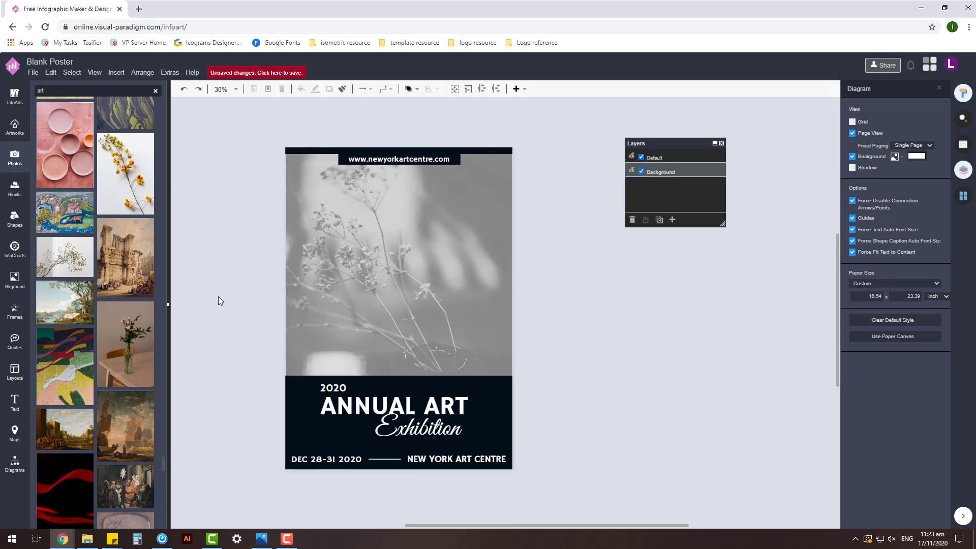
pyautogui.hotkey('ctrl', 'z')
pyautogui.hotkey('ctrl', 'z')
pyautogui.hotkey('ctrl', 'z')
pyautogui.hotkey('ctrl', 'z')
pyautogui.hotkey('ctrl', 'z')
pyautogui.hotkey('ctrl', 'z')
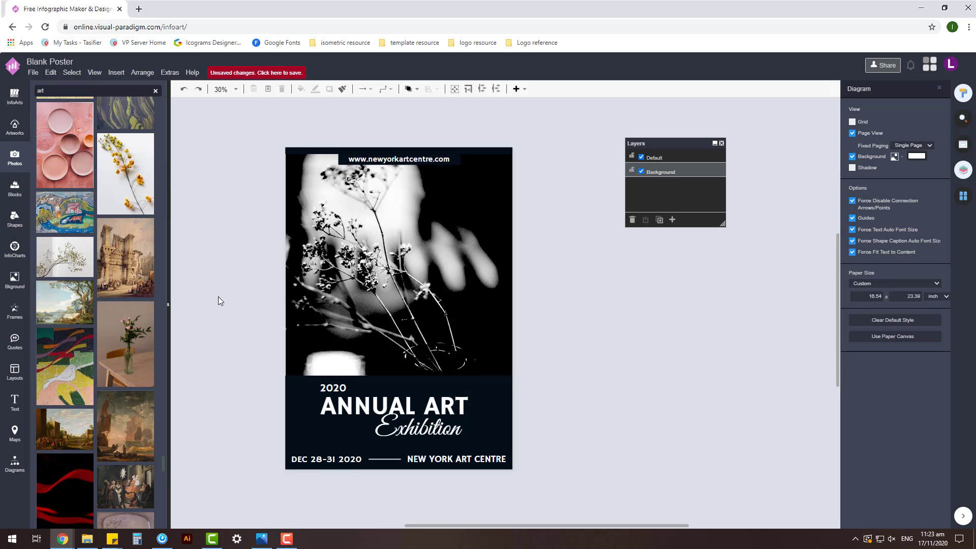
# Delete the dried flower photo, and try the pale tree branch photo as the background, undoing it.
pyautogui.click(290, 283)
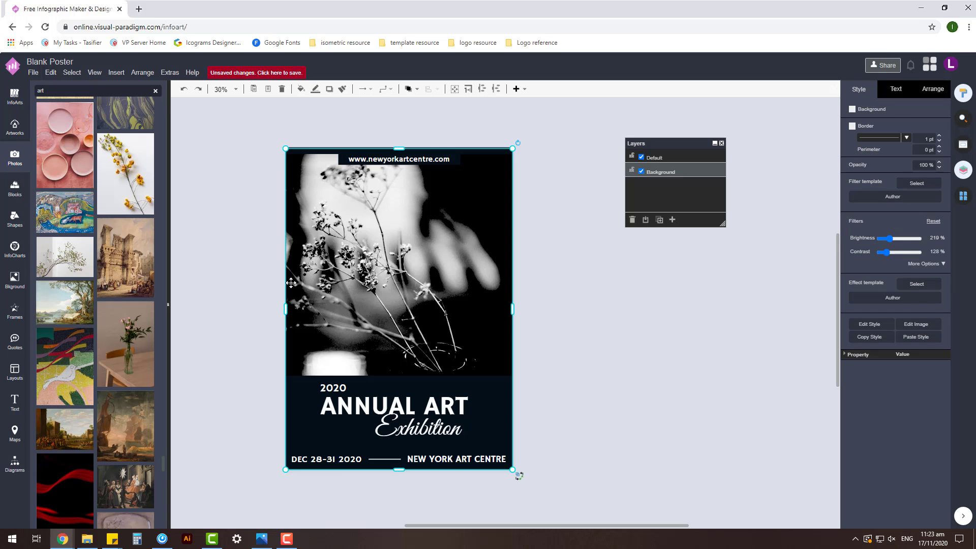
pyautogui.press('Delete')
pyautogui.moveTo(66, 266); pyautogui.dragTo(290, 262)
pyautogui.hotkey('ctrl', 'z')
# Set the landscape painting with trees and a cloudy sky as the poster's full-page background.
pyautogui.moveTo(77, 299); pyautogui.dragTo(288, 278)
pyautogui.hotkey('ctrl', 'z')
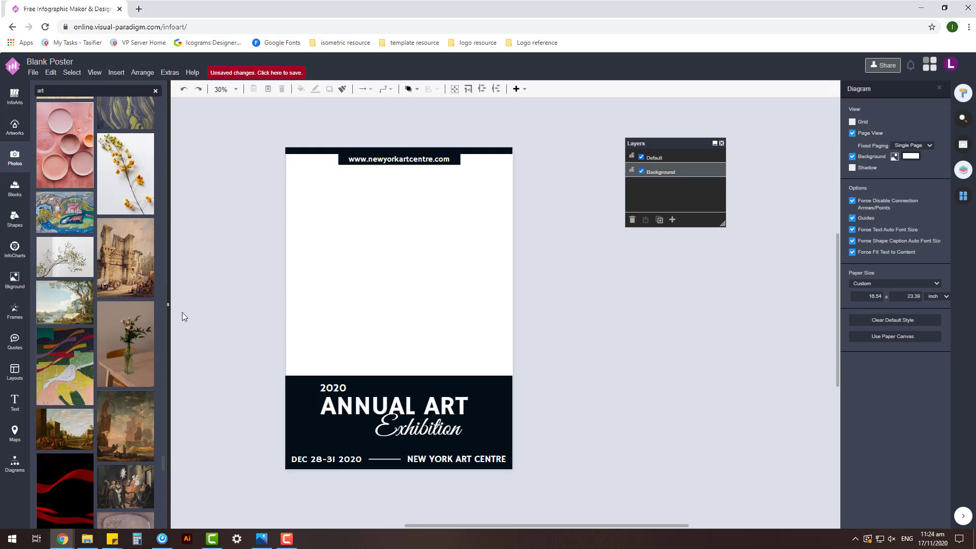
pyautogui.moveTo(87, 302); pyautogui.dragTo(259, 272)
pyautogui.scroll(-2, 388, 281)
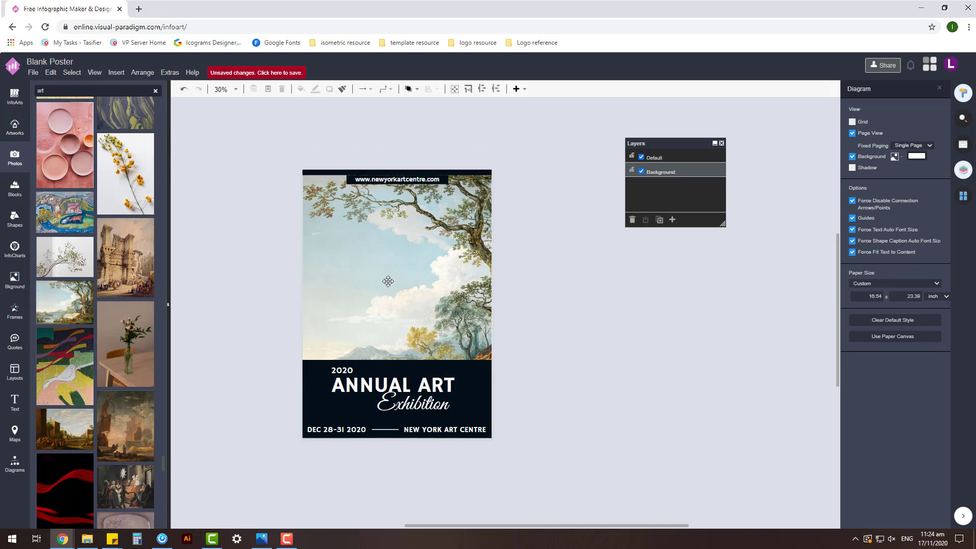
pyautogui.scroll(2, 388, 281)
pyautogui.moveTo(638, 329); pyautogui.dragTo(617, 335)
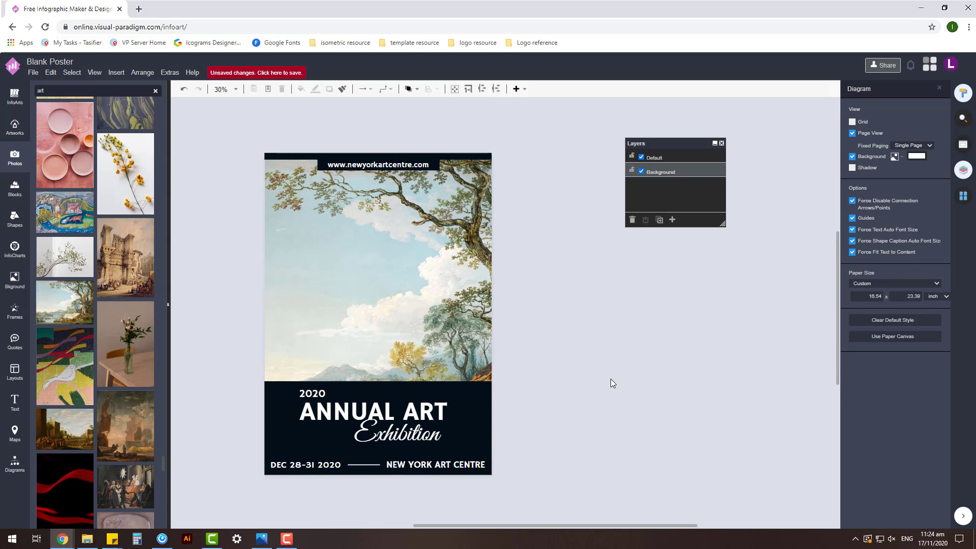
# Apply a slight dark navy overlay to the landscape painting.
pyautogui.click(398, 283)
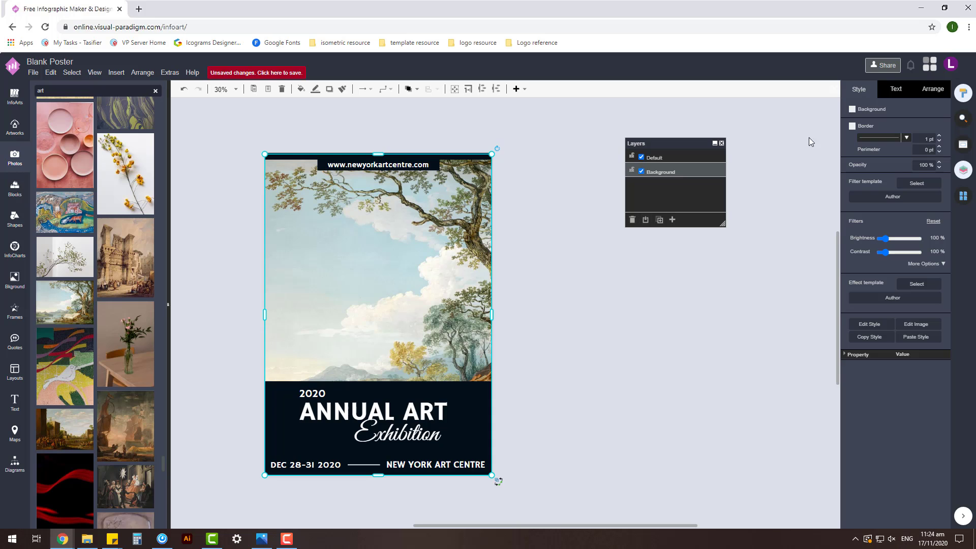
pyautogui.click(923, 263)
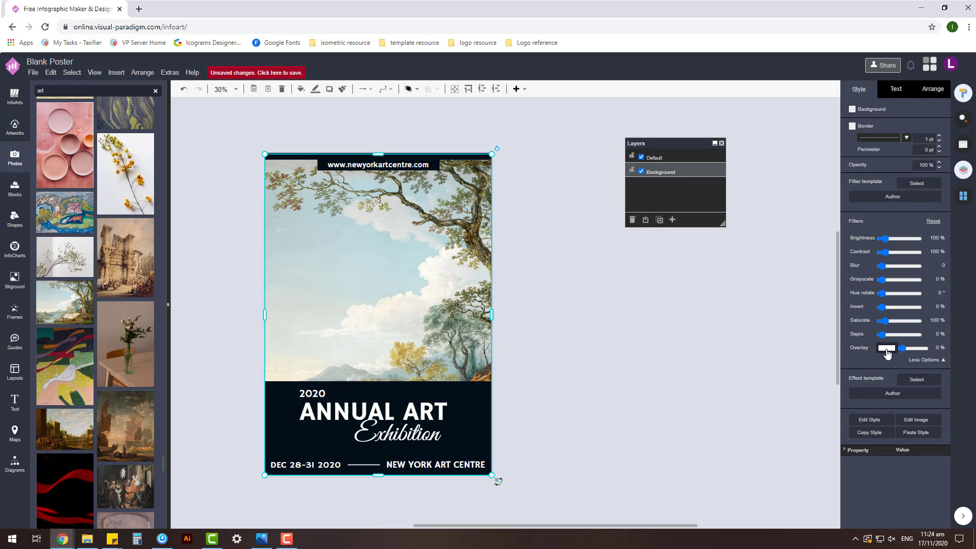
pyautogui.click(888, 351)
pyautogui.click(873, 387)
pyautogui.click(945, 503)
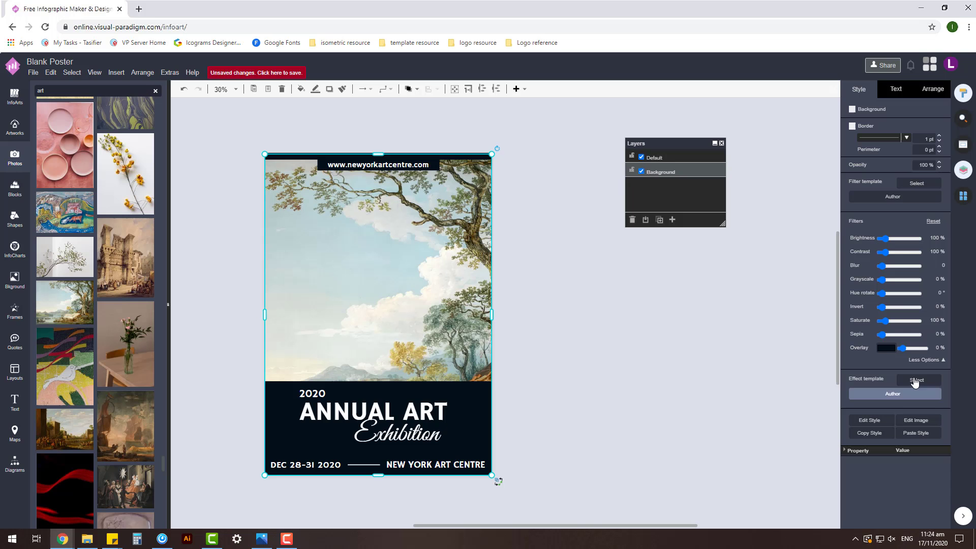
pyautogui.click(903, 349)
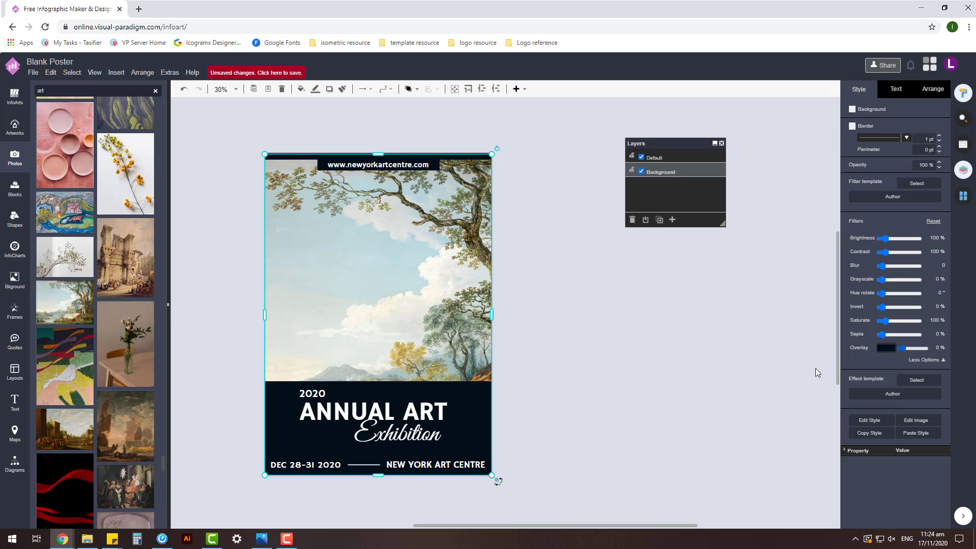
pyautogui.click(655, 376)
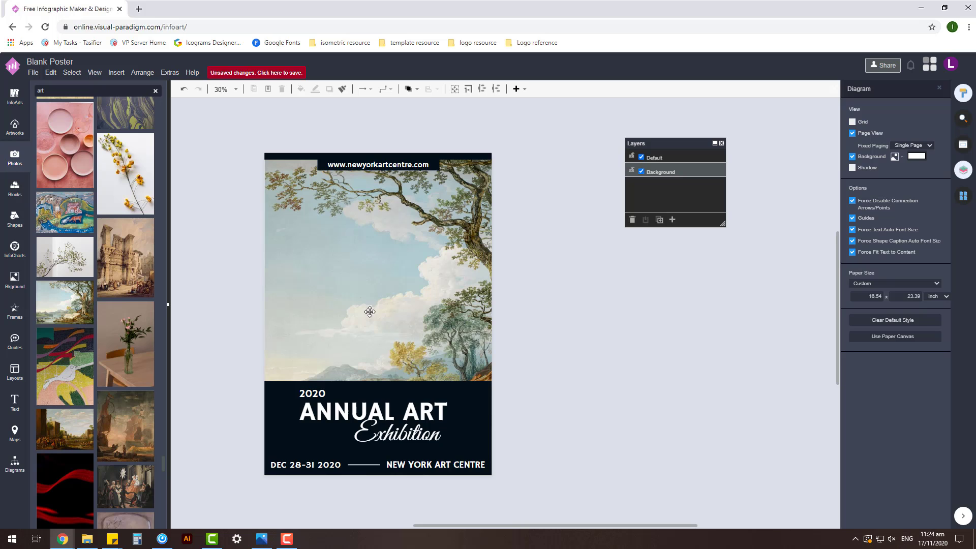
# Review the poster's layout and title texts together with the landscape background.
pyautogui.scroll(2, 345, 304)
pyautogui.scroll(-2, 345, 304)
pyautogui.moveTo(562, 385); pyautogui.dragTo(580, 369)
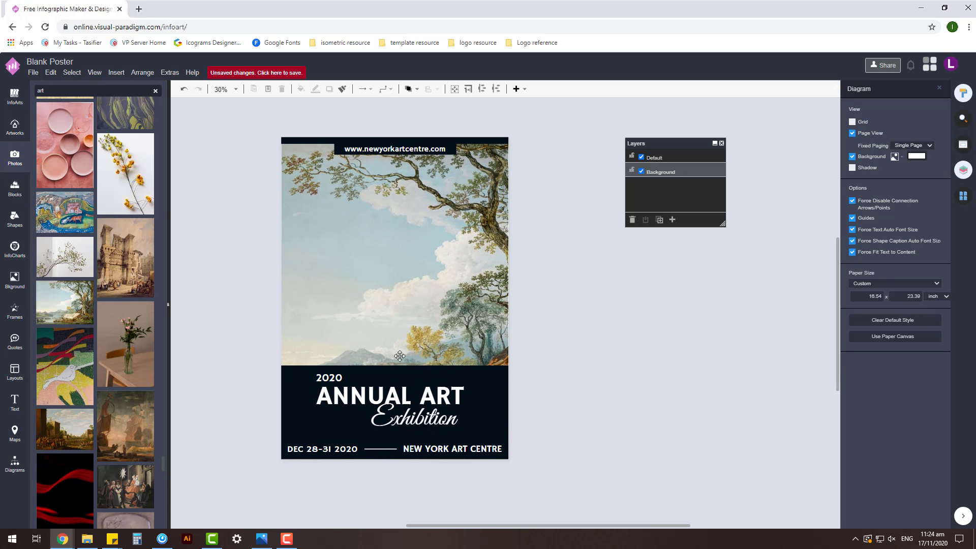
pyautogui.click(338, 377)
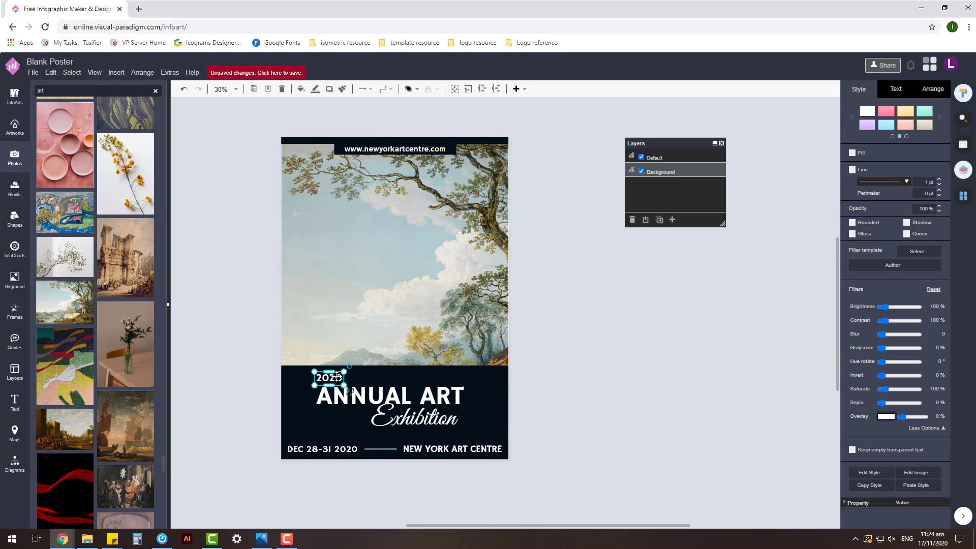
pyautogui.click(595, 379)
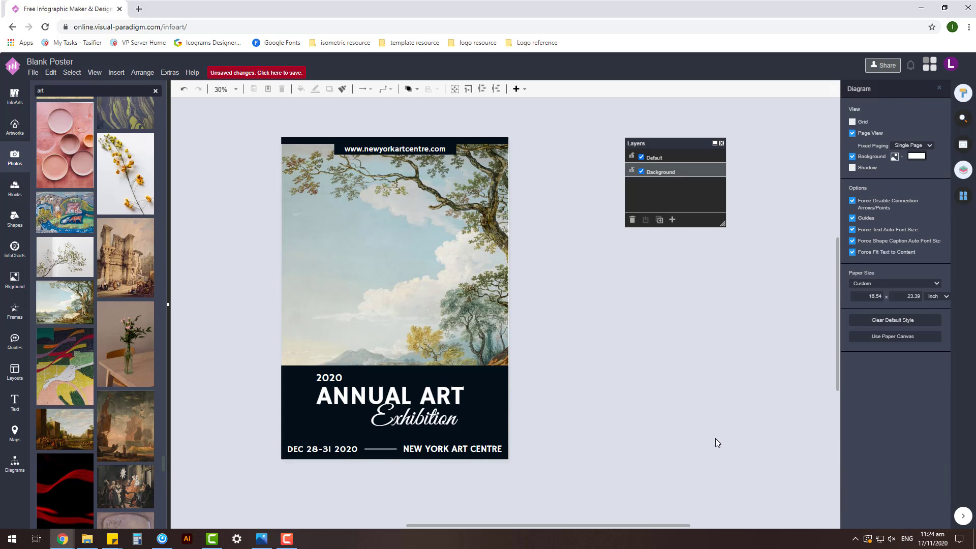
pyautogui.moveTo(745, 439); pyautogui.dragTo(224, 360)
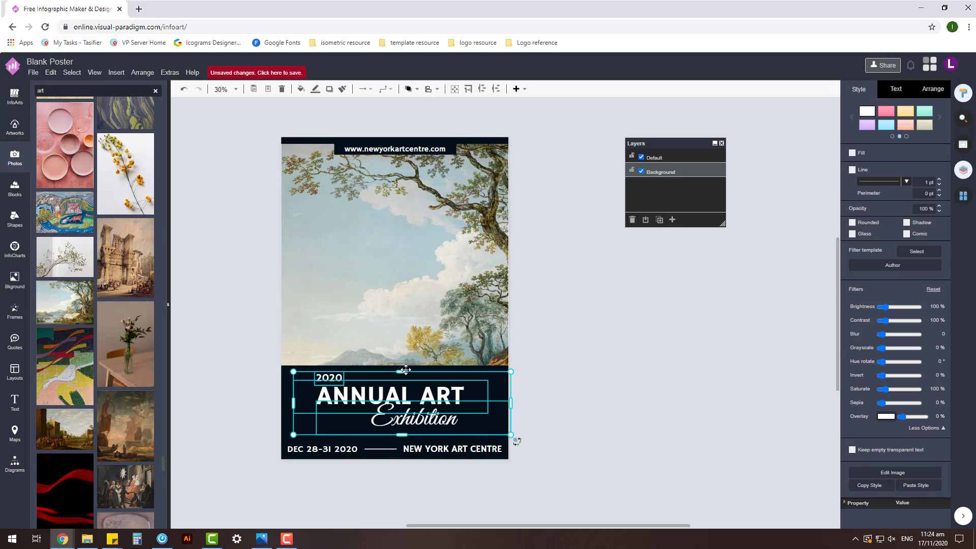
pyautogui.click(606, 354)
pyautogui.scroll(1, 409, 319)
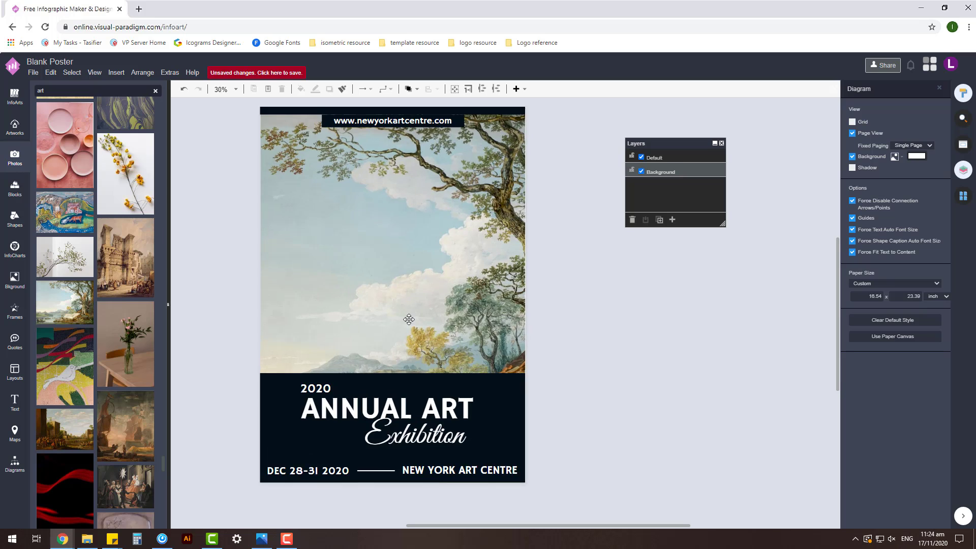
pyautogui.scroll(-1, 409, 319)
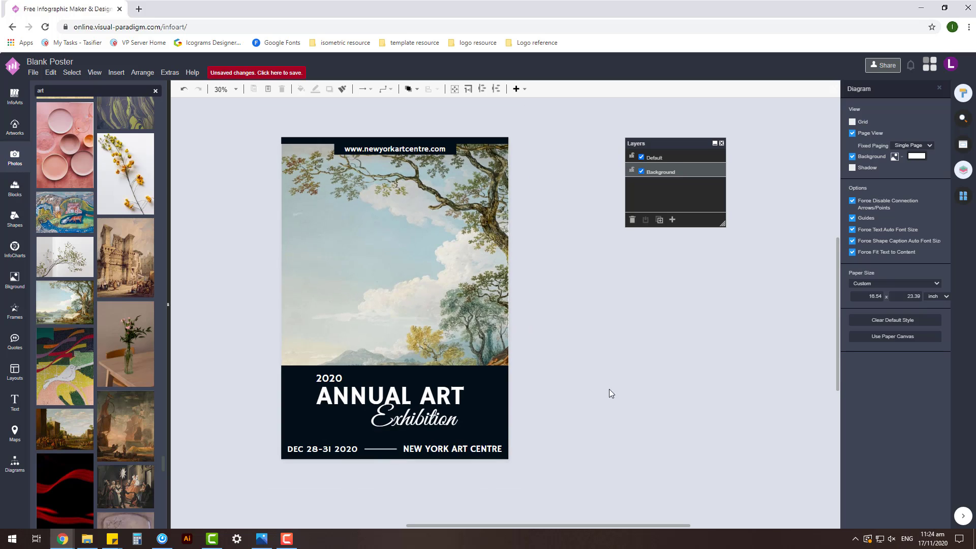
# Save the poster to the InfoART storage as "Blue 2020 Annual Art Exhibition Poster".
pyautogui.click(264, 69)
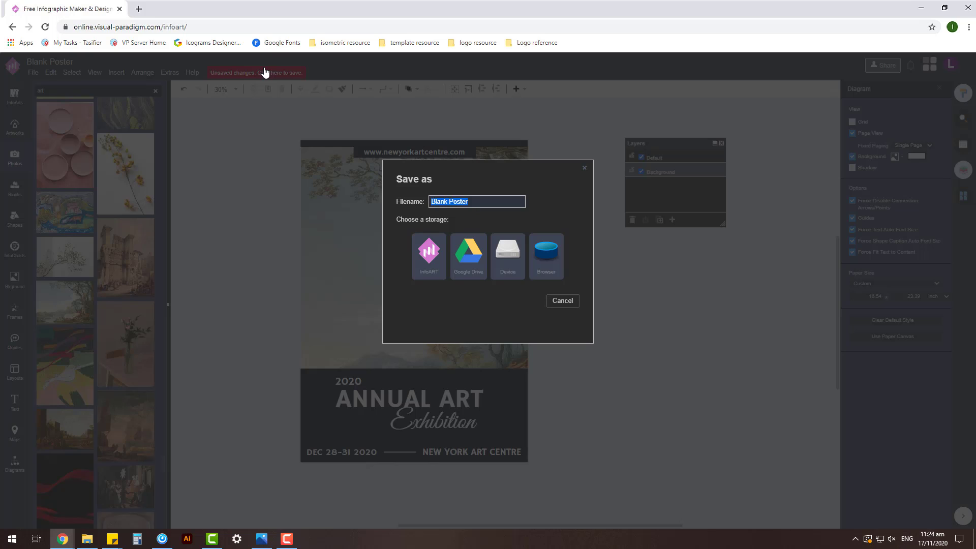
pyautogui.write('20')
pyautogui.write('Blue')
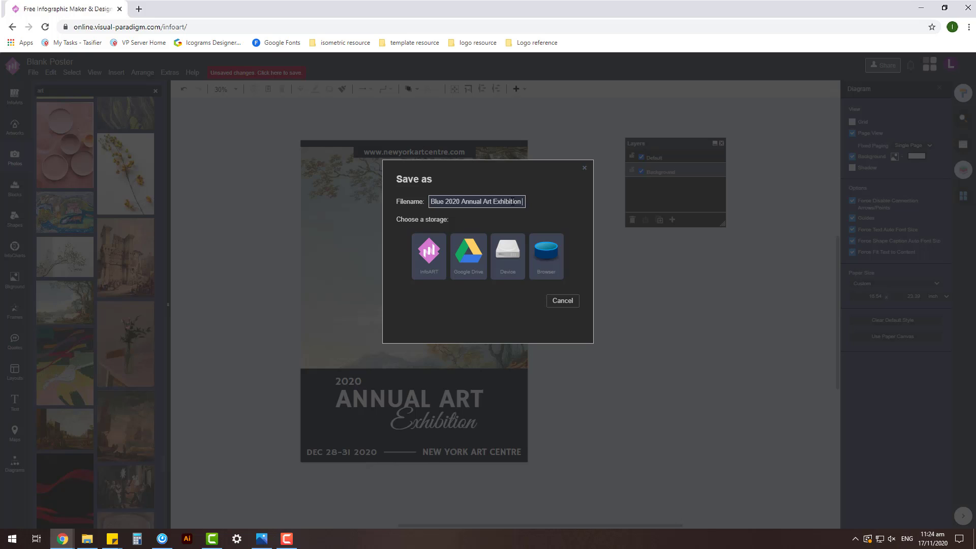
pyautogui.write('P')
pyautogui.press('BackSpace')
pyautogui.write('Poster')
pyautogui.hotkey('ctrl', 'a')
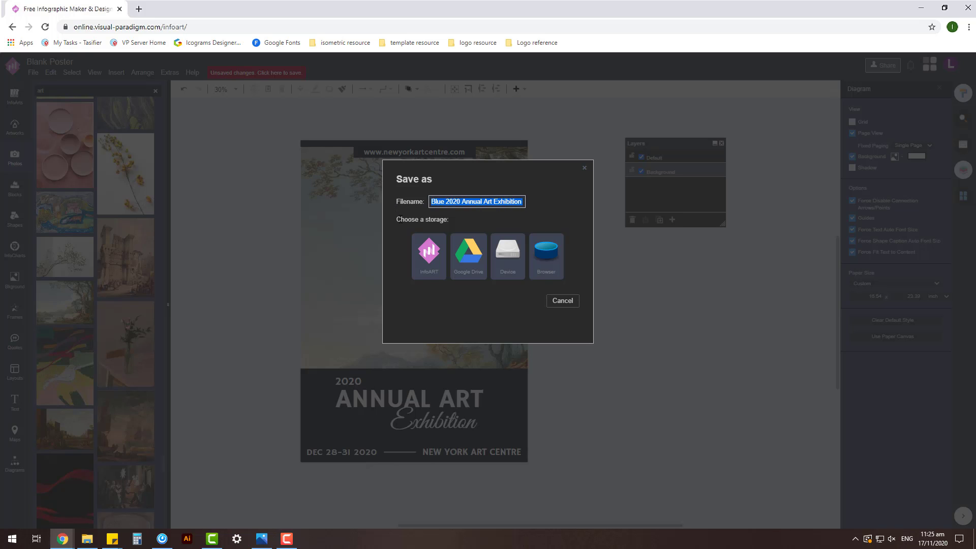
pyautogui.click(429, 251)
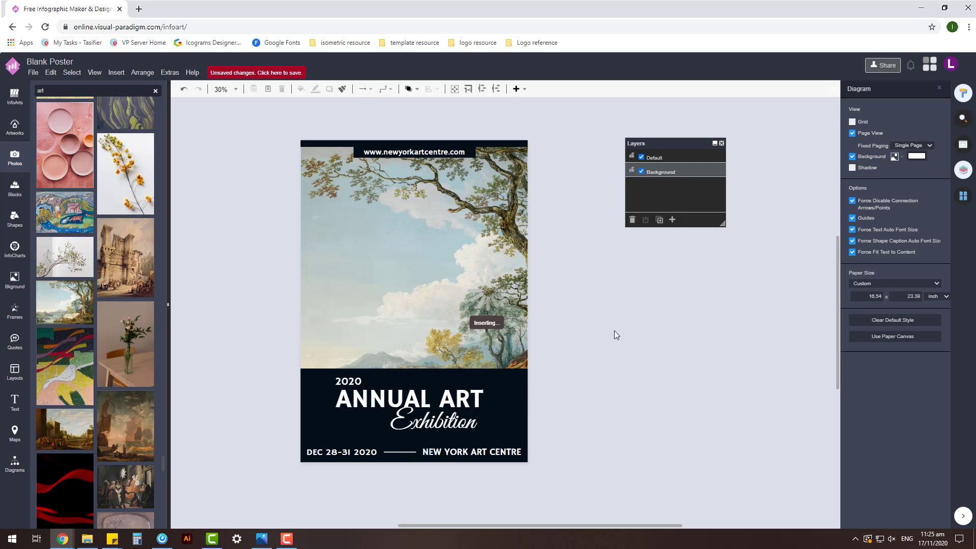